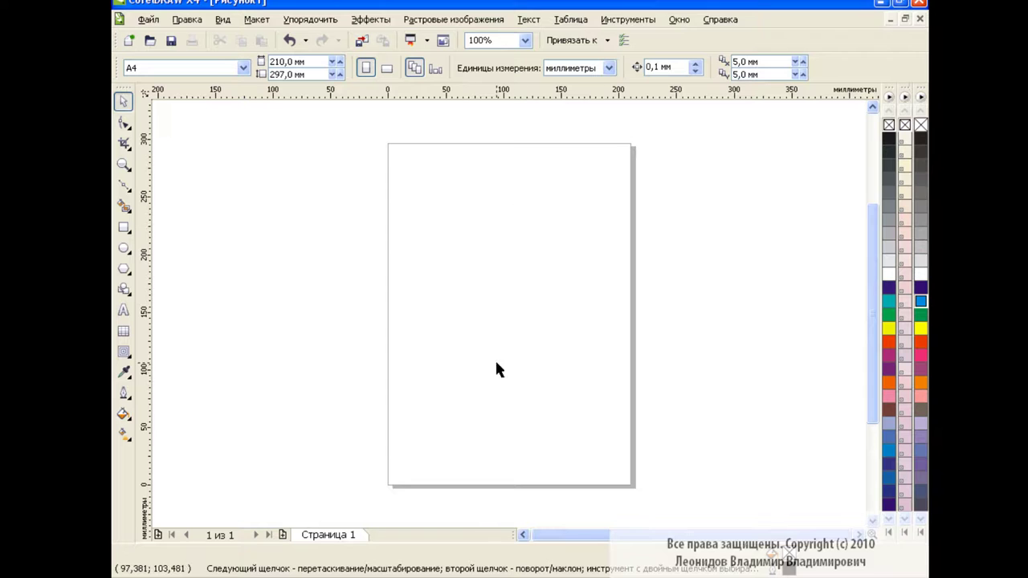
# Draw a large oval in the page centre and convert it to curves
pyautogui.click(124, 249)
pyautogui.moveTo(441, 199); pyautogui.dragTo(603, 423)
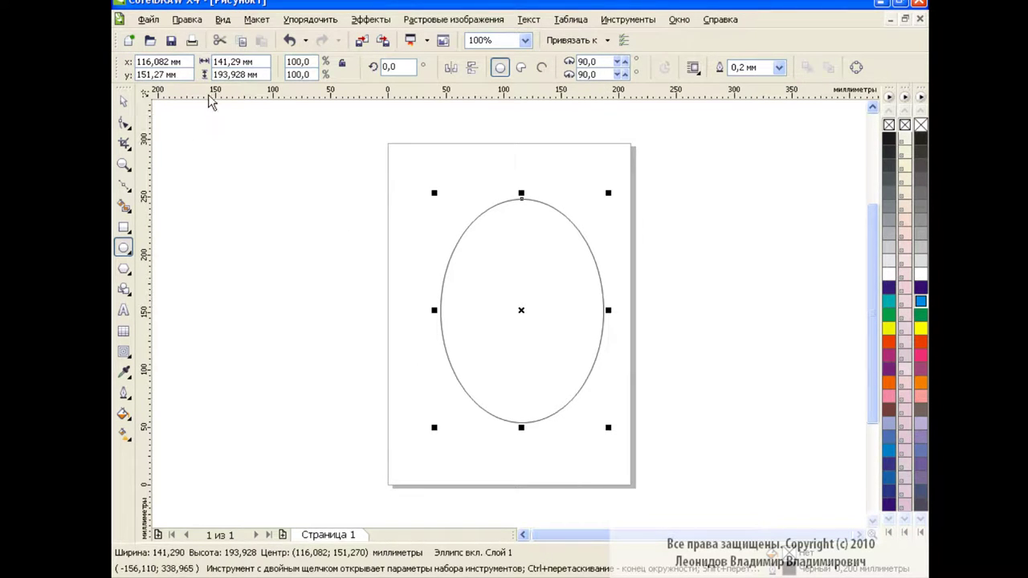
pyautogui.press('space')
pyautogui.click(857, 67)
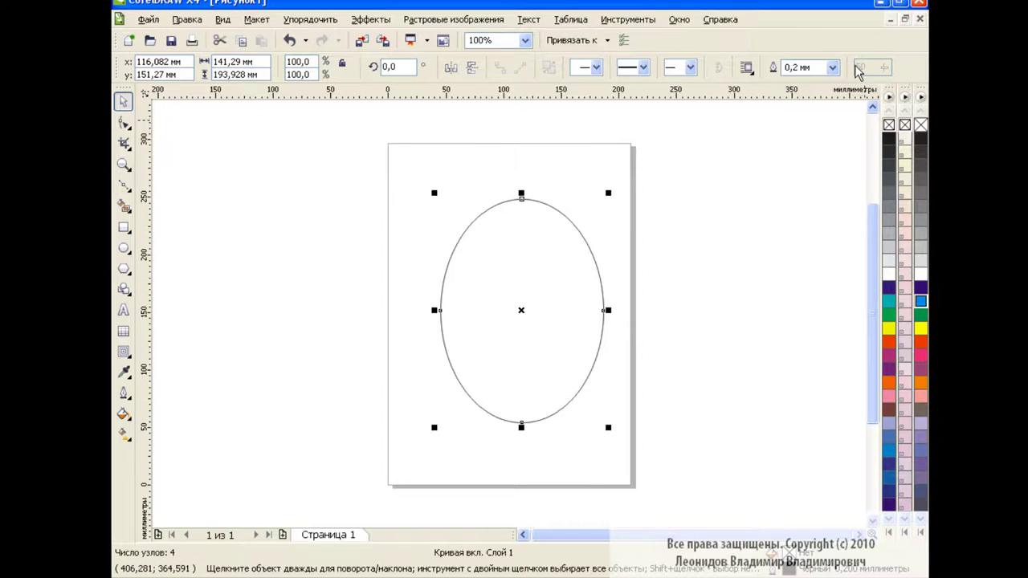
# Add four nodes to the oval: two on the lower sides, two on the upper arcs
pyautogui.click(124, 122)
pyautogui.doubleClick(573, 397)
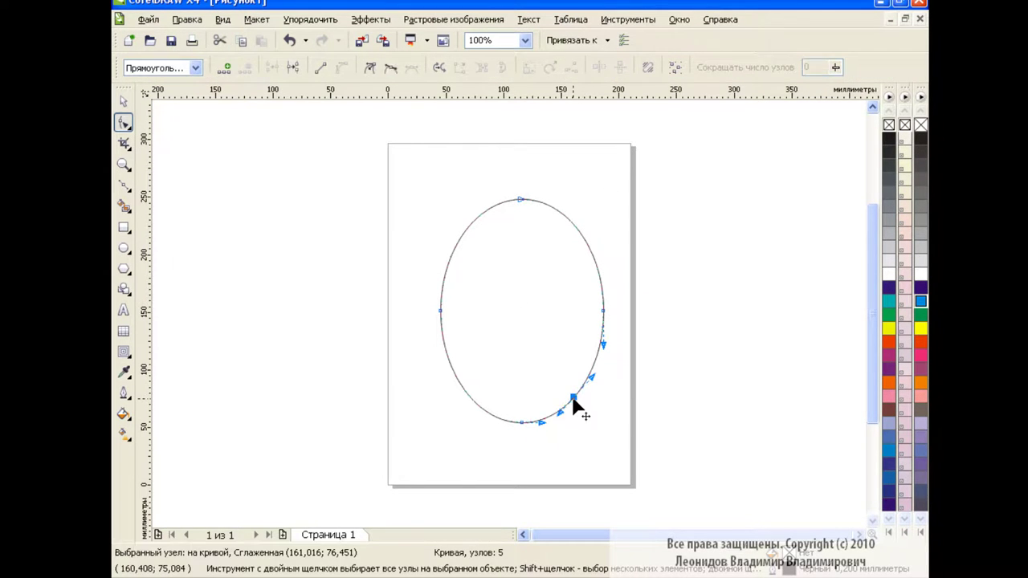
pyautogui.doubleClick(468, 395)
pyautogui.doubleClick(466, 229)
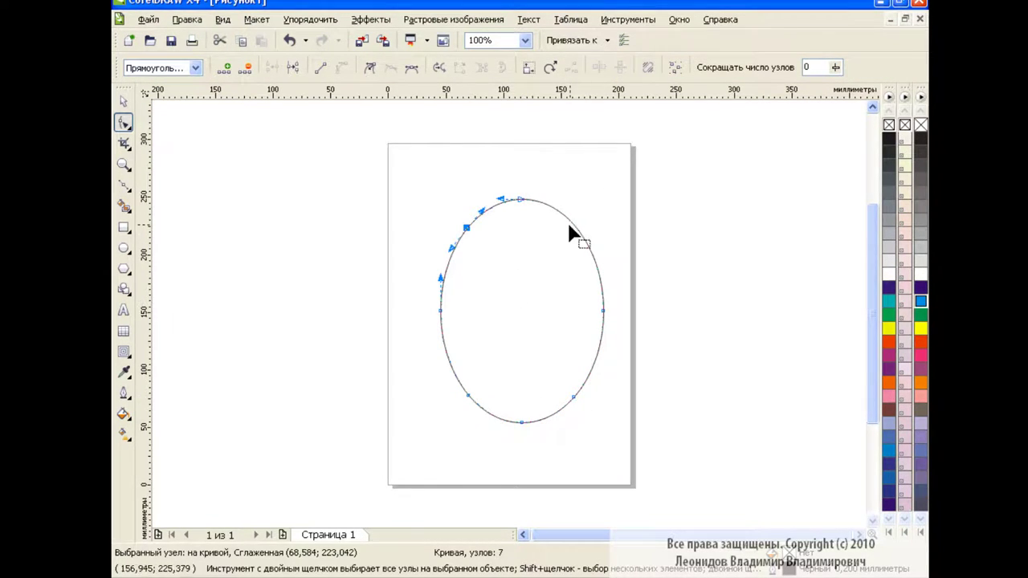
pyautogui.doubleClick(573, 225)
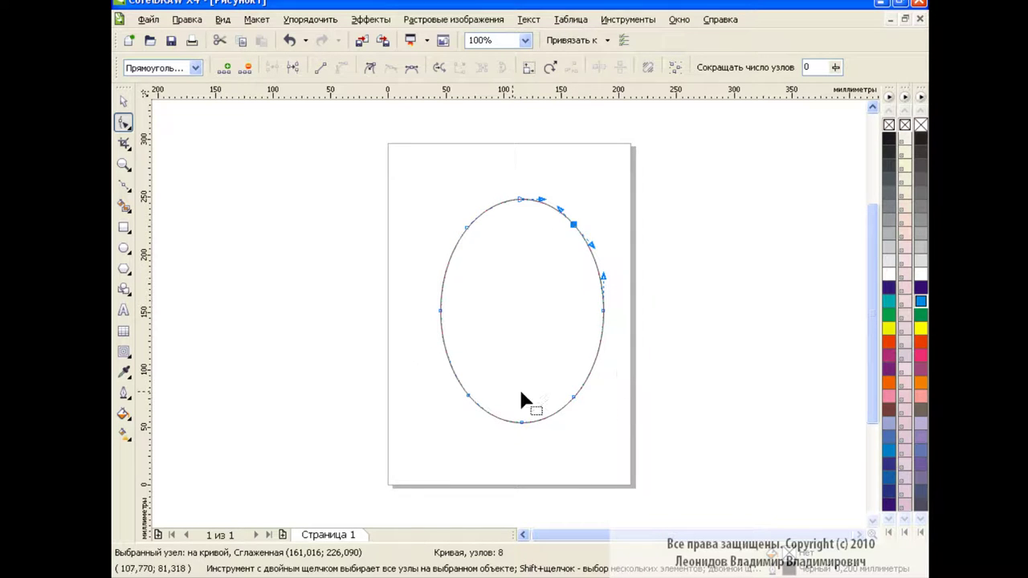
# Widen the oval's bottom and lower and narrow its top by moving nodes
pyautogui.moveTo(572, 397); pyautogui.dragTo(584, 397)
pyautogui.moveTo(469, 396); pyautogui.dragTo(460, 396)
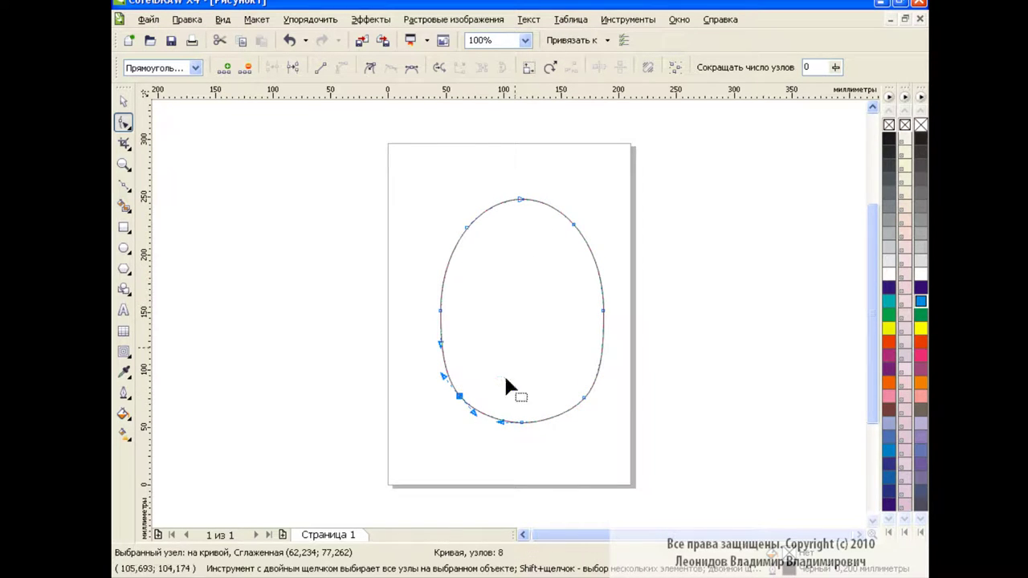
pyautogui.moveTo(457, 177)
pyautogui.mouseDown()
pyautogui.moveTo(592, 243)
pyautogui.moveTo(569, 238)
pyautogui.mouseUp()
pyautogui.click(534, 219)
pyautogui.moveTo(468, 241); pyautogui.dragTo(471, 241)
pyautogui.moveTo(454, 201)
pyautogui.mouseDown()
pyautogui.moveTo(574, 252)
pyautogui.moveTo(571, 240)
pyautogui.mouseUp()
pyautogui.click(608, 225)
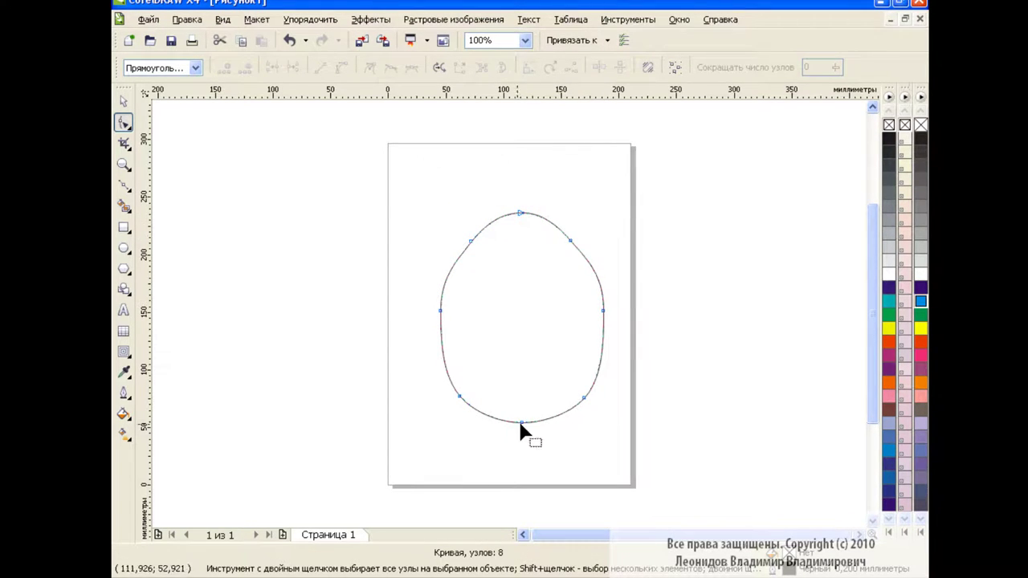
# Lower the bottom slightly and fine-tune the side curvature into an egg outline
pyautogui.moveTo(428, 379); pyautogui.dragTo(584, 434)
pyautogui.moveTo(522, 422); pyautogui.dragTo(526, 431)
pyautogui.moveTo(604, 311); pyautogui.dragTo(597, 312)
pyautogui.moveTo(441, 313); pyautogui.dragTo(446, 312)
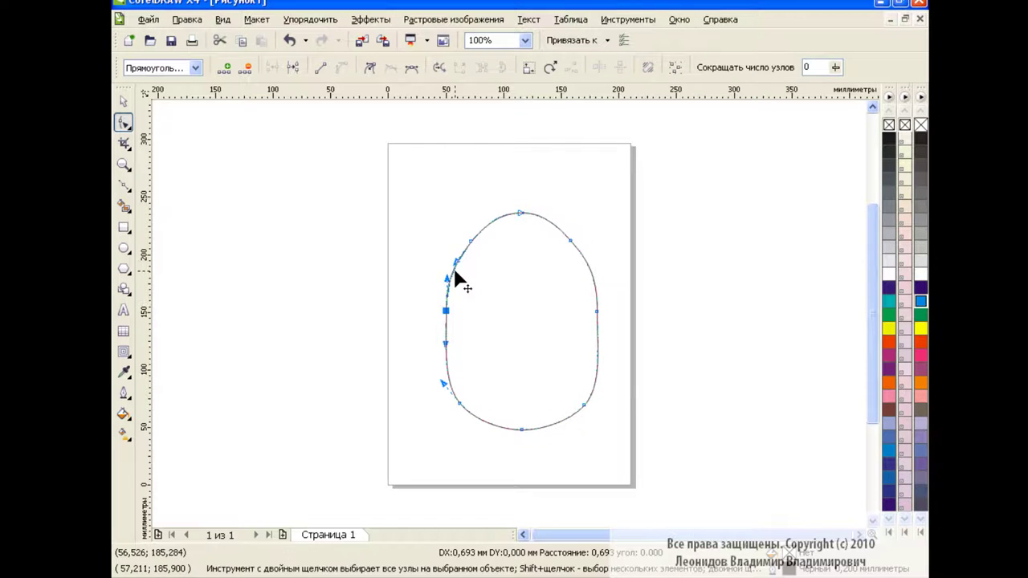
pyautogui.moveTo(455, 272); pyautogui.dragTo(460, 274)
pyautogui.moveTo(592, 272); pyautogui.dragTo(592, 282)
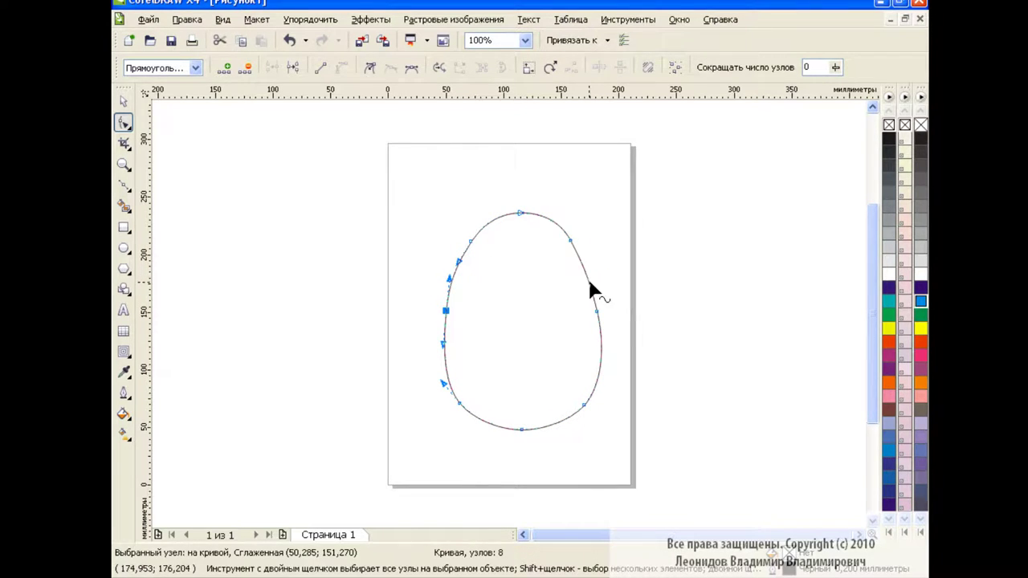
pyautogui.press('space')
# Save the drawing and draw a wide helper oval across the egg's top
pyautogui.click(321, 333)
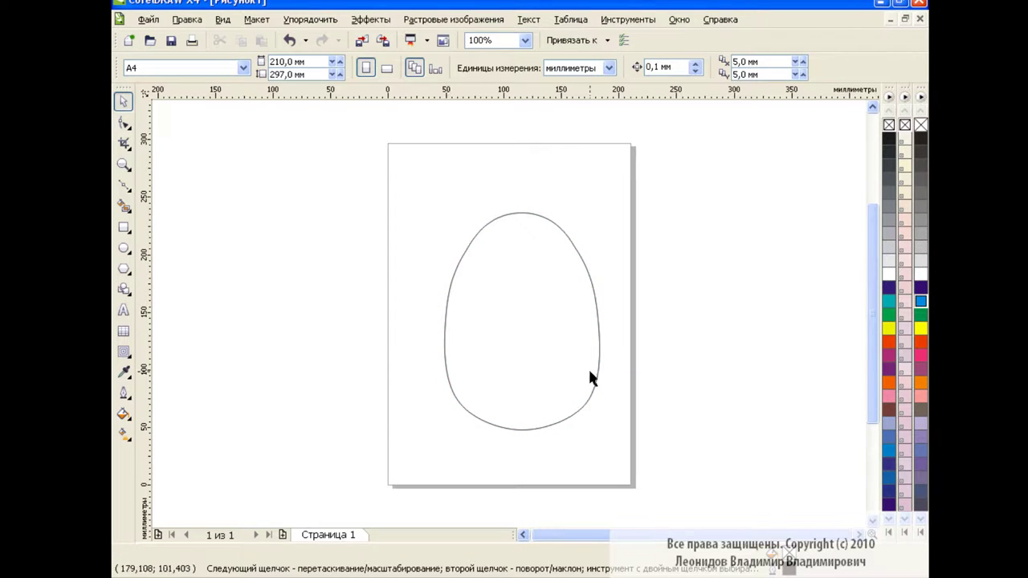
pyautogui.hotkey('ctrl', 's')
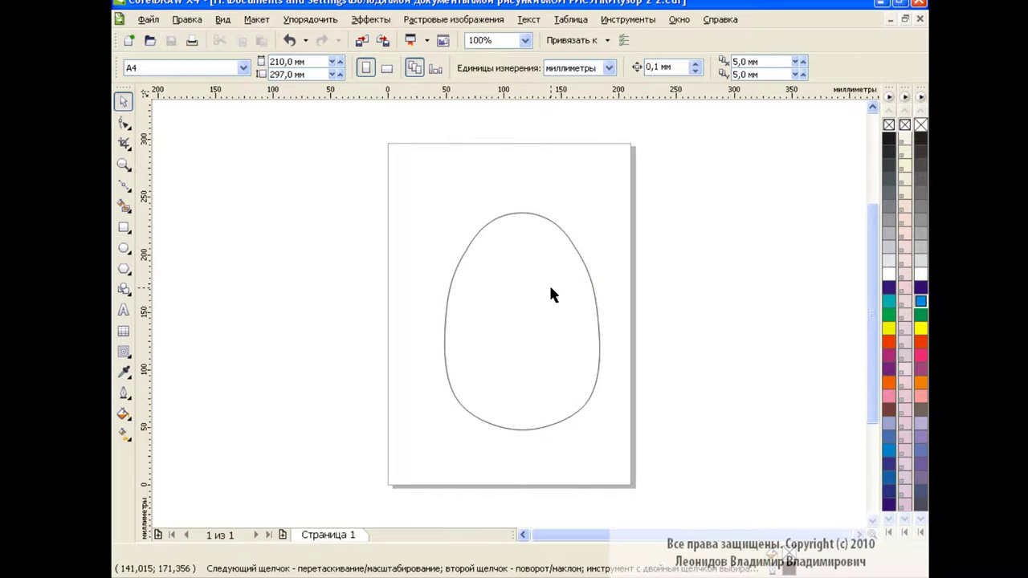
pyautogui.click(123, 248)
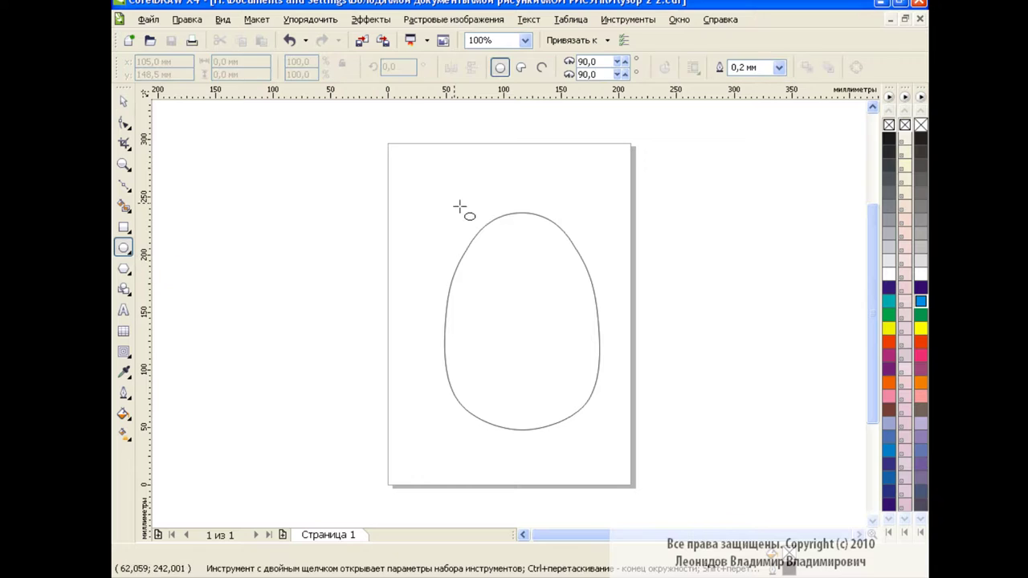
pyautogui.moveTo(431, 191); pyautogui.dragTo(609, 285)
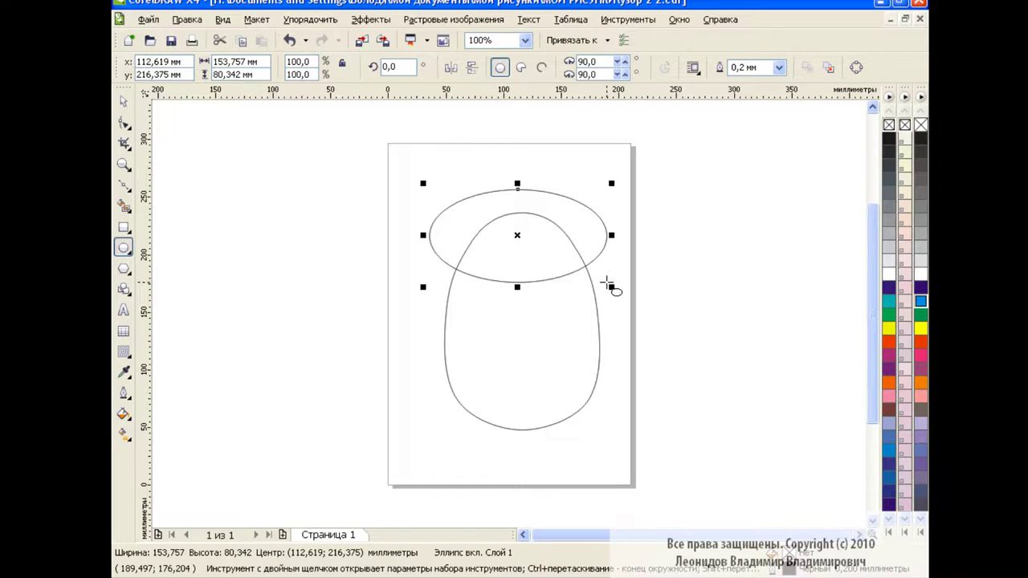
# Smart Fill the overlap of oval and egg top blue, then delete the helper oval
pyautogui.click(124, 206)
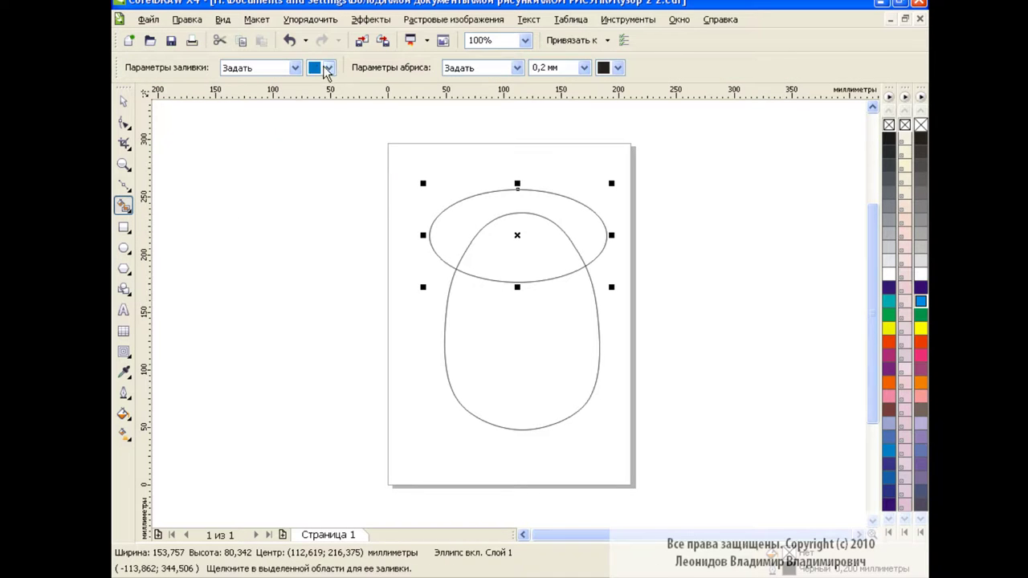
pyautogui.click(327, 68)
pyautogui.click(366, 151)
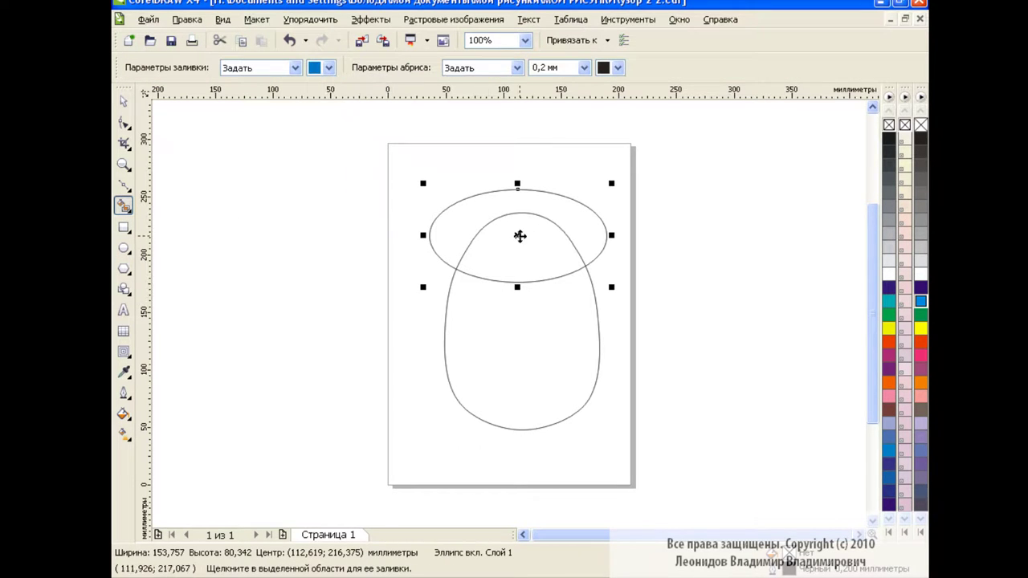
pyautogui.click(546, 247)
pyautogui.press('space')
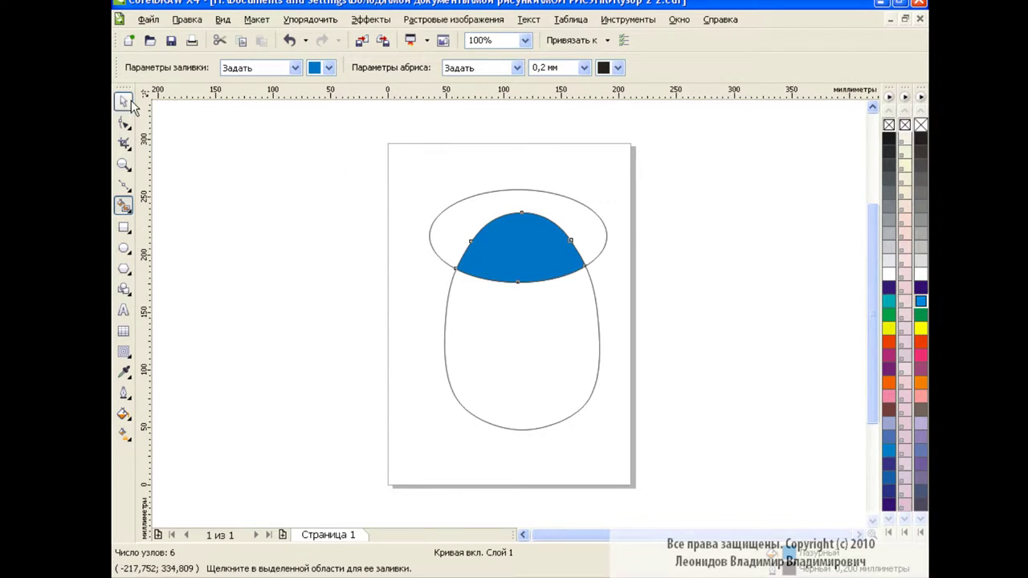
pyautogui.click(602, 224)
pyautogui.press('Delete')
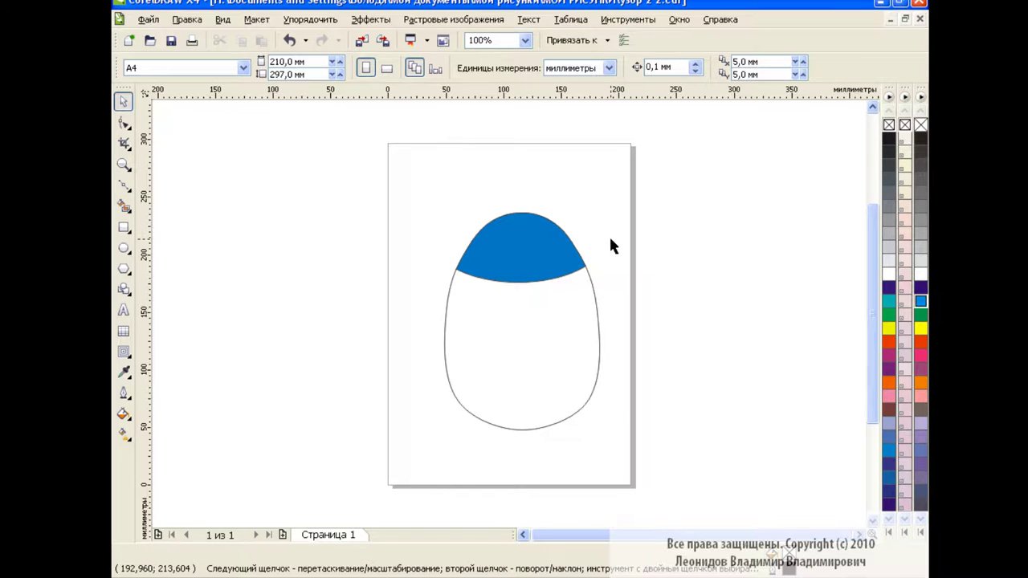
# Draw a tall oval over the body's right half and place a copy on the left
pyautogui.click(124, 247)
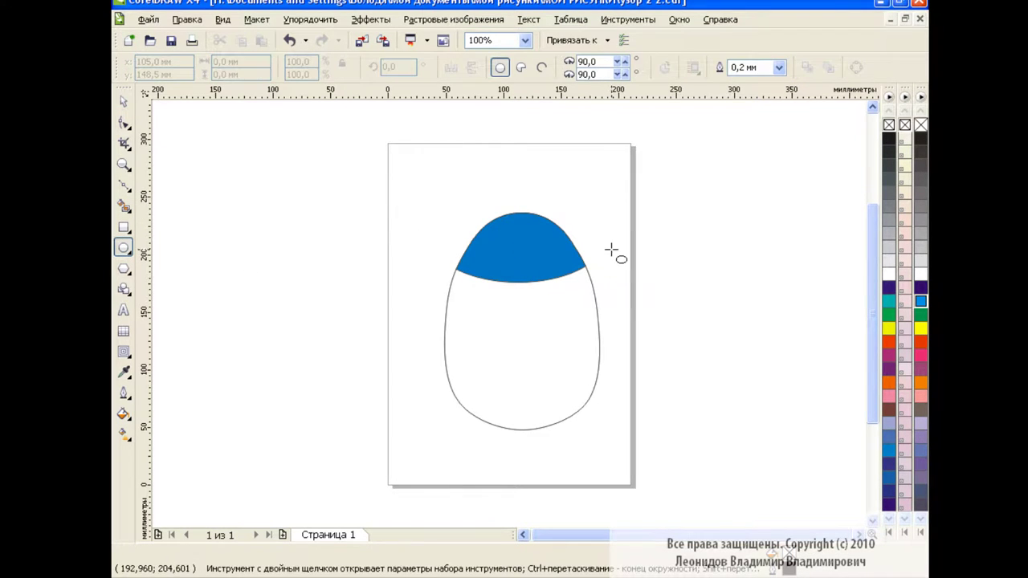
pyautogui.moveTo(611, 249); pyautogui.dragTo(517, 469)
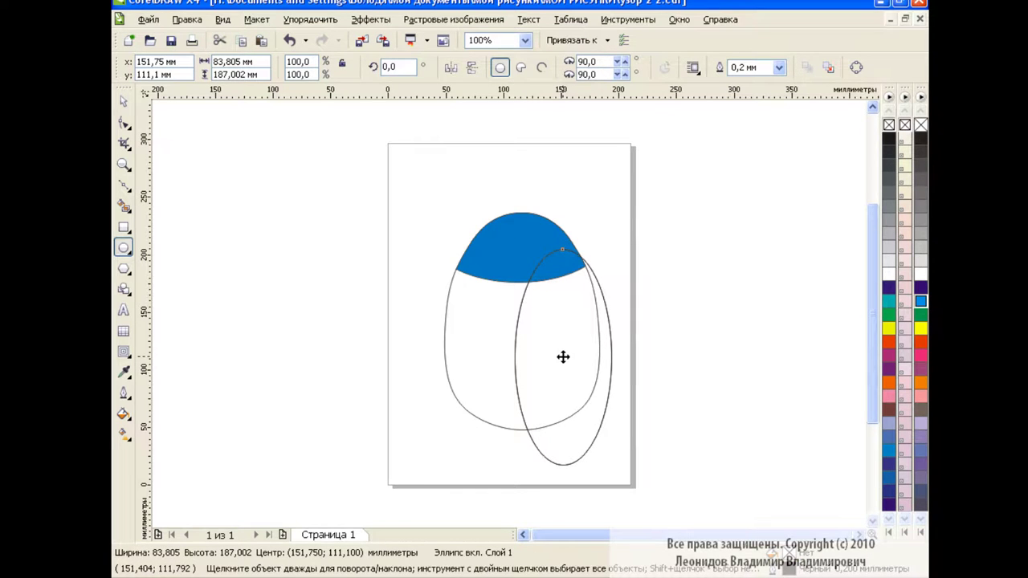
pyautogui.moveTo(563, 357); pyautogui.dragTo(478, 354)
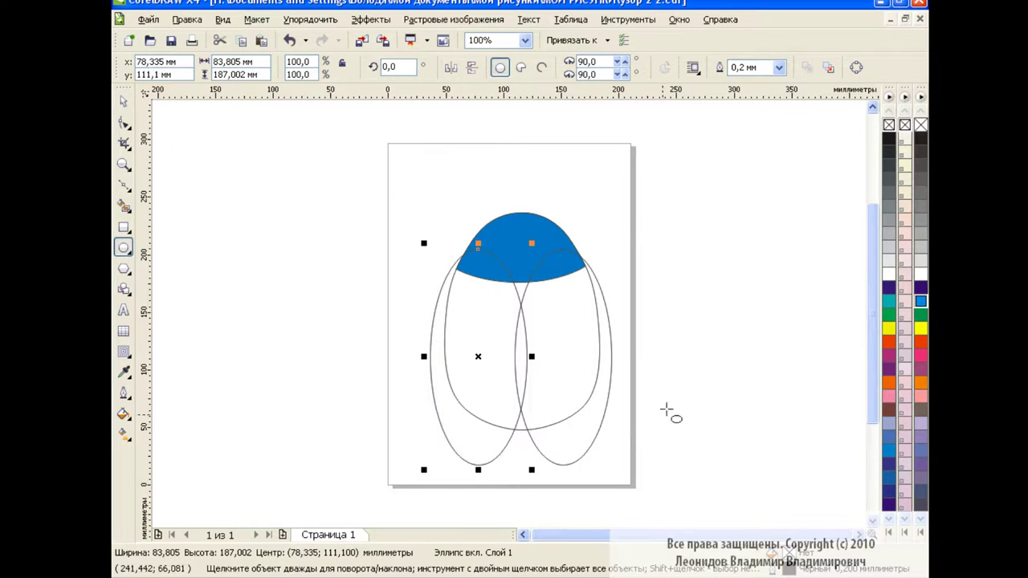
# Draw a tall rectangle covering the body's left half and select it
pyautogui.click(124, 227)
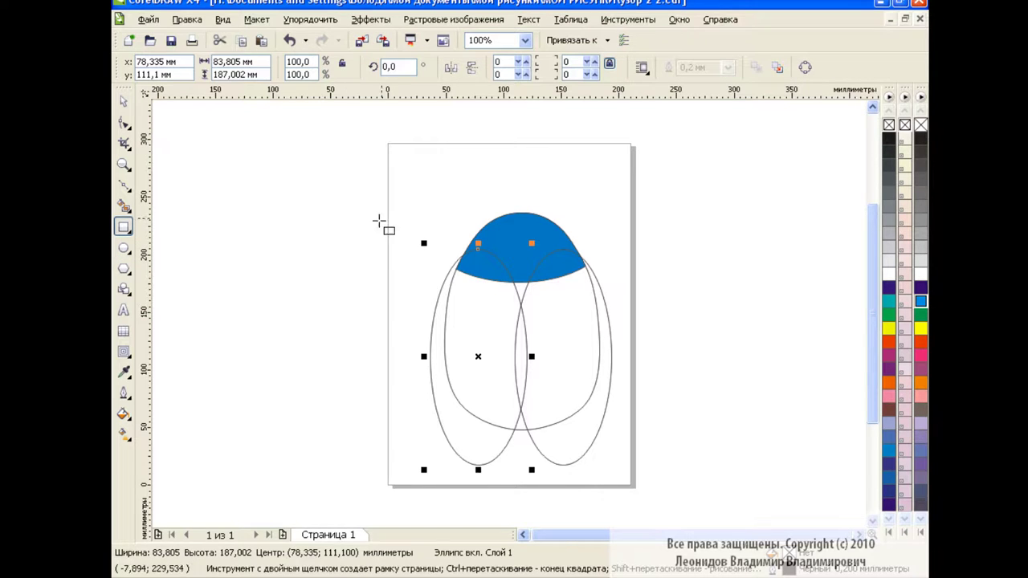
pyautogui.moveTo(399, 198); pyautogui.dragTo(521, 479)
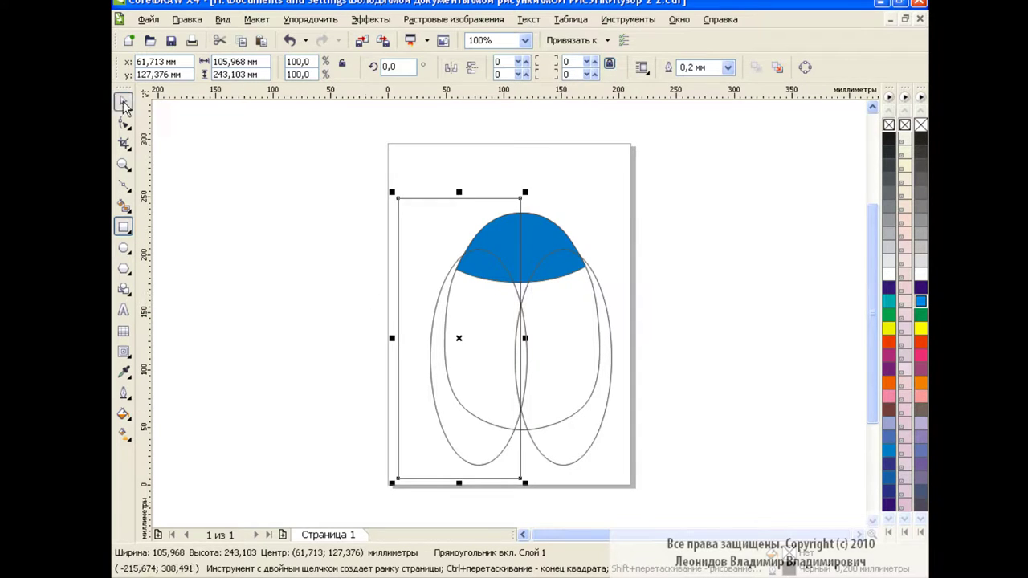
pyautogui.click(124, 101)
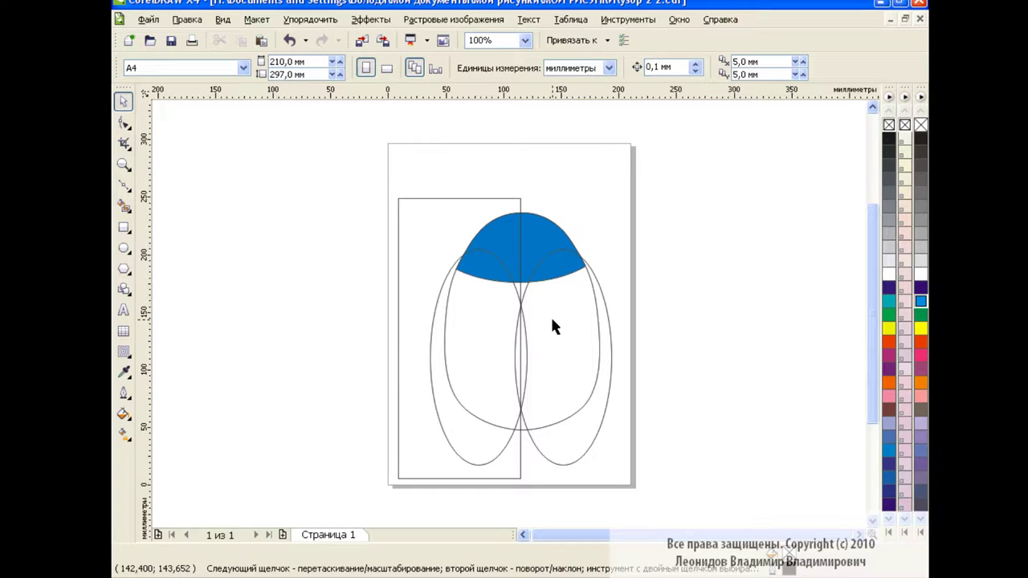
pyautogui.click(124, 207)
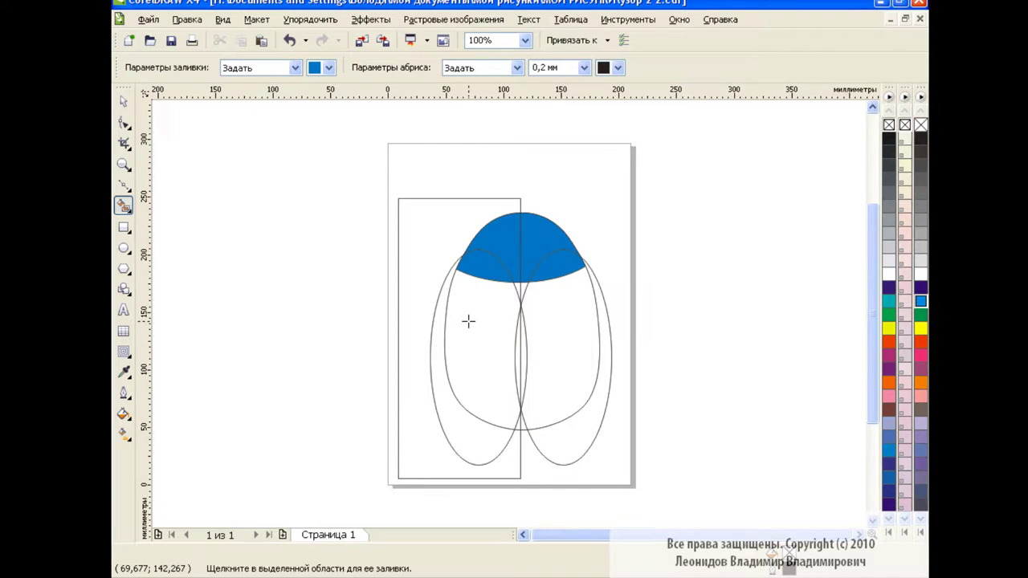
pyautogui.press('space')
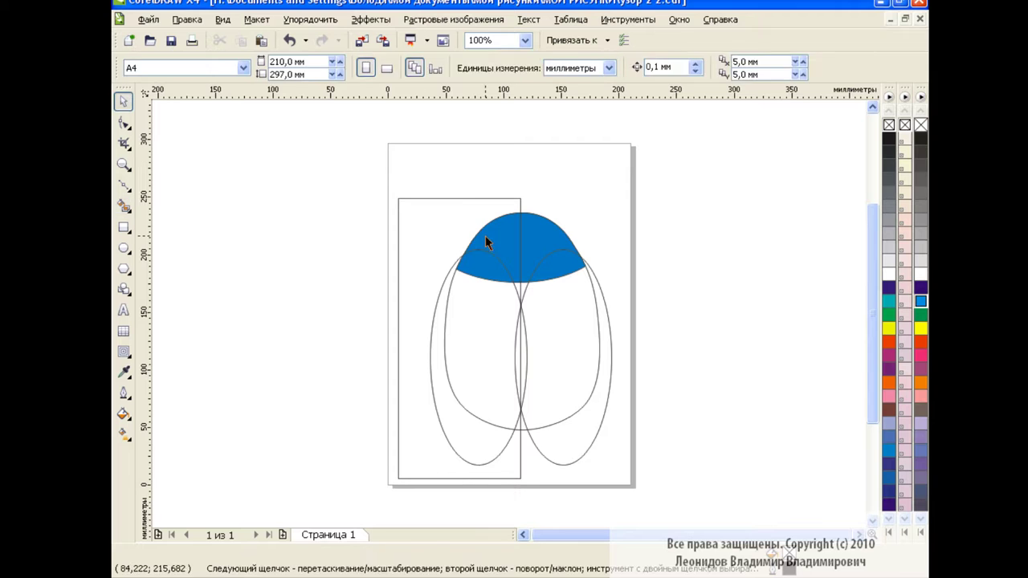
pyautogui.click(521, 338)
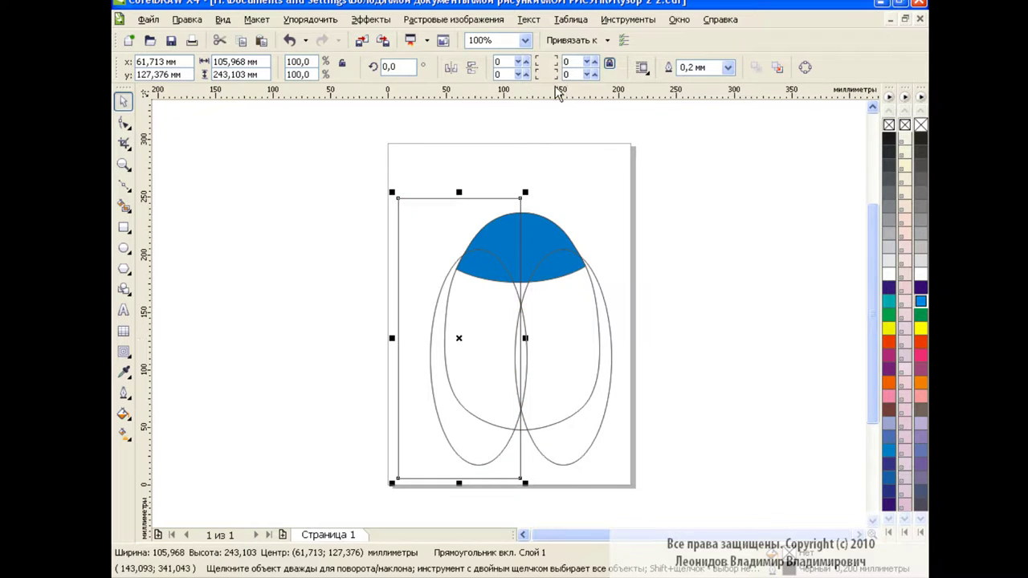
# Widen the rectangle to the body's centre line, working at 400% zoom
pyautogui.click(525, 40)
pyautogui.click(486, 152)
pyautogui.moveTo(559, 410); pyautogui.dragTo(561, 411)
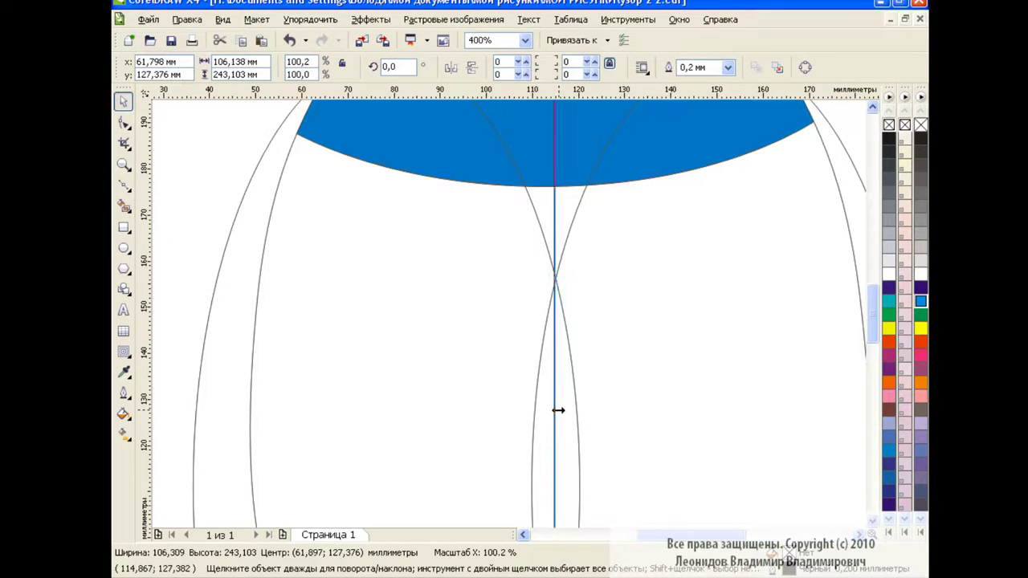
pyautogui.click(525, 41)
pyautogui.click(494, 149)
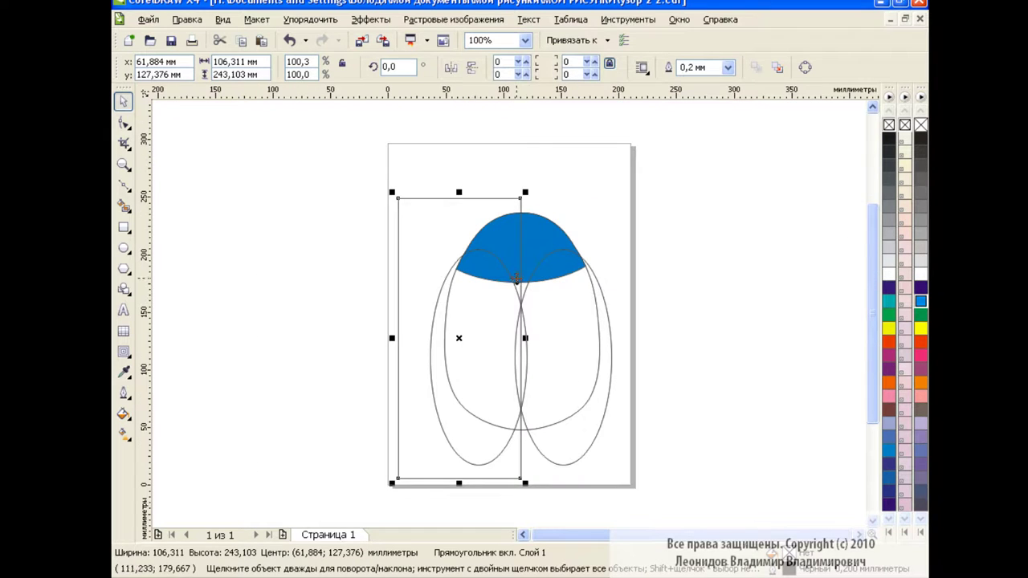
# Smart Fill the left wing region blue, undoing an unwanted sliver fill
pyautogui.click(124, 205)
pyautogui.click(471, 324)
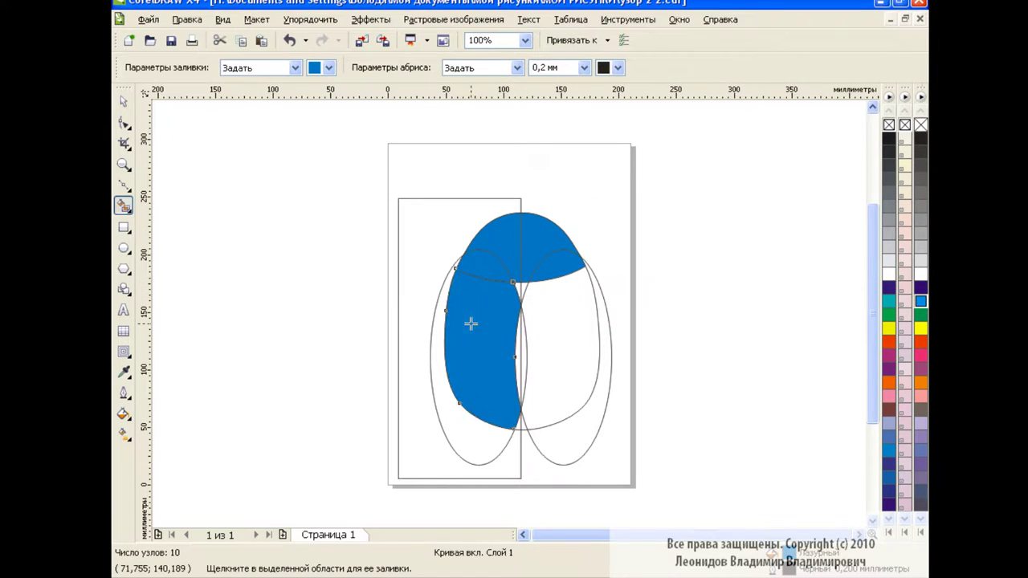
pyautogui.click(516, 344)
pyautogui.click(289, 40)
# Fill the centre-line area, middle strip and right wing lobe blue, then delete one outline ellipse
pyautogui.click(525, 40)
pyautogui.click(482, 169)
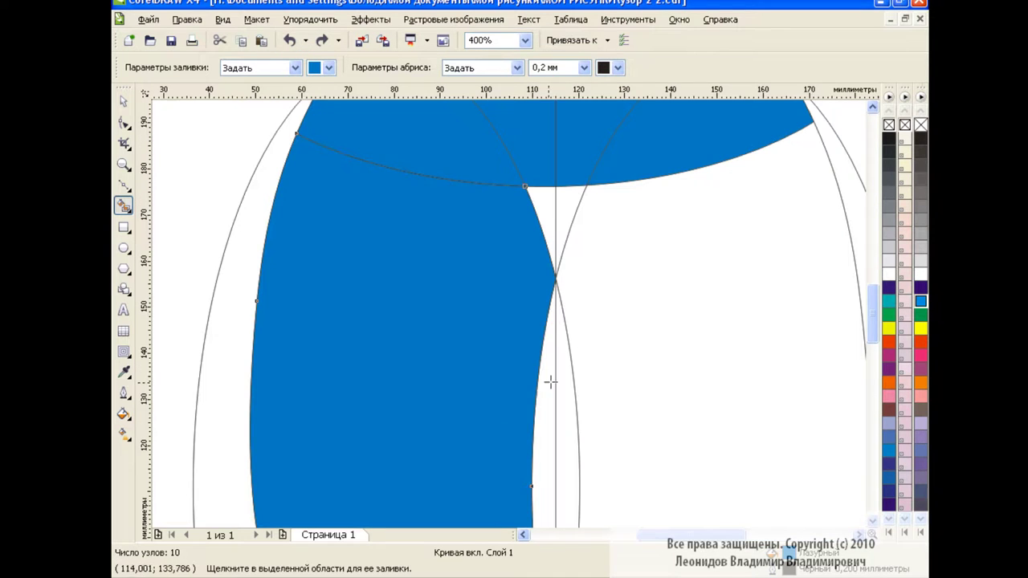
pyautogui.click(550, 382)
pyautogui.scroll(-2, 550, 383)
pyautogui.click(525, 40)
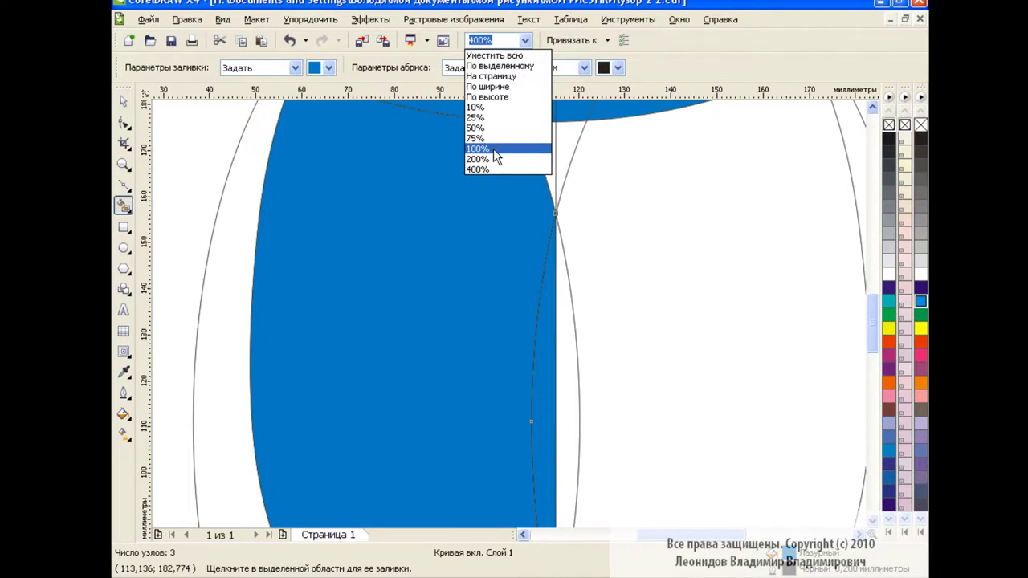
pyautogui.click(495, 149)
pyautogui.click(523, 338)
pyautogui.click(567, 318)
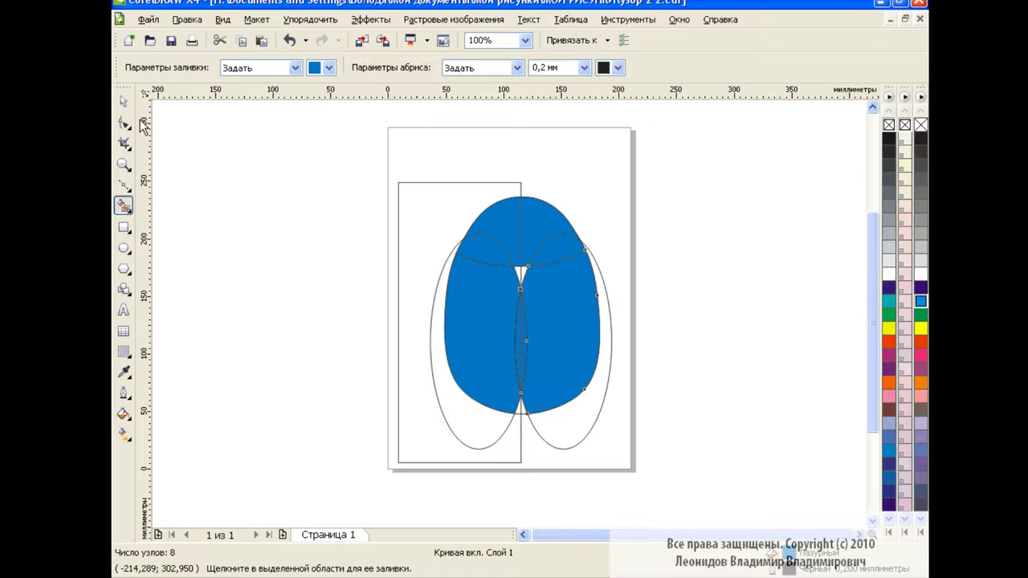
pyautogui.press('space')
pyautogui.click(432, 351)
pyautogui.press('Delete')
# Delete the second outline ellipse and combine a wing lobe with the middle strip
pyautogui.click(578, 441)
pyautogui.press('Delete')
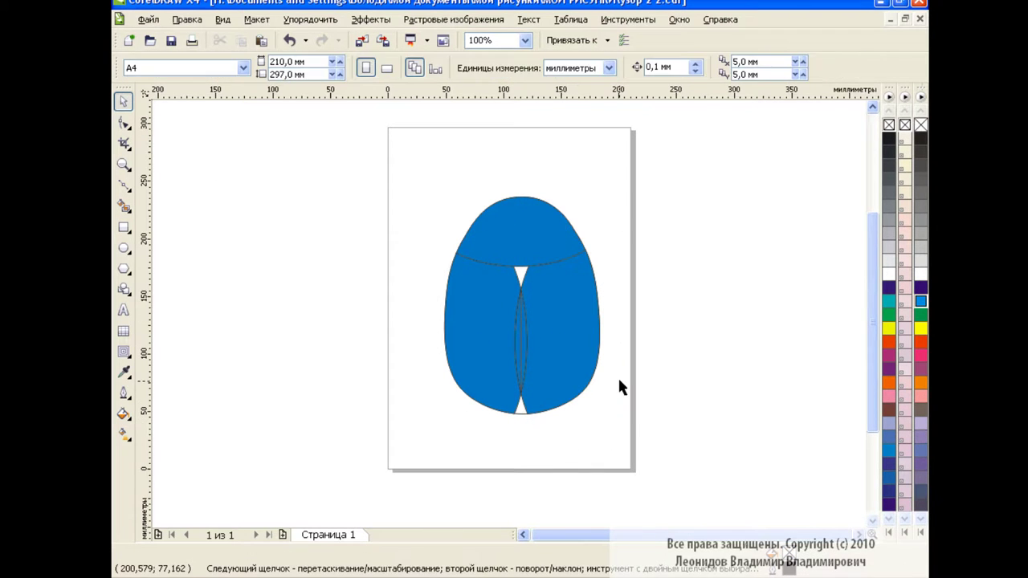
pyautogui.click(490, 320)
pyautogui.keyDown('shift'); pyautogui.click(520, 338); pyautogui.keyUp('shift')
pyautogui.click(597, 67)
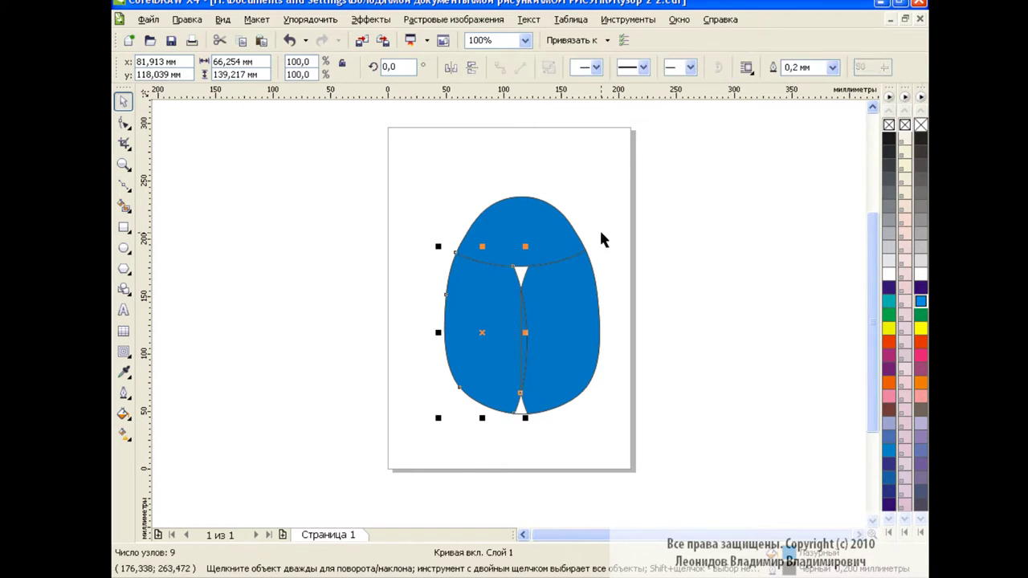
pyautogui.click(562, 321)
pyautogui.keyDown('shift'); pyautogui.click(528, 344); pyautogui.keyUp('shift')
pyautogui.click(597, 66)
pyautogui.click(680, 287)
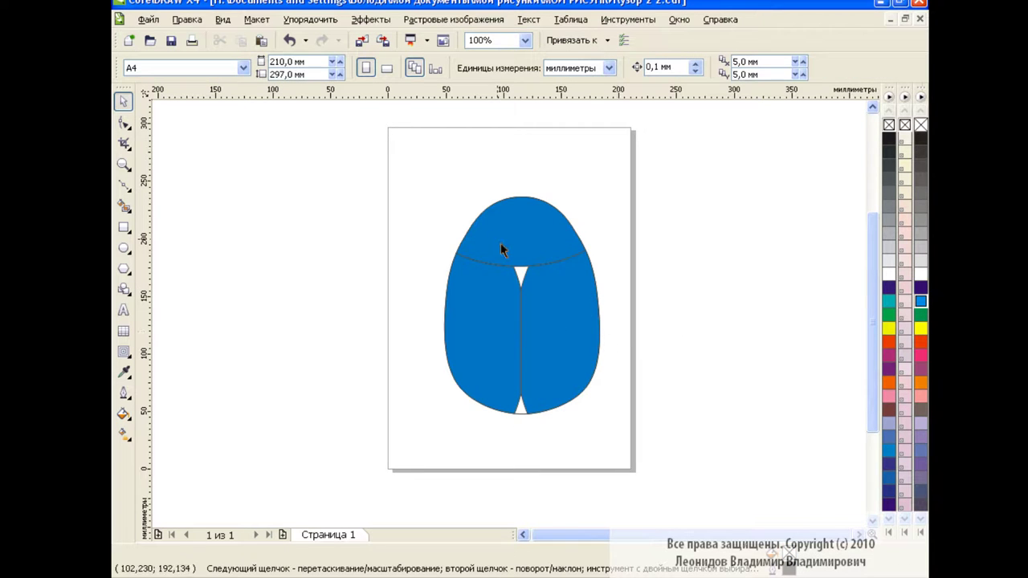
pyautogui.click(521, 411)
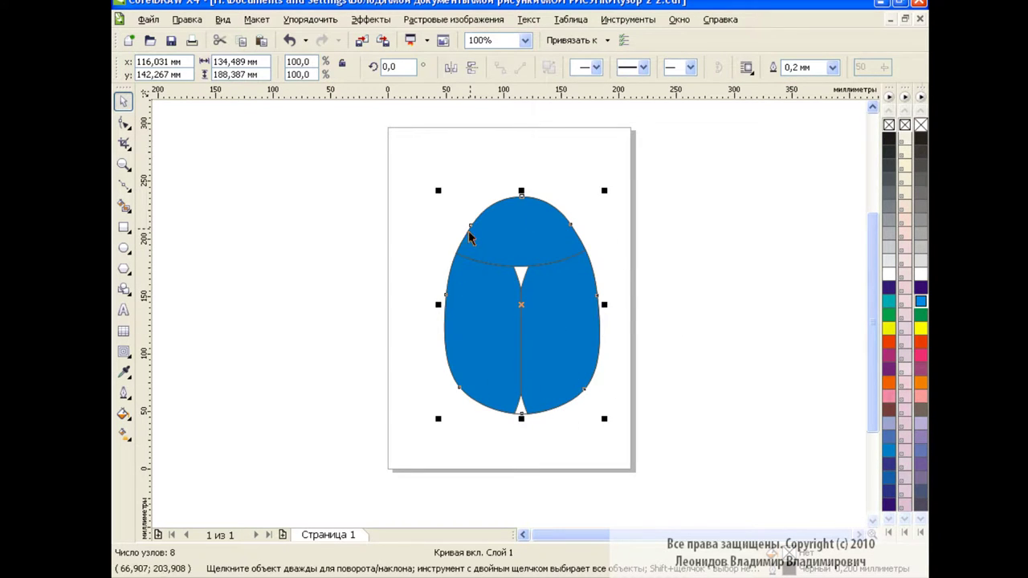
# Move the front section up to open a gap and reshape its top corners
pyautogui.click(651, 350)
pyautogui.moveTo(524, 232)
pyautogui.mouseDown()
pyautogui.moveTo(523, 203)
pyautogui.moveTo(486, 203)
pyautogui.mouseUp()
pyautogui.click(123, 122)
pyautogui.moveTo(573, 225); pyautogui.dragTo(563, 202)
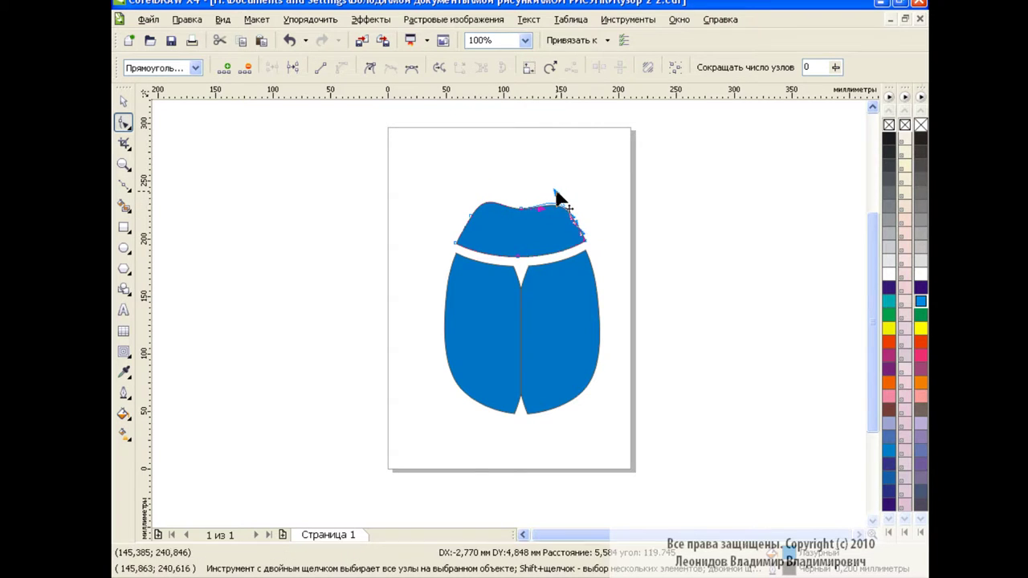
# Make the front section's left and right corner nodes smooth
pyautogui.click(586, 243)
pyautogui.click(459, 233)
pyautogui.click(585, 244)
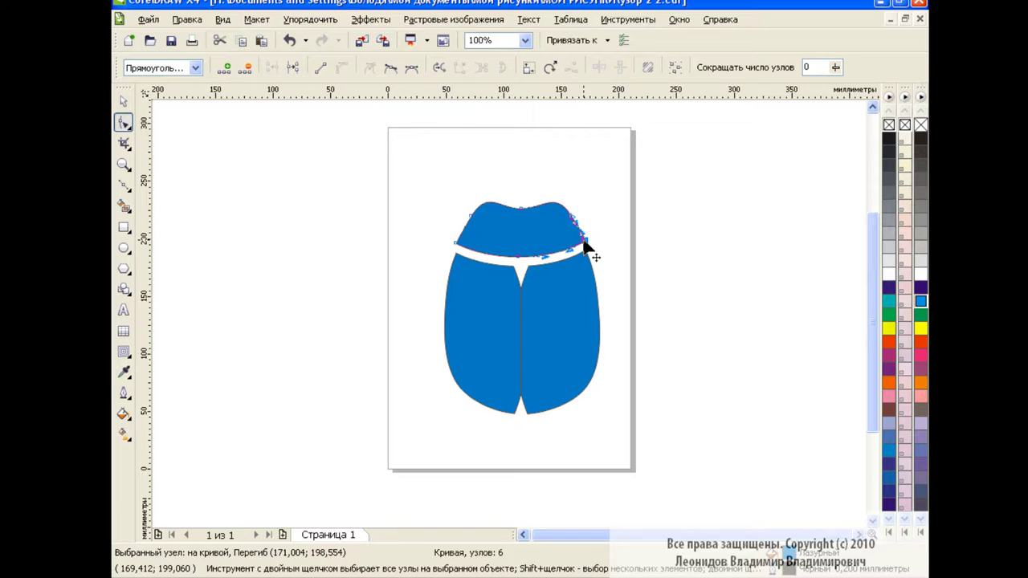
pyautogui.click(392, 69)
pyautogui.click(459, 233)
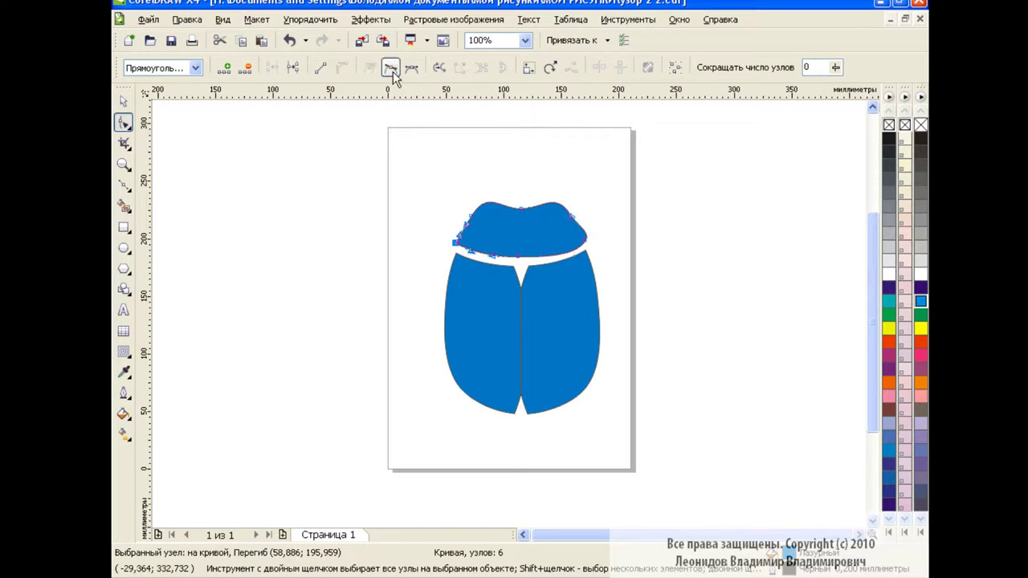
pyautogui.click(392, 69)
pyautogui.click(403, 196)
pyautogui.click(123, 101)
# Nudge the two wings apart and enlarge the front section slightly
pyautogui.click(476, 328)
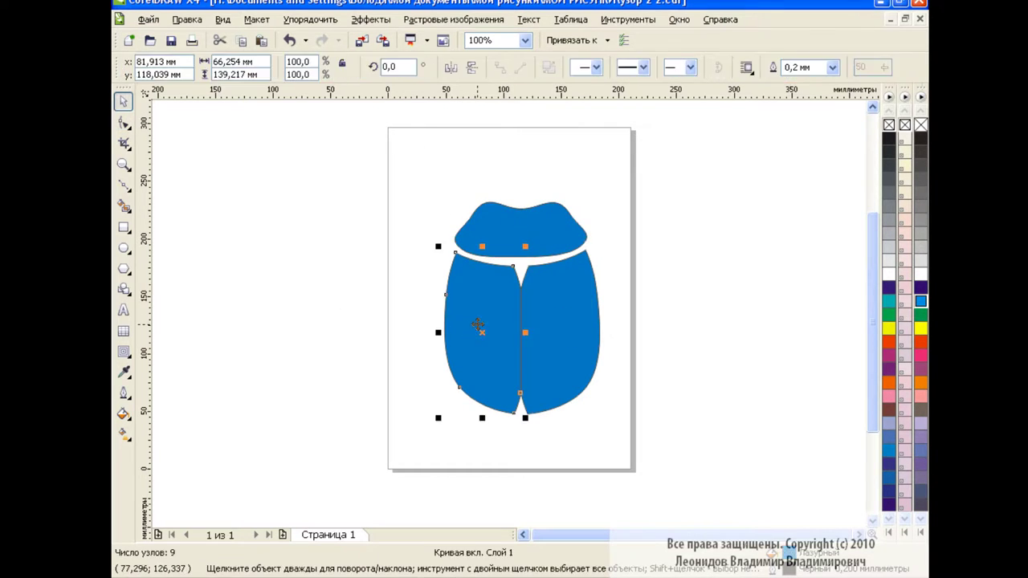
pyautogui.moveTo(476, 328); pyautogui.dragTo(471, 328)
pyautogui.click(544, 332)
pyautogui.moveTo(545, 332); pyautogui.dragTo(564, 327)
pyautogui.click(687, 337)
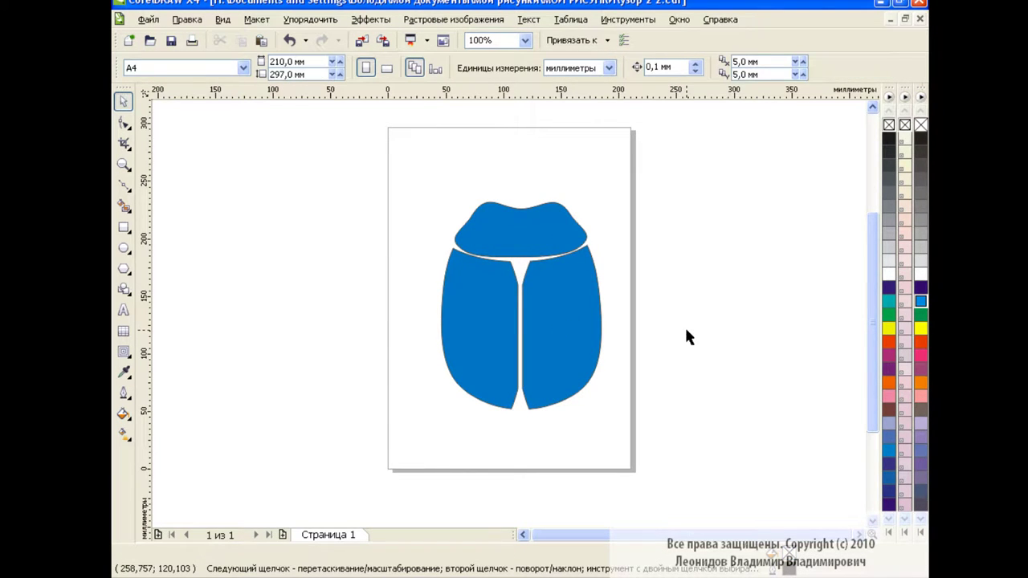
pyautogui.click(521, 231)
pyautogui.moveTo(592, 196); pyautogui.dragTo(595, 194)
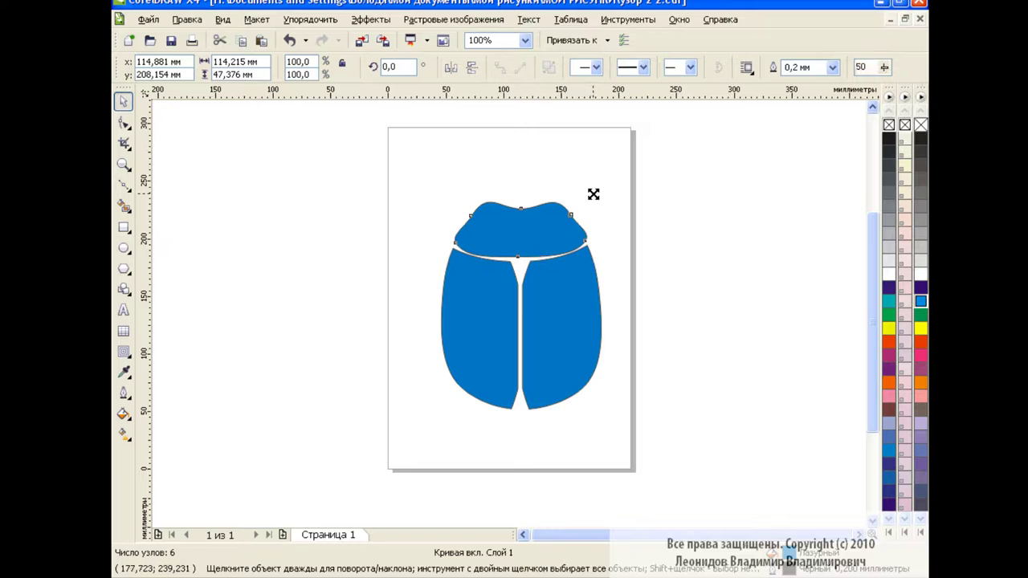
pyautogui.click(657, 277)
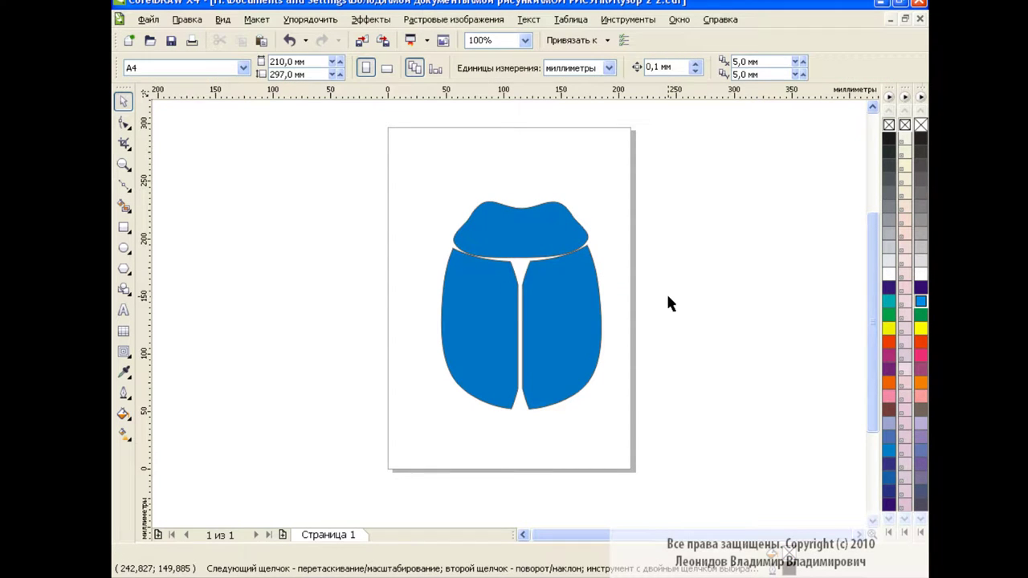
# Draw a small rounded-corner rectangle above the front section and convert it to curves
pyautogui.click(124, 227)
pyautogui.moveTo(492, 175); pyautogui.dragTo(552, 202)
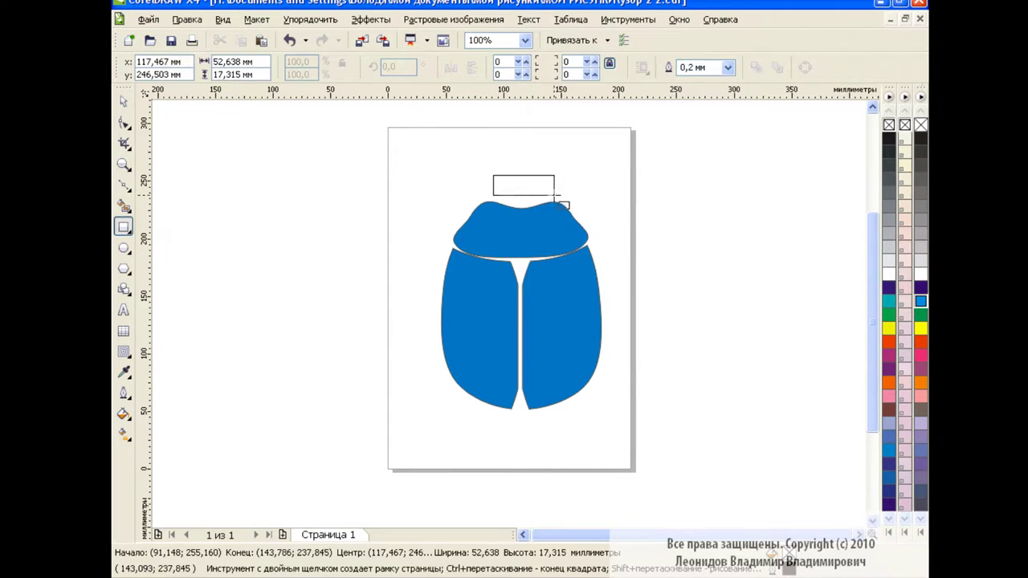
pyautogui.press('F10')
pyautogui.moveTo(488, 178); pyautogui.dragTo(503, 180)
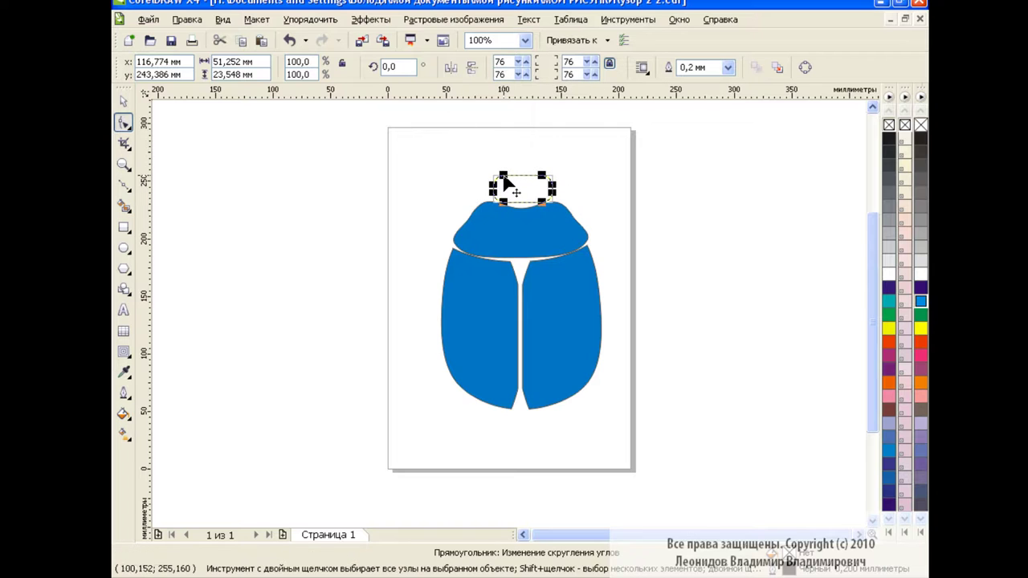
pyautogui.press('space')
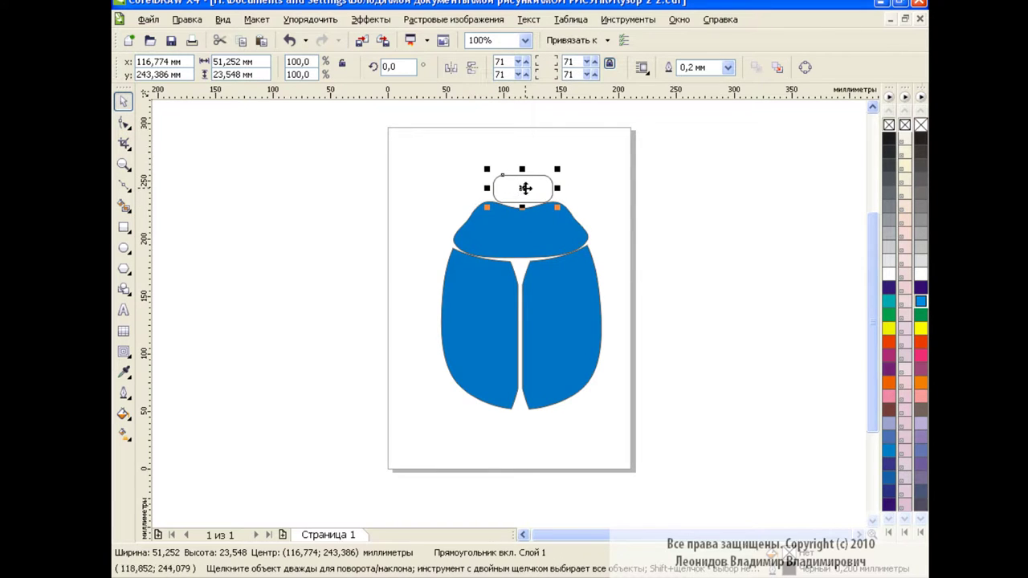
pyautogui.click(806, 67)
# Pull the head shape's top edge up into a smooth arc
pyautogui.press('F10')
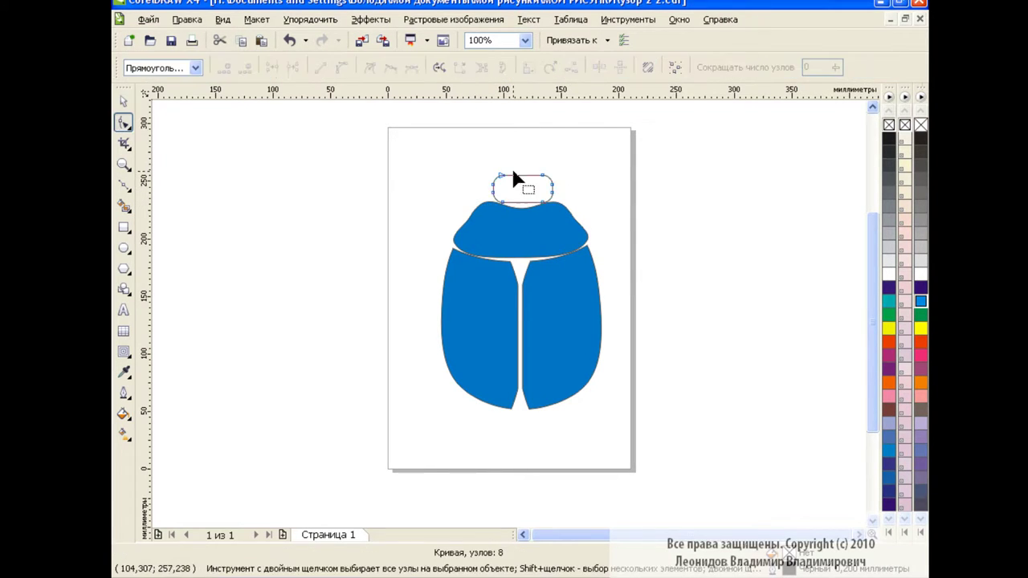
pyautogui.moveTo(513, 174); pyautogui.dragTo(552, 179)
pyautogui.click(342, 68)
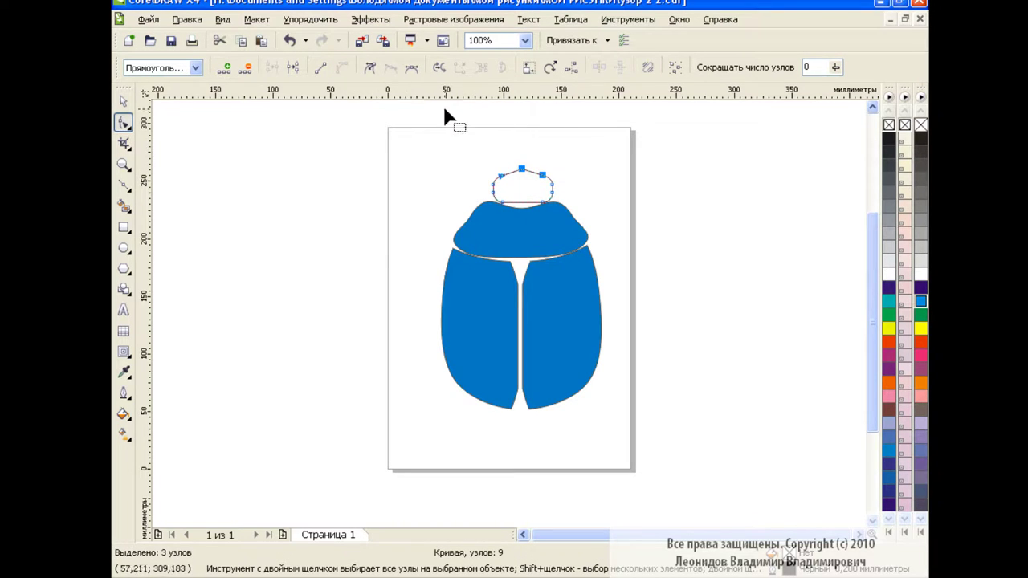
pyautogui.moveTo(511, 172); pyautogui.dragTo(526, 172)
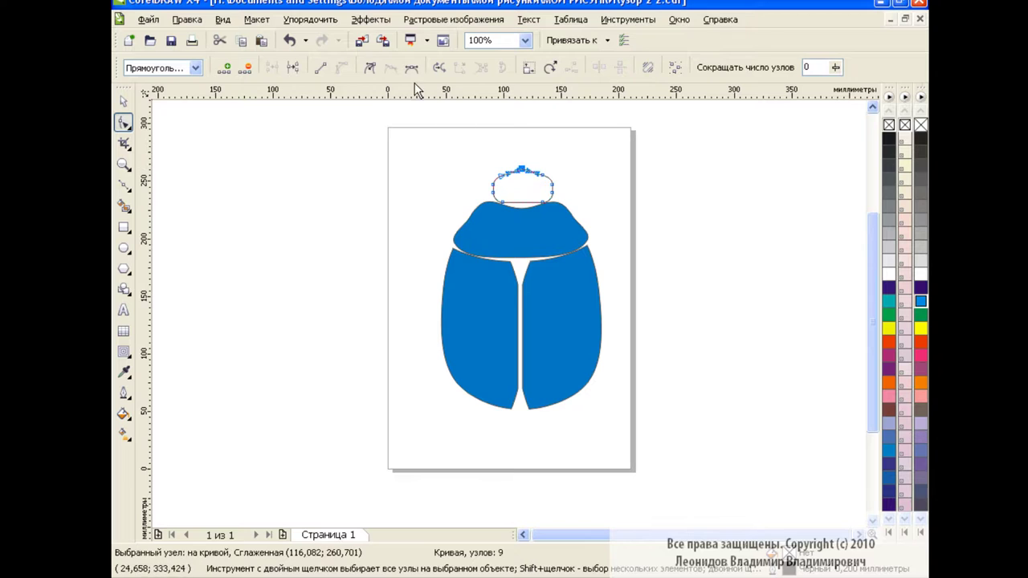
pyautogui.click(525, 40)
pyautogui.click(519, 166)
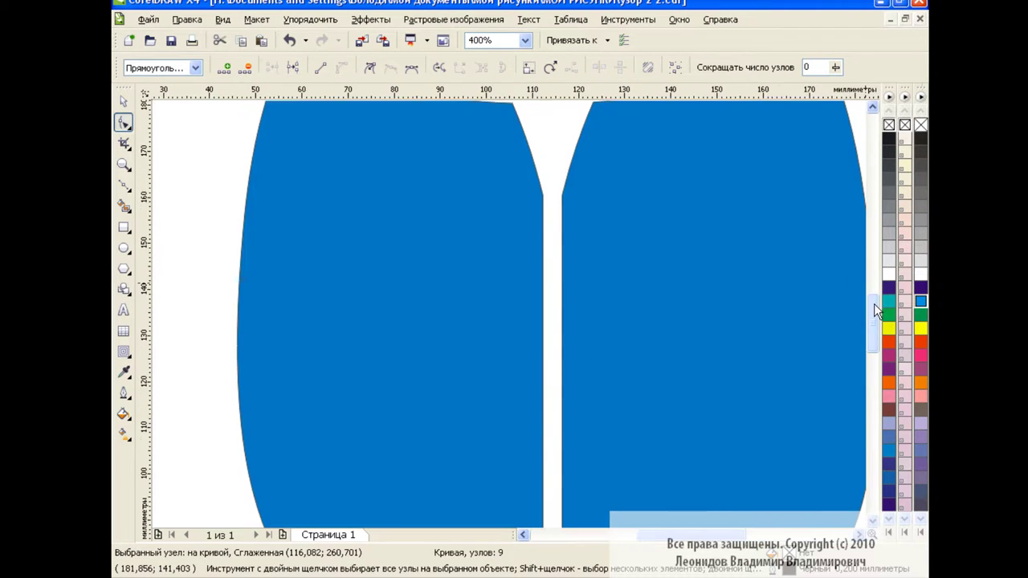
pyautogui.scroll(5, 862, 241)
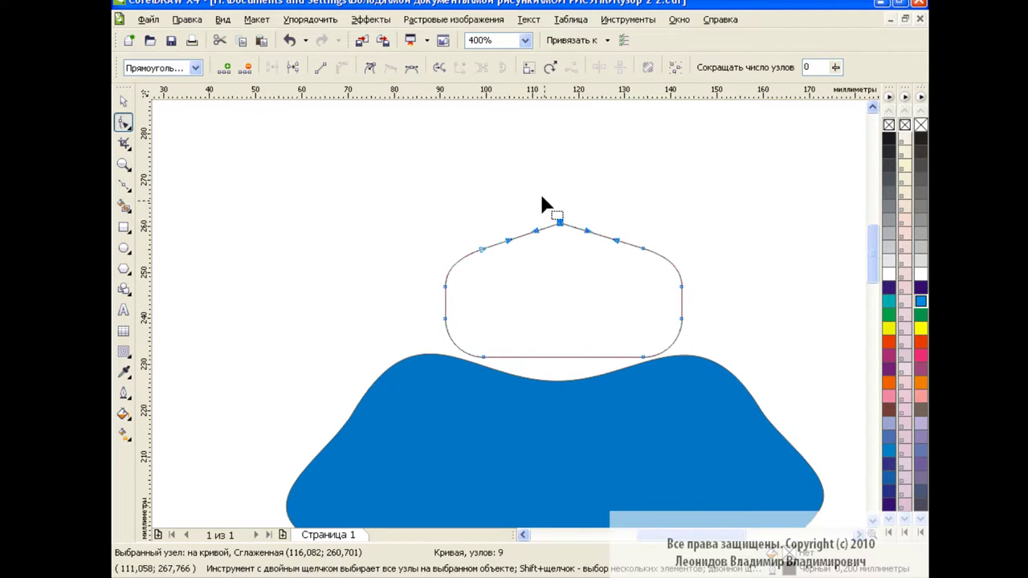
pyautogui.moveTo(553, 215); pyautogui.dragTo(593, 231)
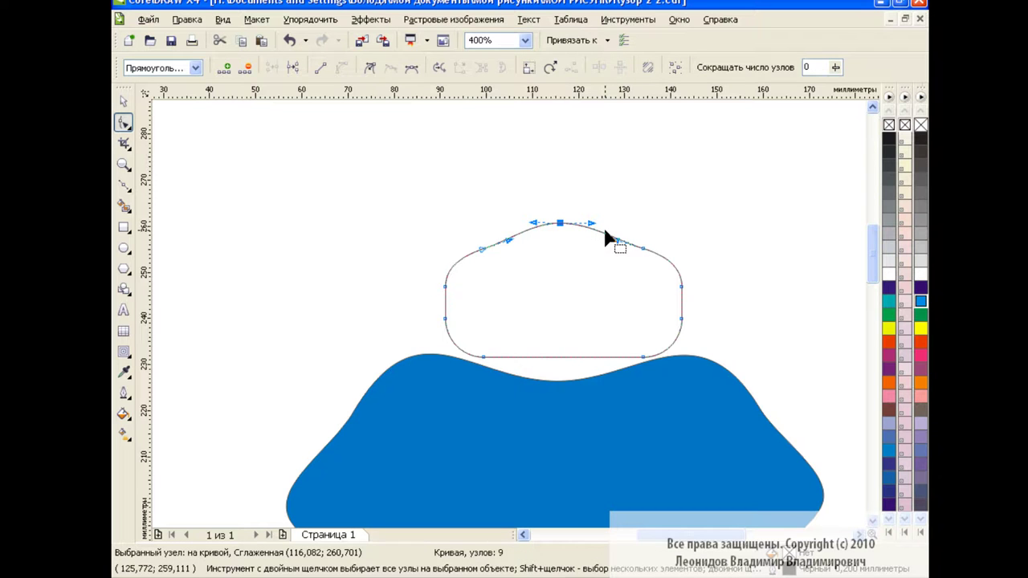
pyautogui.click(525, 40)
pyautogui.click(495, 142)
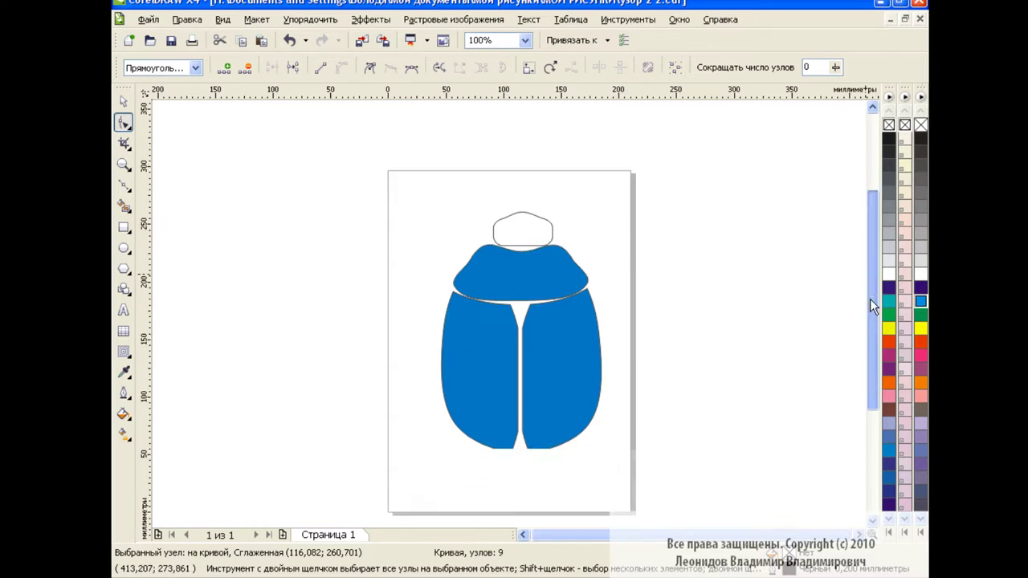
pyautogui.scroll(-1, 870, 299)
# Smart Fill the head shape blue and nudge it just above the front section
pyautogui.click(123, 101)
pyautogui.moveTo(524, 199); pyautogui.dragTo(522, 208)
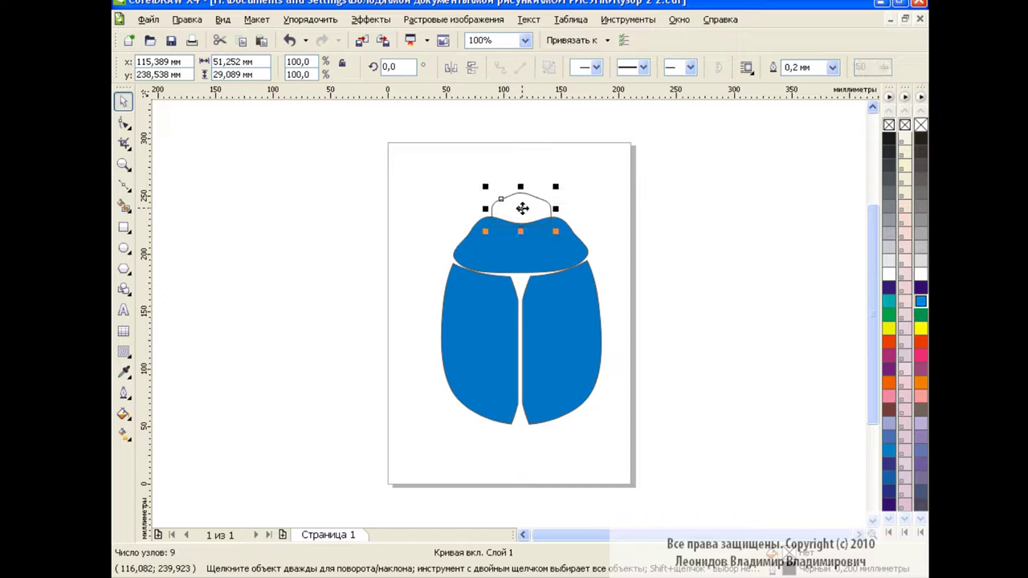
pyautogui.click(123, 206)
pyautogui.click(534, 204)
pyautogui.press('space')
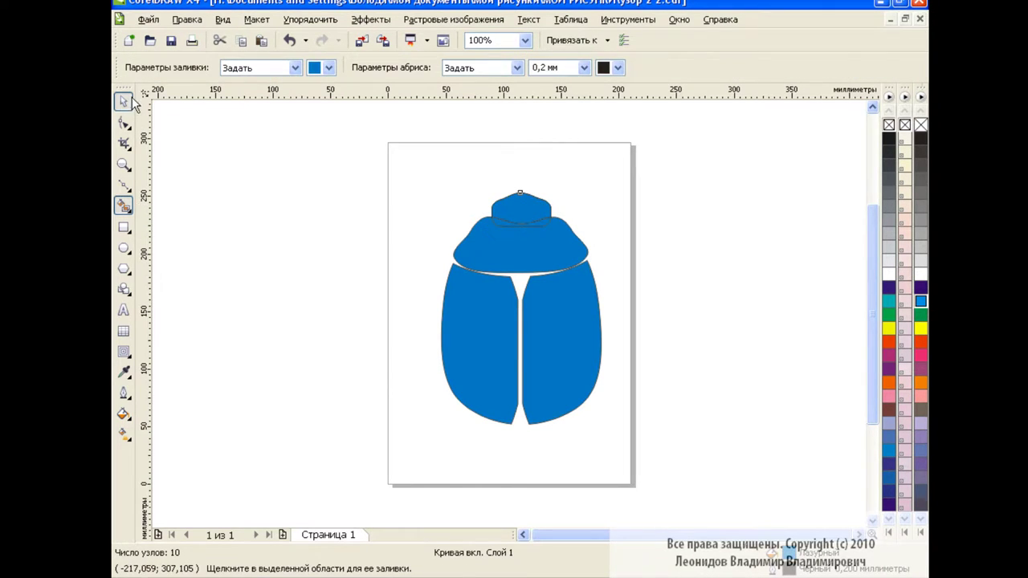
pyautogui.click(537, 221)
pyautogui.press('Escape')
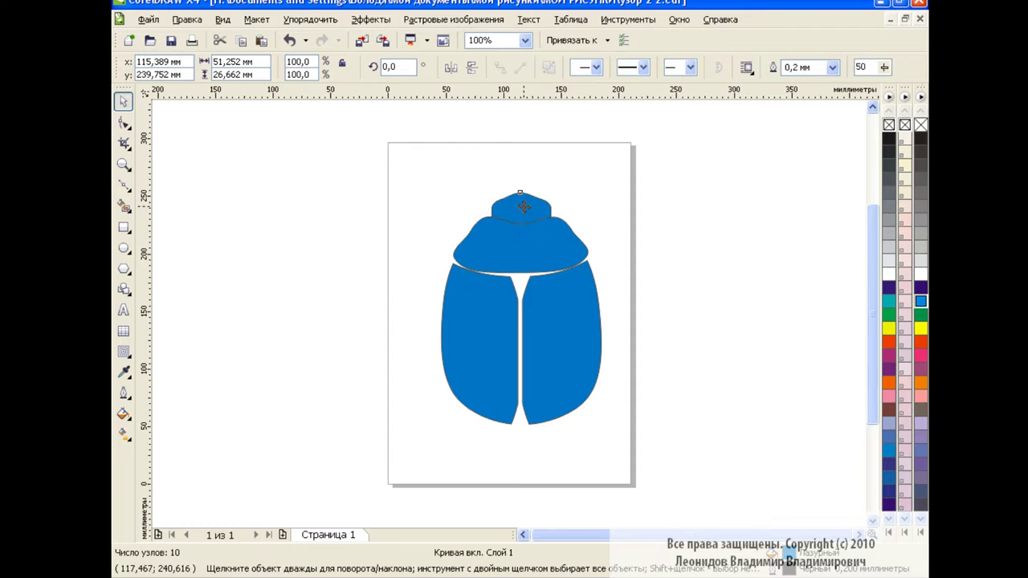
pyautogui.moveTo(520, 209); pyautogui.dragTo(521, 206)
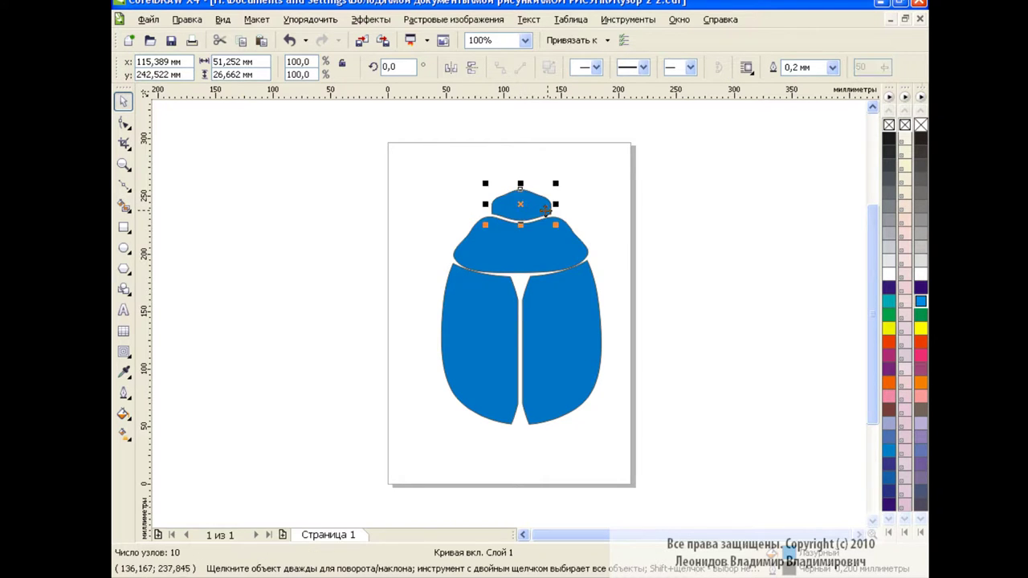
pyautogui.click(604, 223)
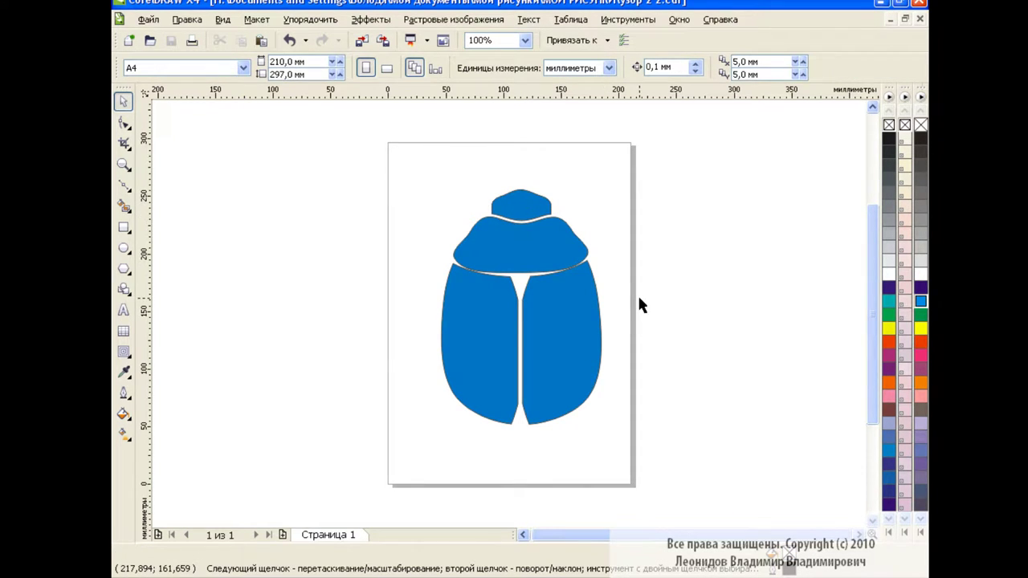
# Draw a tall ellipse over the beetle body, convert it to curves and reshape its top
pyautogui.click(124, 247)
pyautogui.moveTo(470, 250); pyautogui.dragTo(573, 436)
pyautogui.click(123, 122)
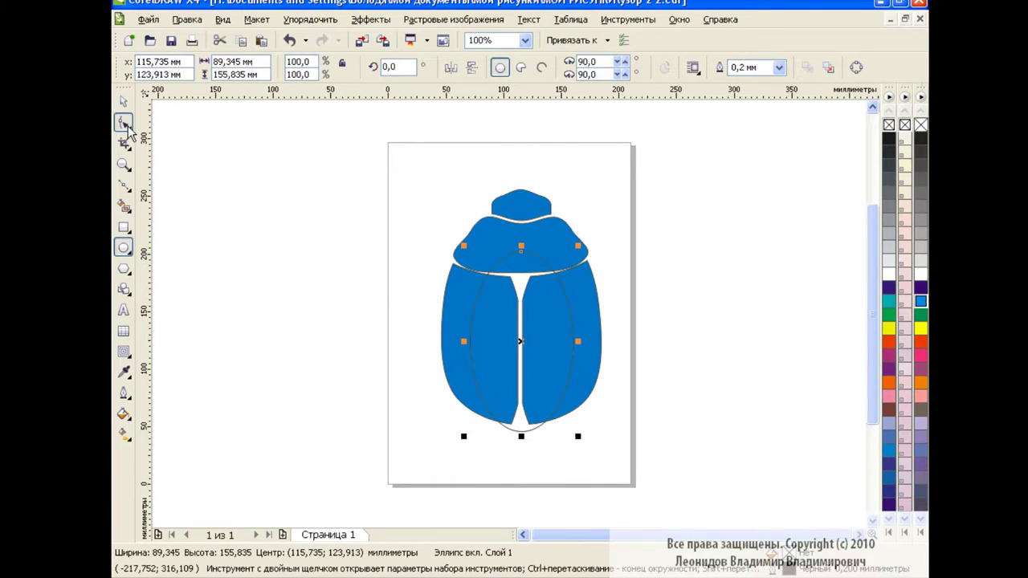
pyautogui.click(857, 68)
pyautogui.moveTo(487, 276); pyautogui.dragTo(466, 267)
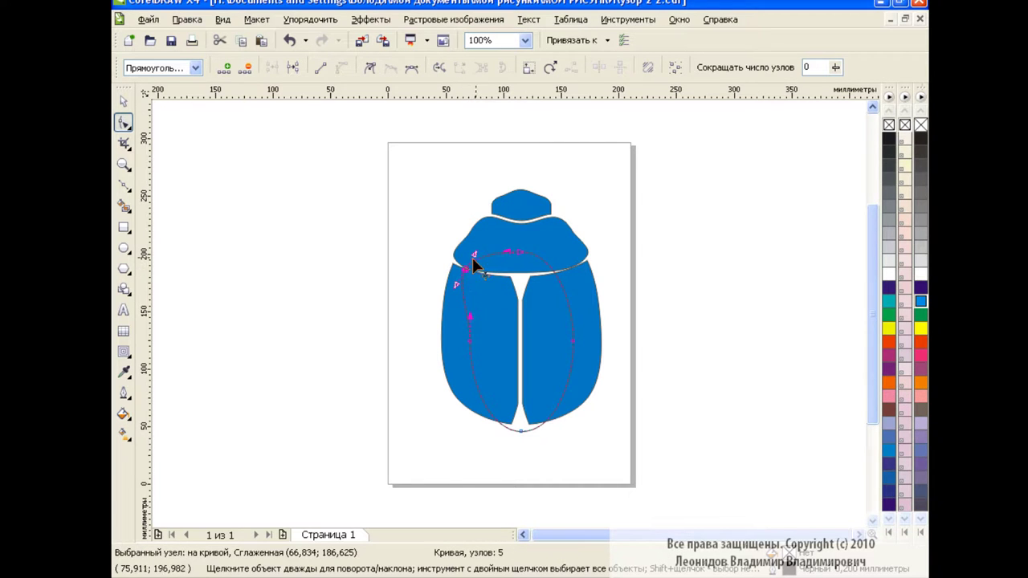
pyautogui.doubleClick(575, 266)
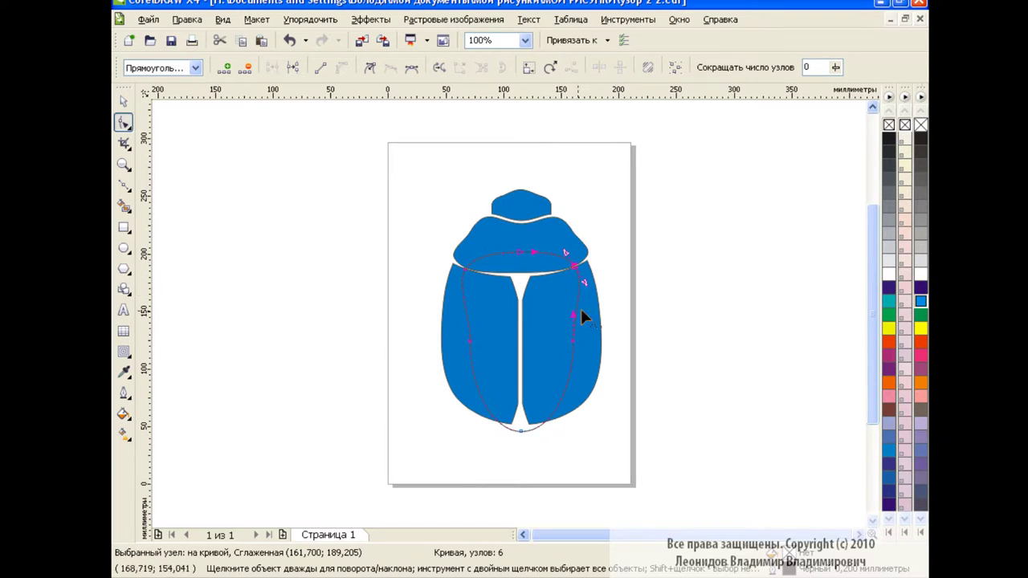
# Fill the shape yellow and send it behind the blue body with Shift+PgDn
pyautogui.click(123, 102)
pyautogui.click(921, 328)
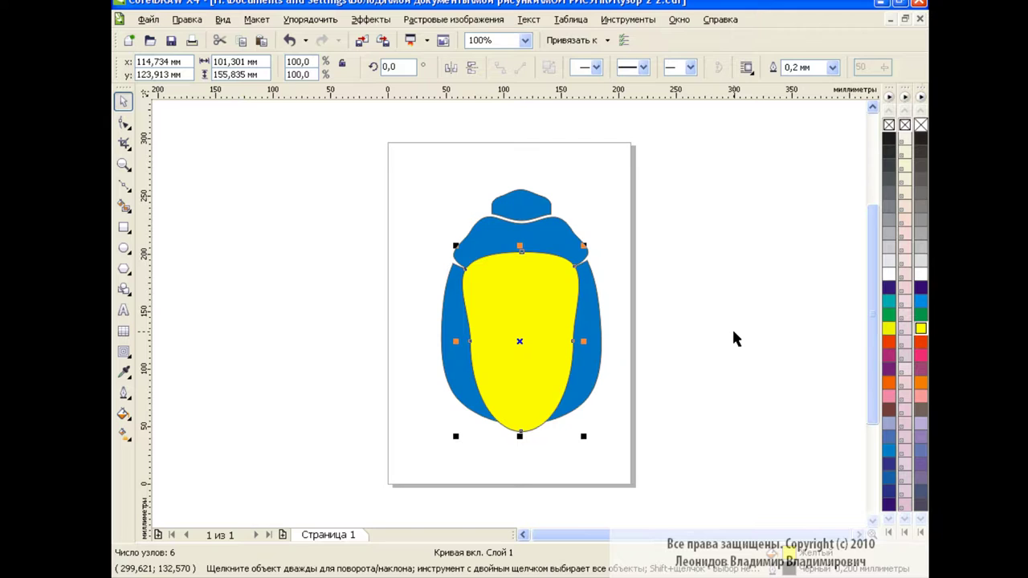
pyautogui.hotkey('shift', 'pagedown')
pyautogui.click(714, 336)
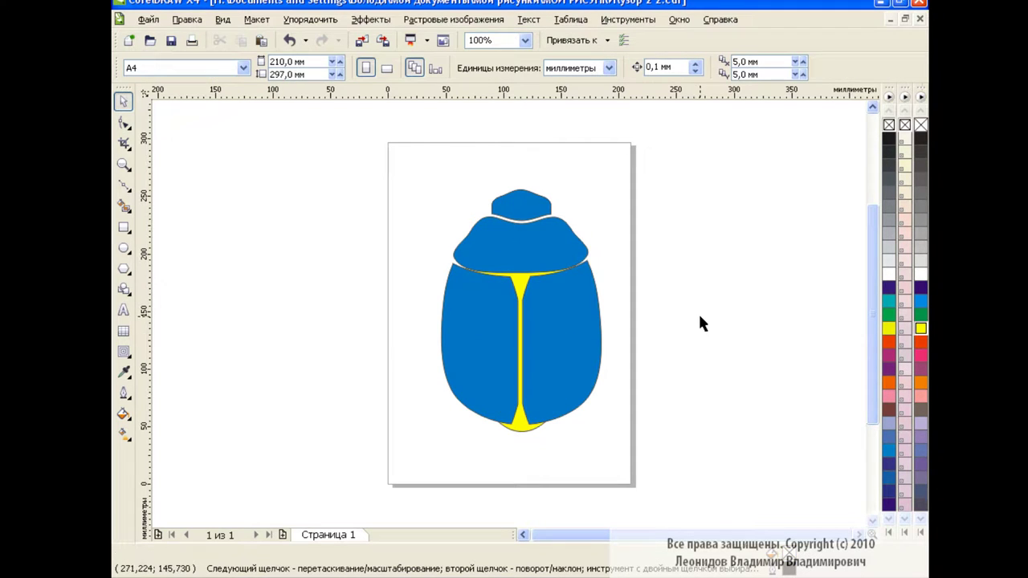
pyautogui.scroll(1, 869, 309)
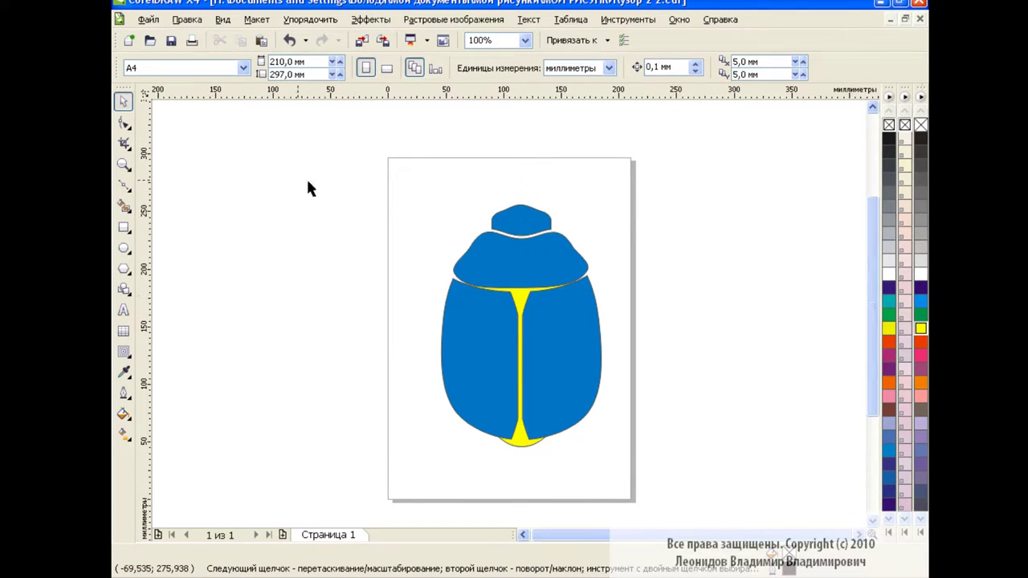
# Draw a looped Bezier leg at the beetle's left shoulder and make its top node smooth
pyautogui.click(124, 187)
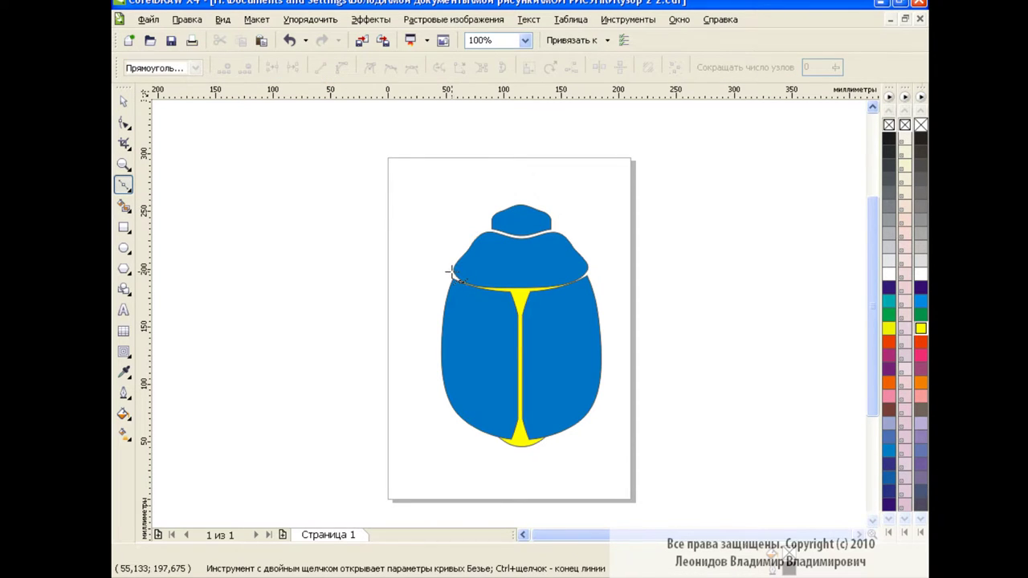
pyautogui.moveTo(508, 179); pyautogui.dragTo(604, 169)
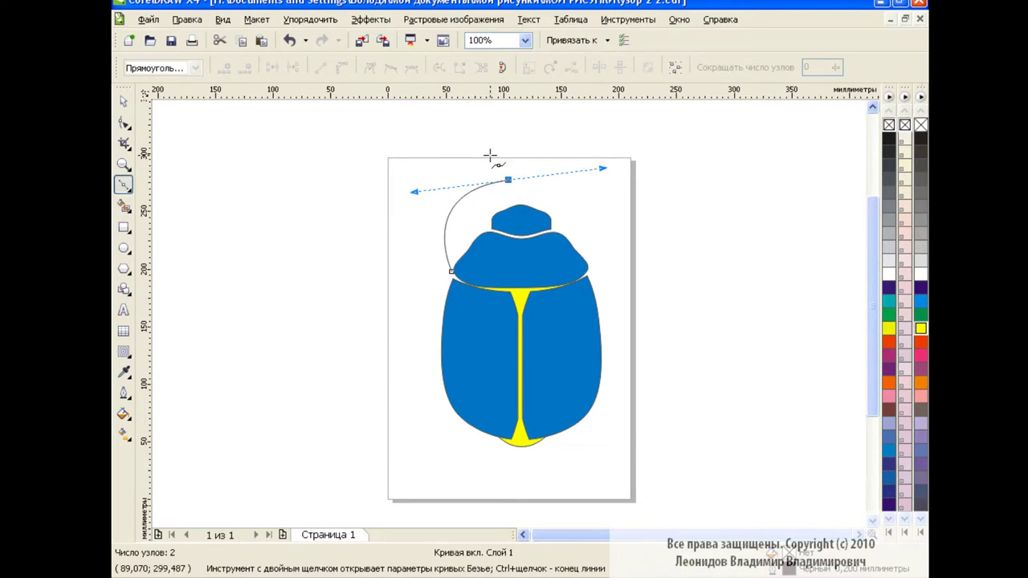
pyautogui.moveTo(484, 159); pyautogui.dragTo(469, 165)
pyautogui.moveTo(452, 272)
pyautogui.mouseDown()
pyautogui.moveTo(404, 235)
pyautogui.moveTo(399, 214)
pyautogui.mouseUp()
pyautogui.press('F10')
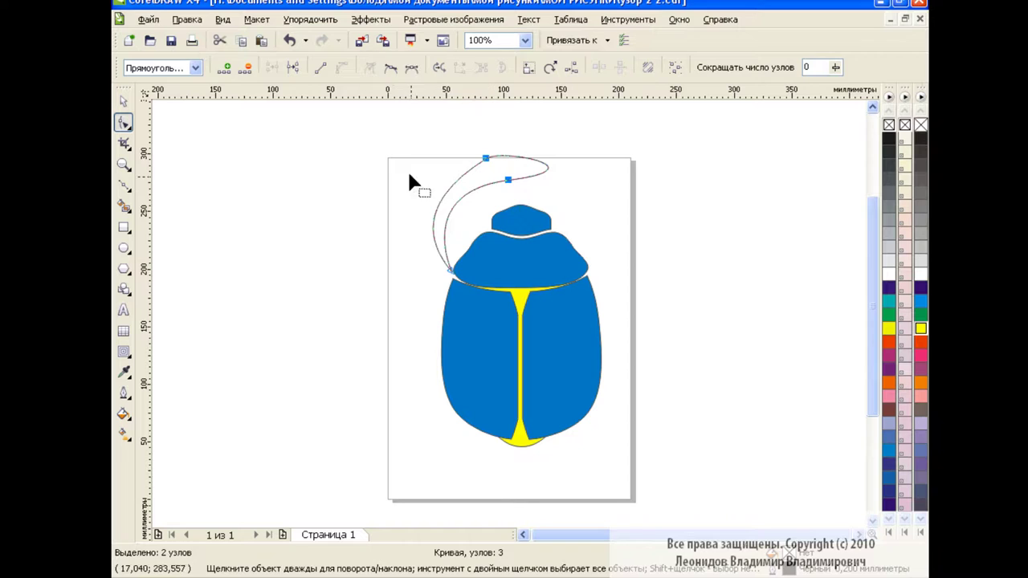
pyautogui.click(408, 170)
pyautogui.moveTo(550, 167)
pyautogui.mouseDown()
pyautogui.moveTo(493, 157)
pyautogui.moveTo(503, 156)
pyautogui.moveTo(535, 166)
pyautogui.moveTo(488, 166)
pyautogui.mouseUp()
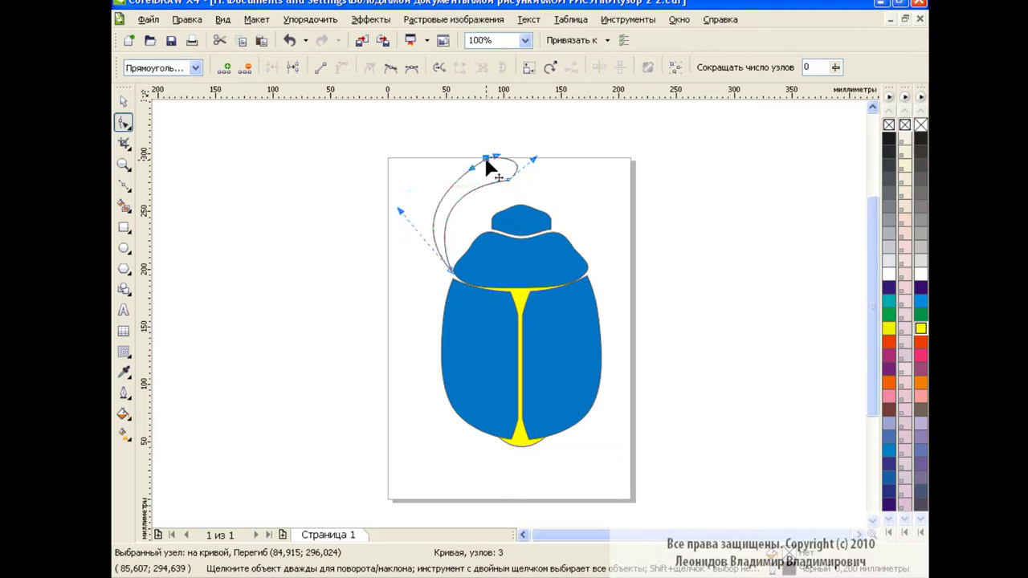
pyautogui.click(391, 70)
# Rotate the leg about 24 degrees and place a mirrored copy on the right shoulder
pyautogui.click(119, 104)
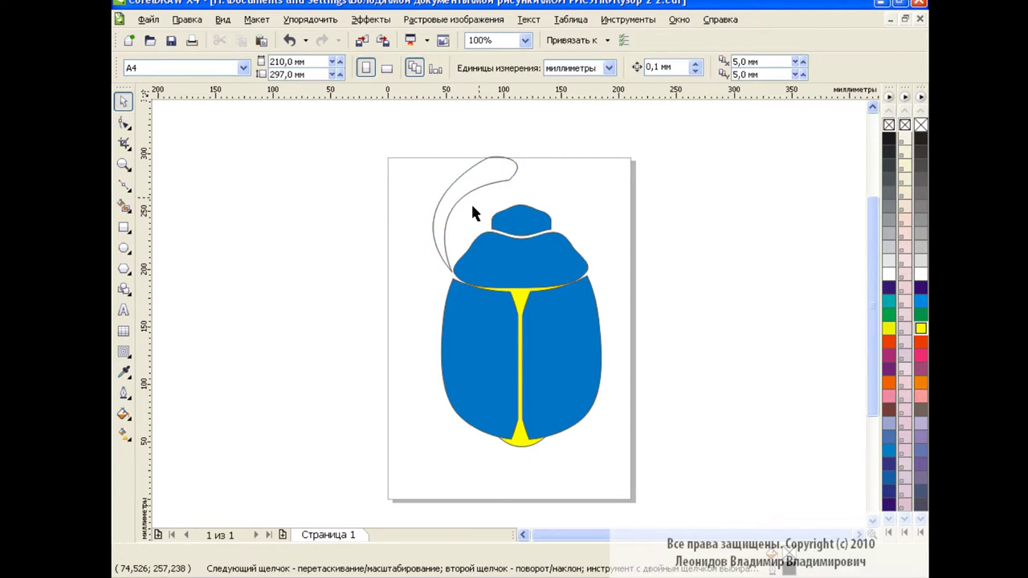
pyautogui.click(471, 202)
pyautogui.click(471, 208)
pyautogui.moveTo(402, 155)
pyautogui.mouseDown()
pyautogui.moveTo(370, 181)
pyautogui.moveTo(391, 166)
pyautogui.mouseUp()
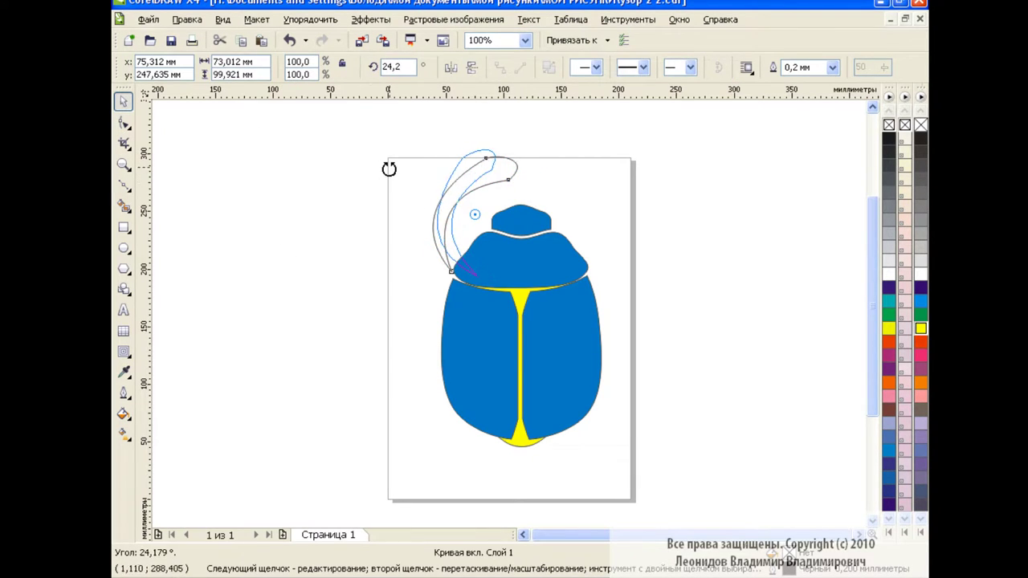
pyautogui.click(462, 192)
pyautogui.moveTo(466, 211); pyautogui.dragTo(444, 217)
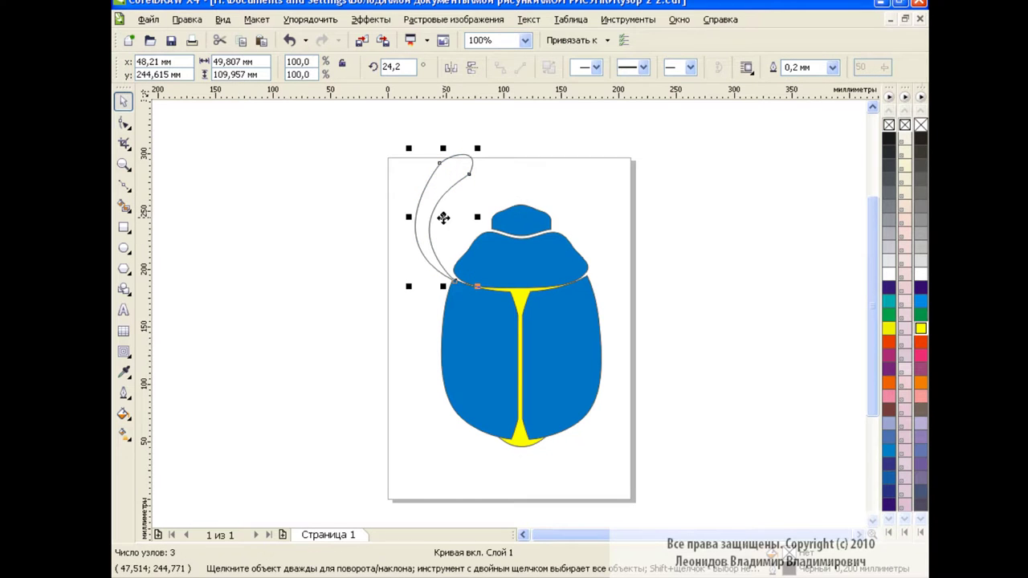
pyautogui.click(452, 67)
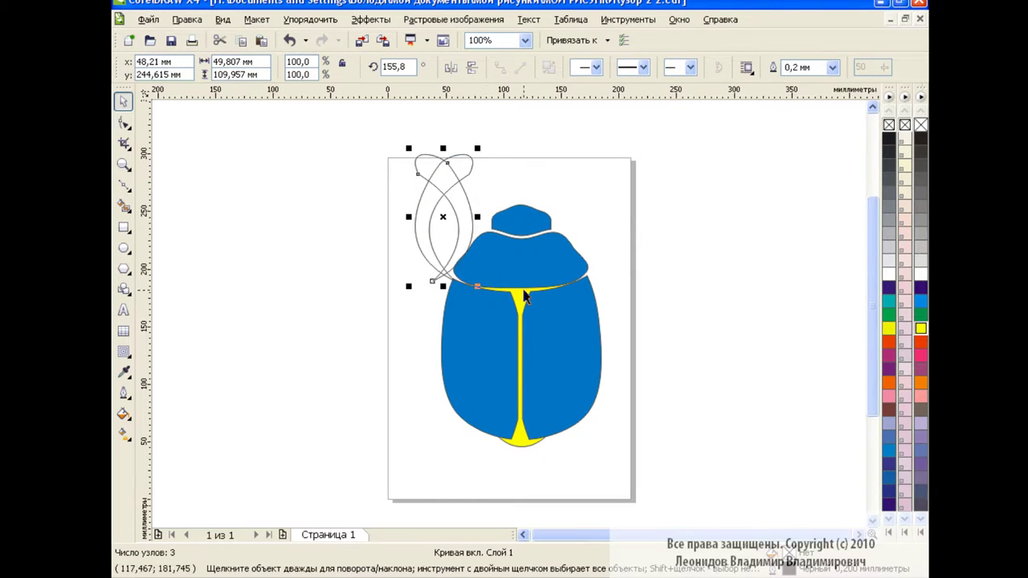
pyautogui.moveTo(444, 218); pyautogui.dragTo(597, 214)
pyautogui.click(691, 252)
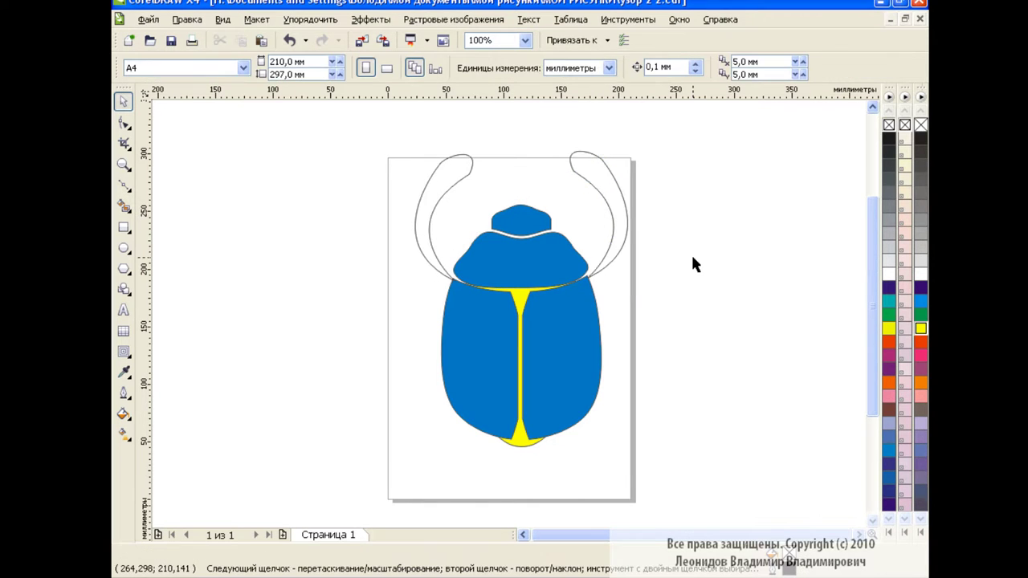
# Nudge the upper-right leg into its final position beside the shoulder
pyautogui.click(560, 332)
pyautogui.click(610, 238)
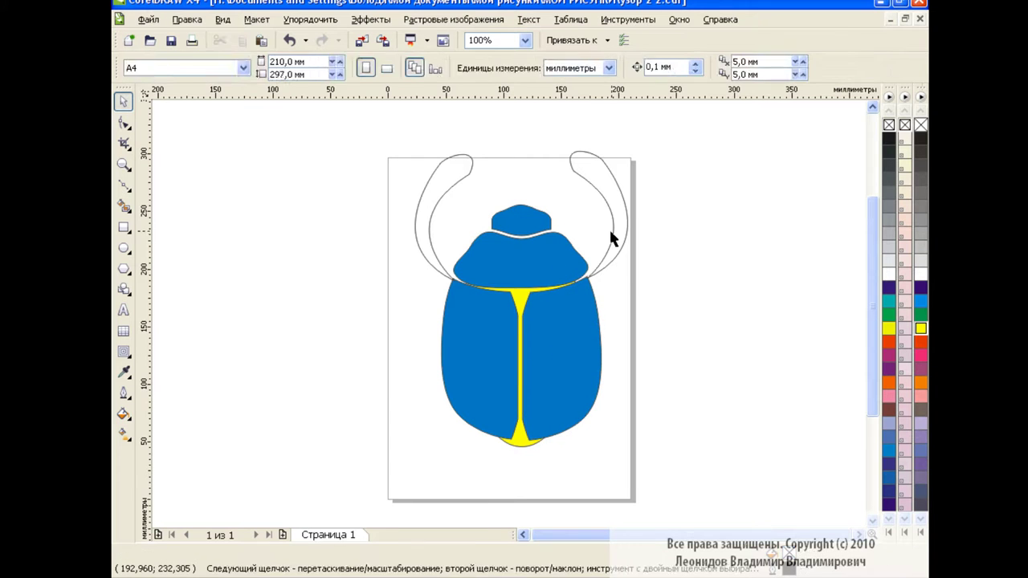
pyautogui.click(611, 238)
pyautogui.moveTo(601, 213); pyautogui.dragTo(601, 214)
pyautogui.click(684, 278)
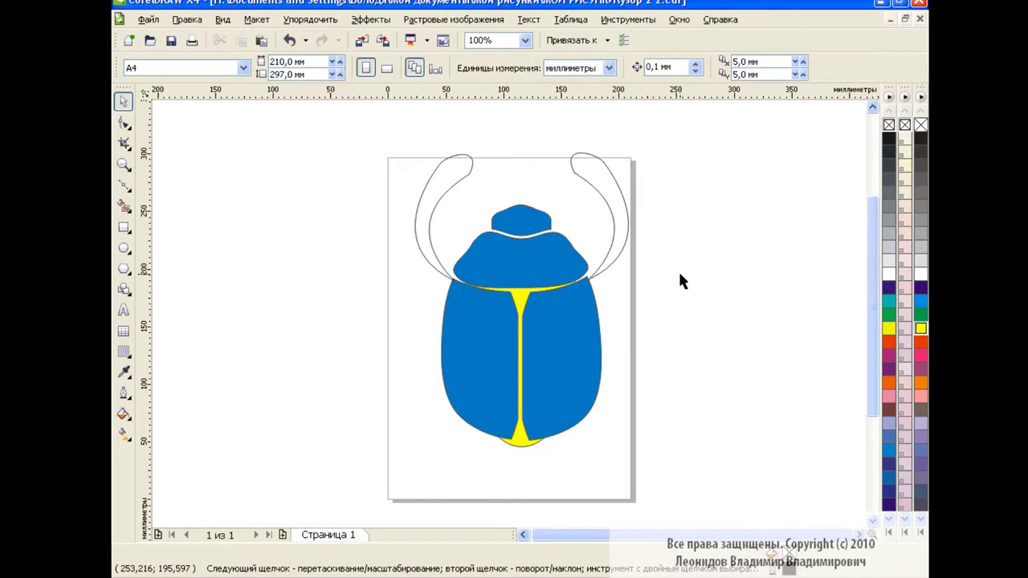
# Flip a copy of the left leg below the body and mirror another to the lower right
pyautogui.click(262, 41)
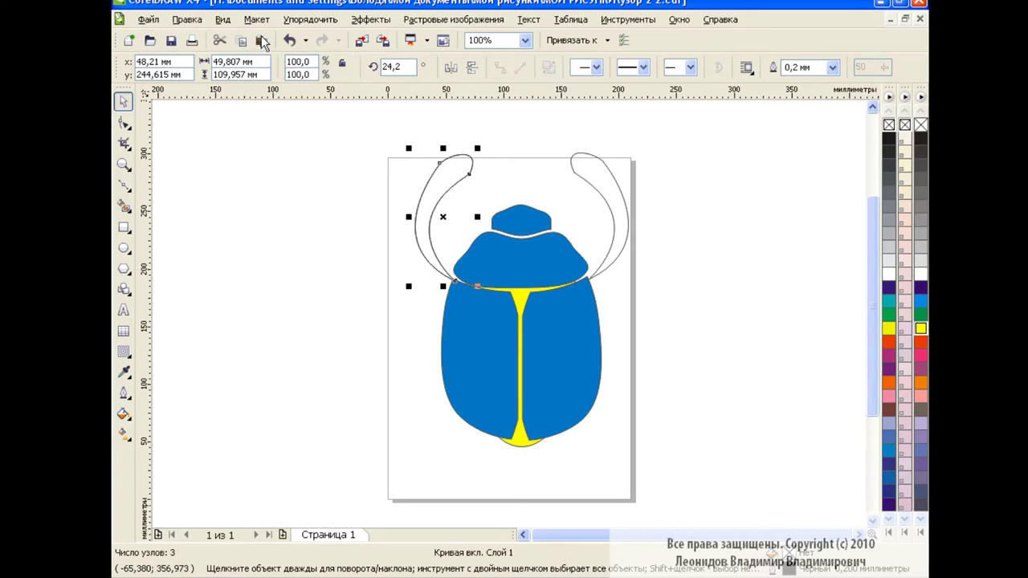
pyautogui.click(472, 67)
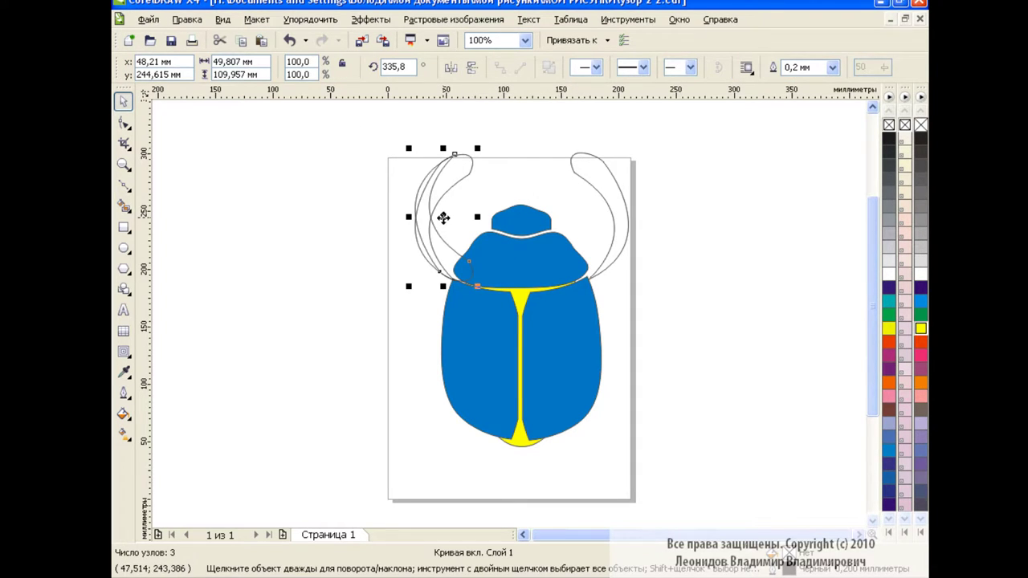
pyautogui.moveTo(445, 217)
pyautogui.mouseDown()
pyautogui.moveTo(446, 434)
pyautogui.moveTo(433, 443)
pyautogui.moveTo(615, 450)
pyautogui.mouseUp()
pyautogui.click(262, 41)
pyautogui.click(472, 67)
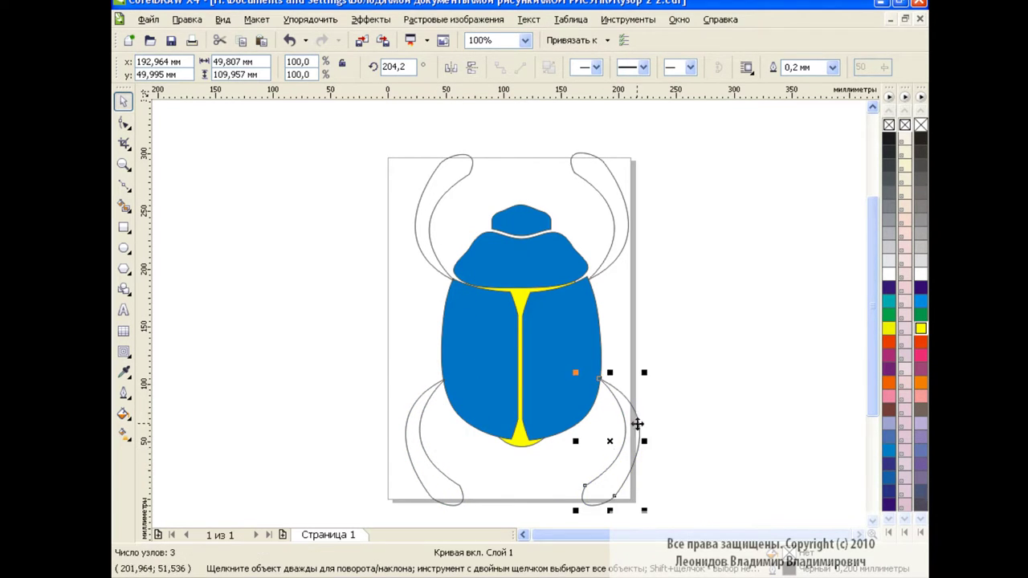
pyautogui.click(697, 365)
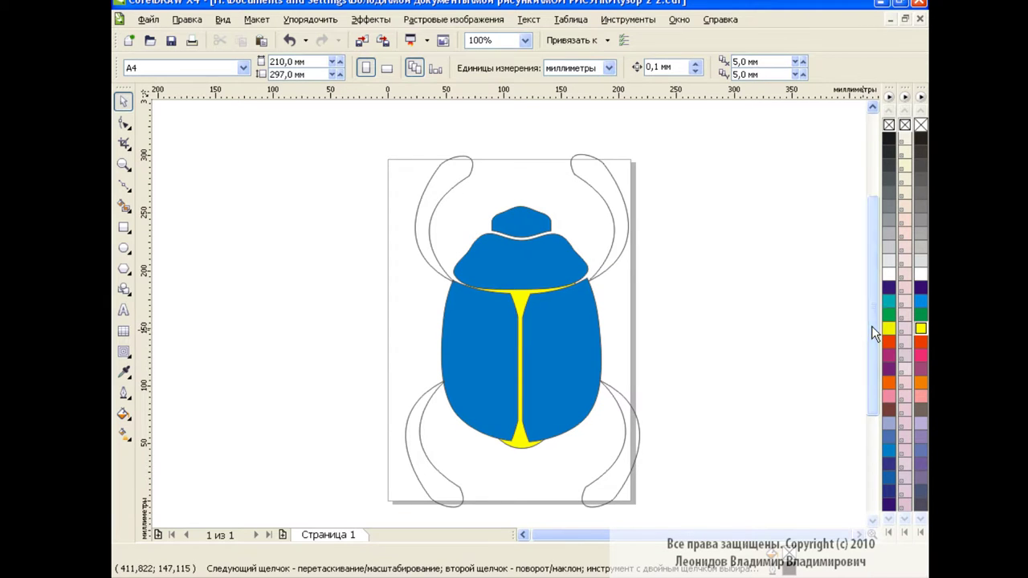
pyautogui.click(124, 249)
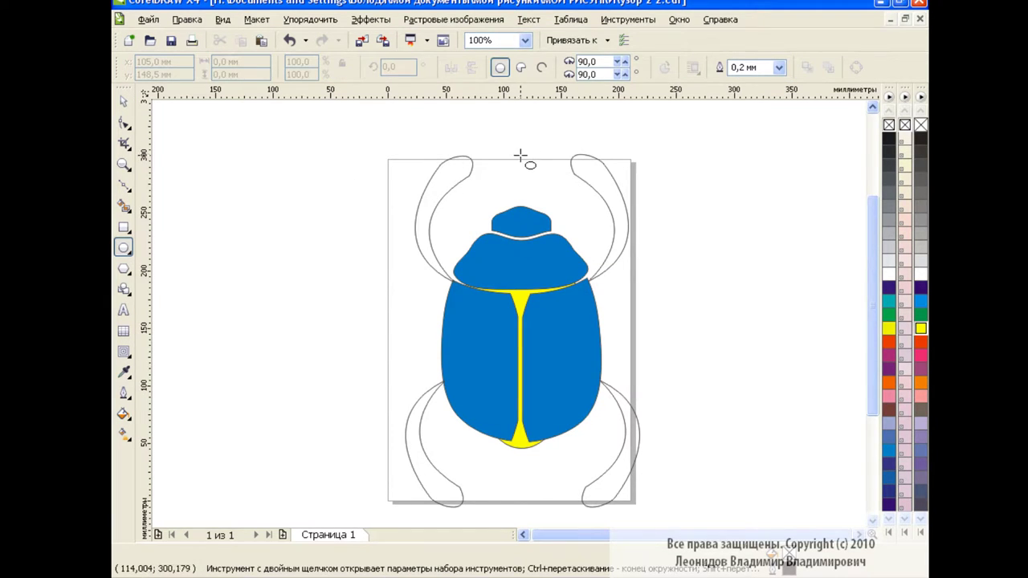
# Draw a large circle above the beetle's head
pyautogui.moveTo(521, 154); pyautogui.dragTo(571, 192)
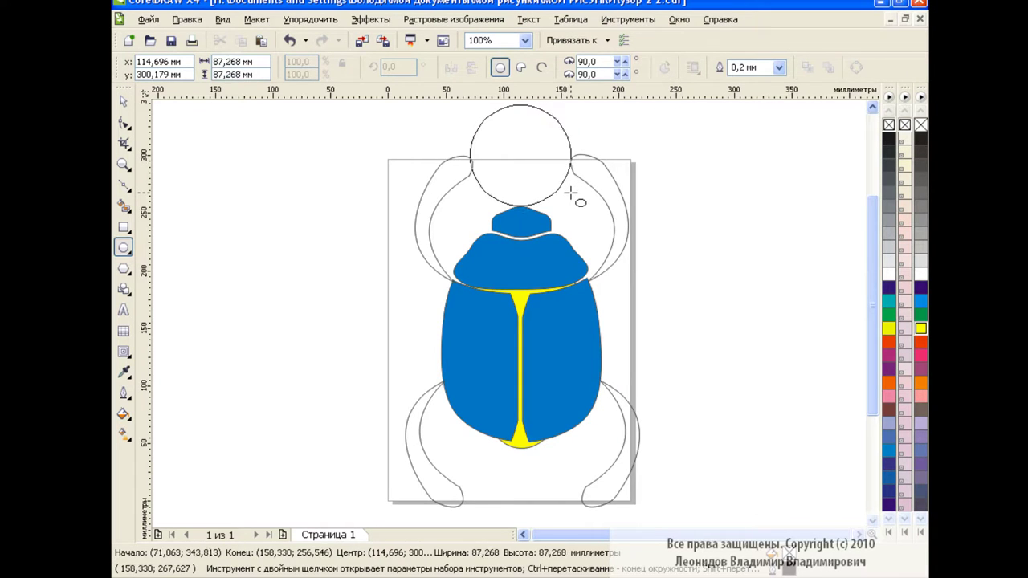
pyautogui.scroll(1, 515, 313)
pyautogui.press('space')
pyautogui.click(294, 316)
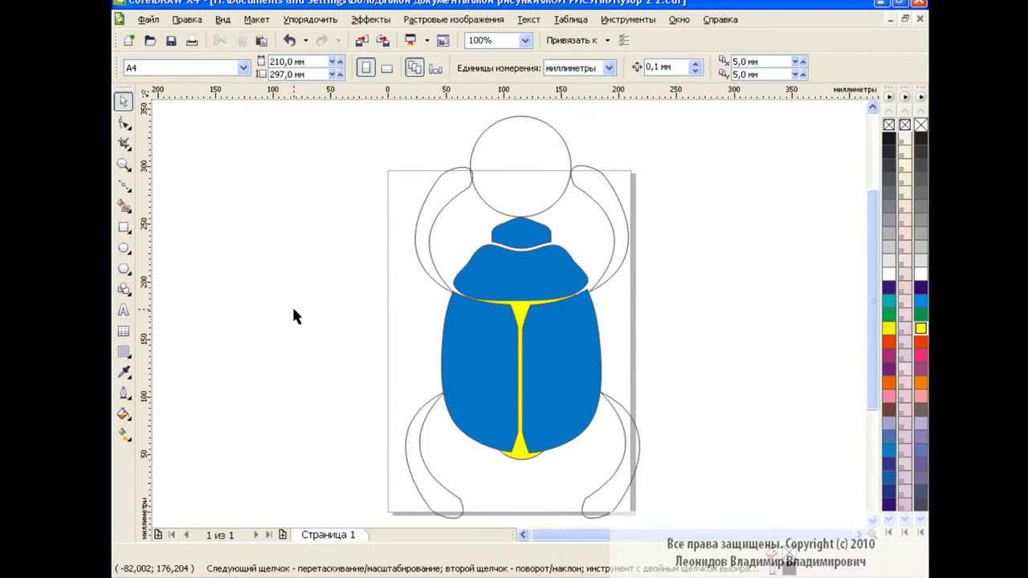
pyautogui.click(124, 414)
# Fill the circle with the '08 - Округлый' radial fountain fill preset
pyautogui.click(197, 441)
pyautogui.click(482, 360)
pyautogui.click(471, 161)
pyautogui.click(124, 413)
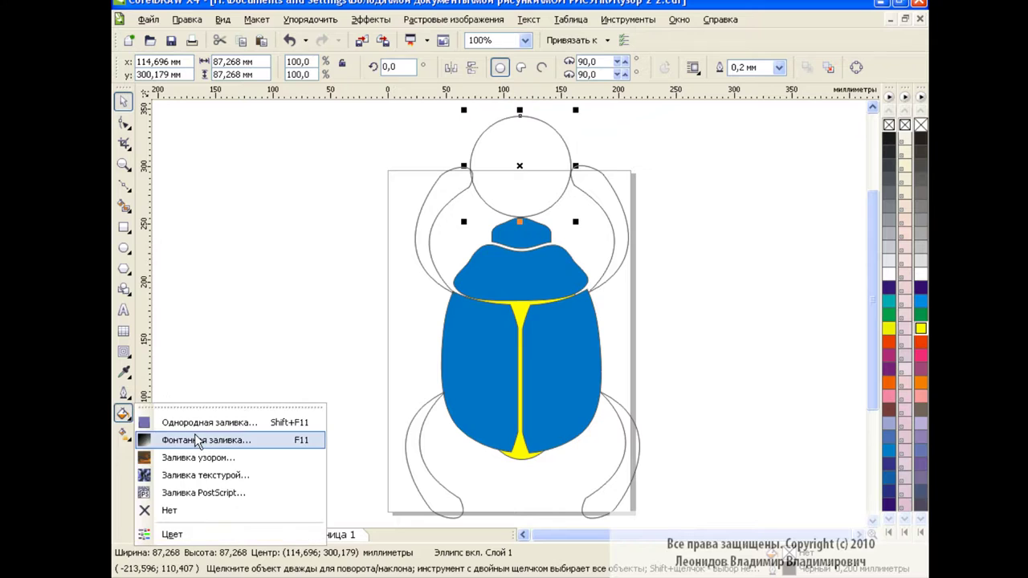
pyautogui.click(197, 440)
pyautogui.click(499, 394)
pyautogui.click(486, 408)
pyautogui.click(466, 166)
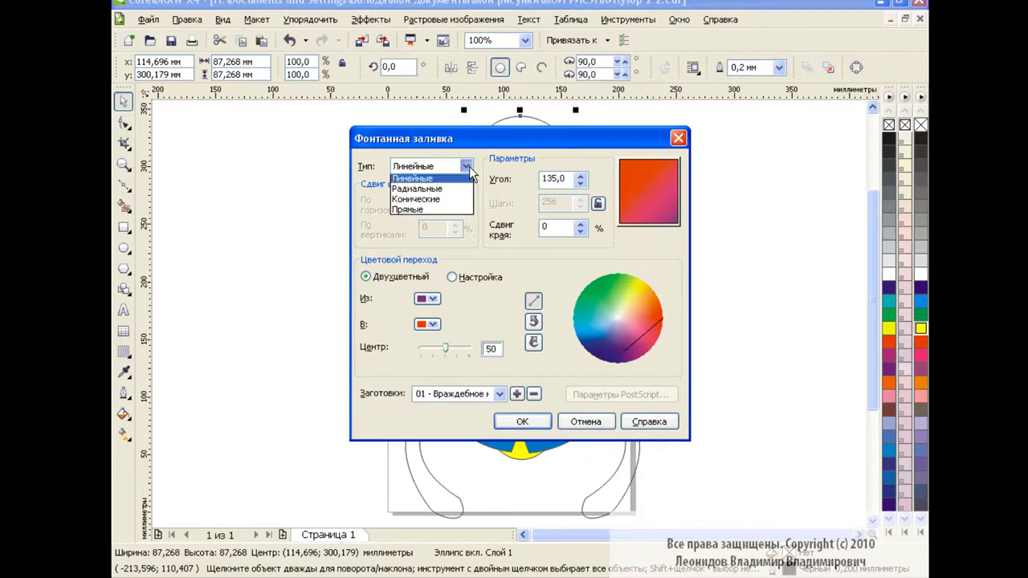
pyautogui.click(416, 188)
pyautogui.click(482, 393)
pyautogui.click(471, 412)
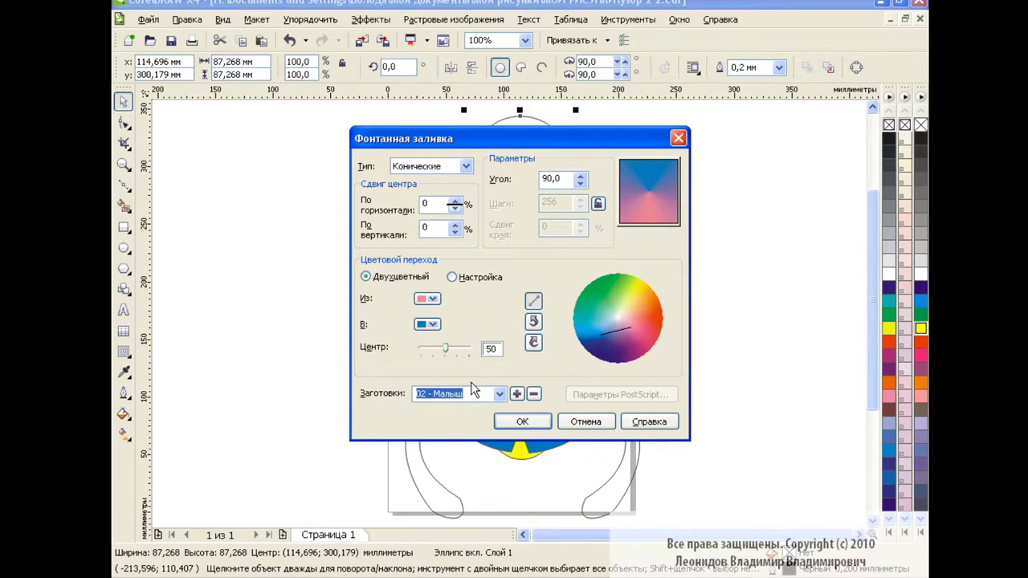
pyautogui.scroll(-1, 472, 384)
pyautogui.scroll(-1, 471, 384)
pyautogui.scroll(-1, 472, 384)
pyautogui.scroll(-1, 472, 384)
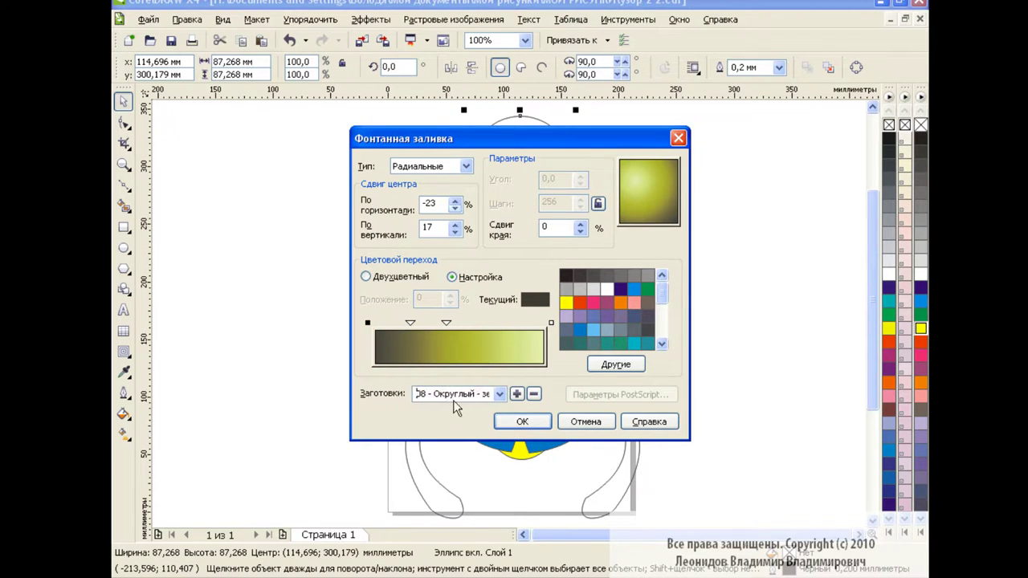
pyautogui.click(530, 421)
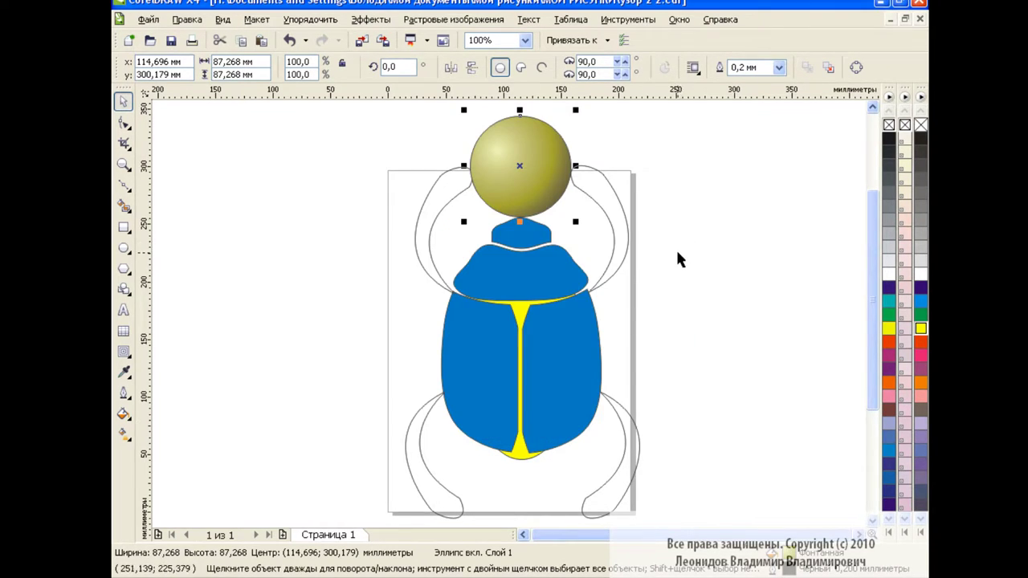
pyautogui.click(746, 251)
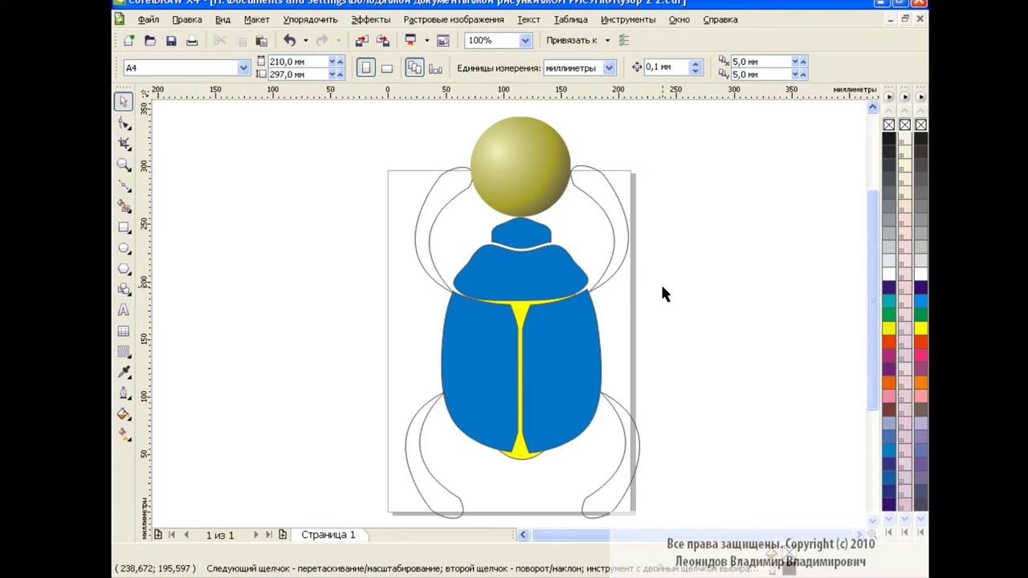
# Undo, then fill the thorax, pronotum and both wing cases dark violet
pyautogui.hotkey('ctrl', 'z')
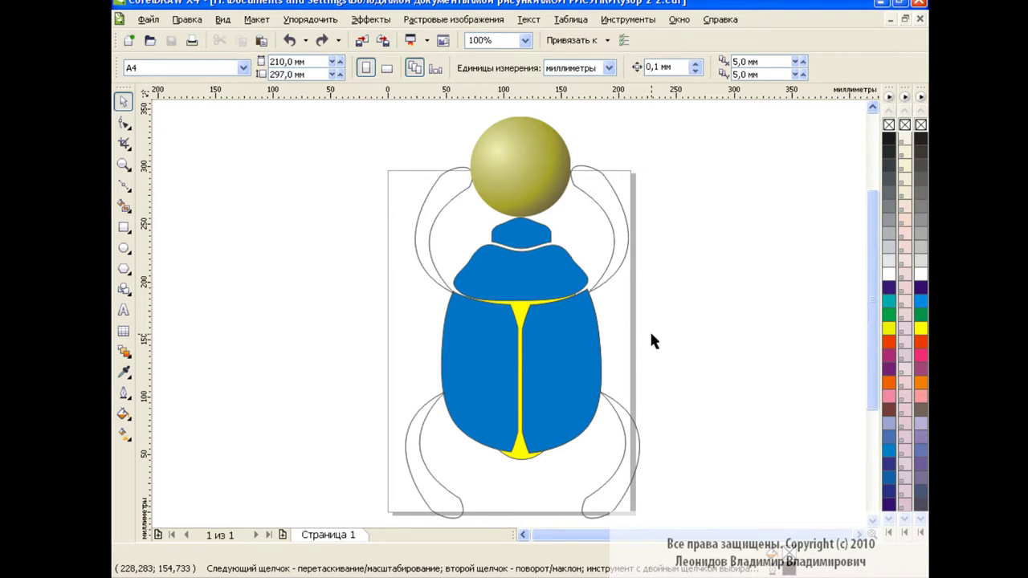
pyautogui.click(575, 346)
pyautogui.click(499, 348)
pyautogui.click(529, 239)
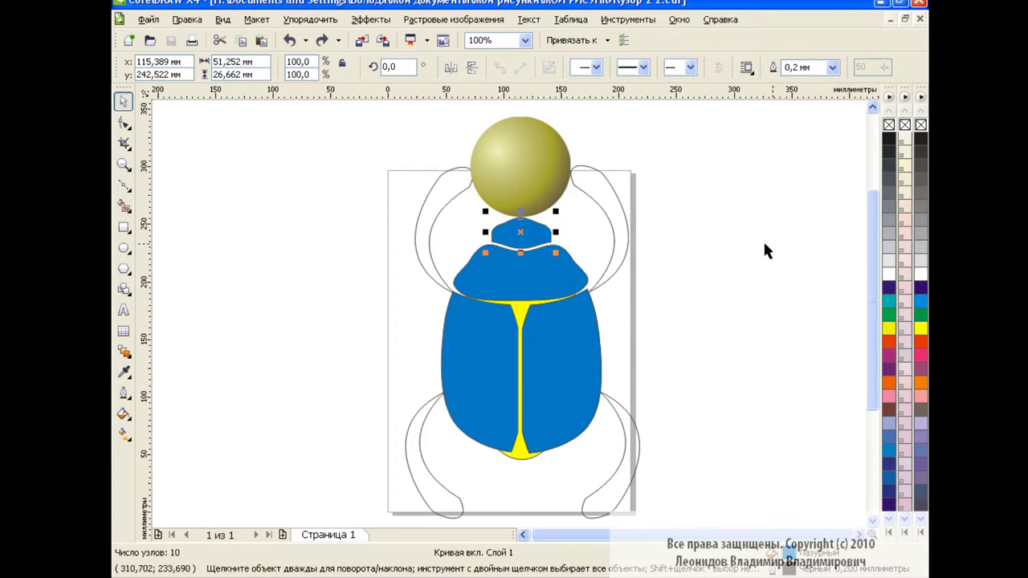
pyautogui.click(921, 288)
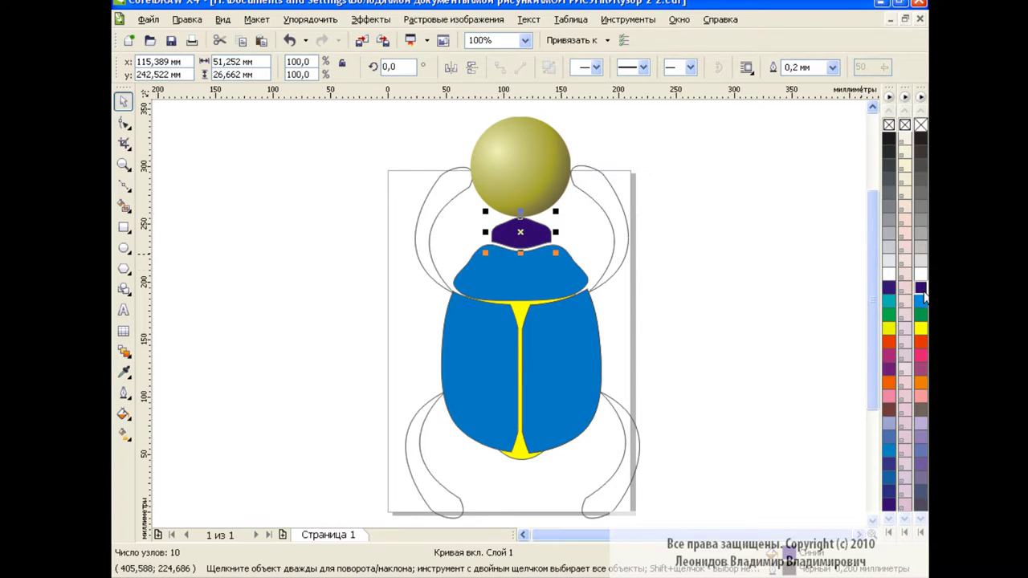
pyautogui.press('Tab')
pyautogui.click(890, 290)
pyautogui.click(565, 362)
pyautogui.hotkey('ctrl', 'r')
pyautogui.click(521, 354)
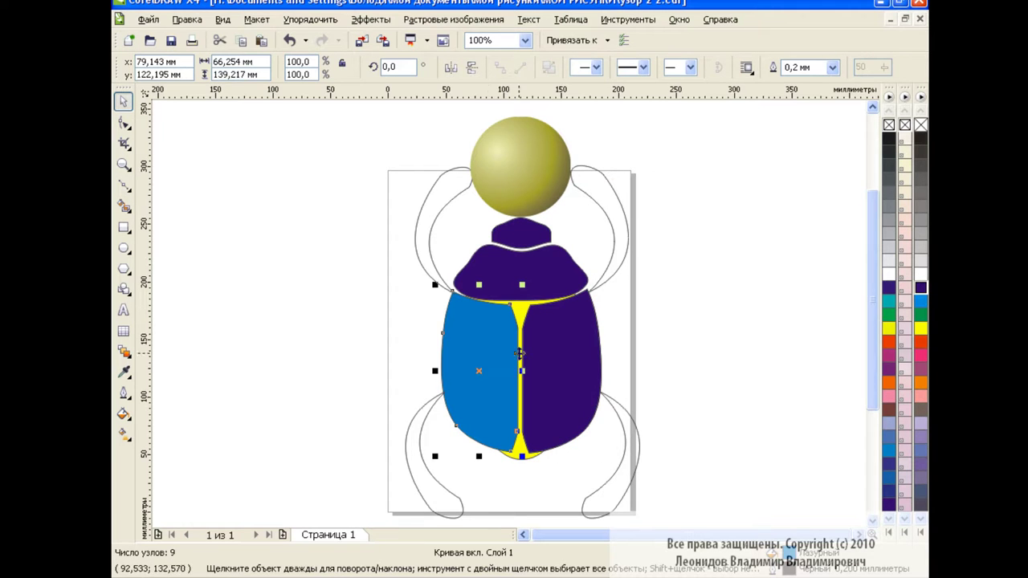
pyautogui.click(921, 287)
pyautogui.click(782, 305)
# Blend a light-blue 23% copy of the right wing case into it, without outlines
pyautogui.click(561, 347)
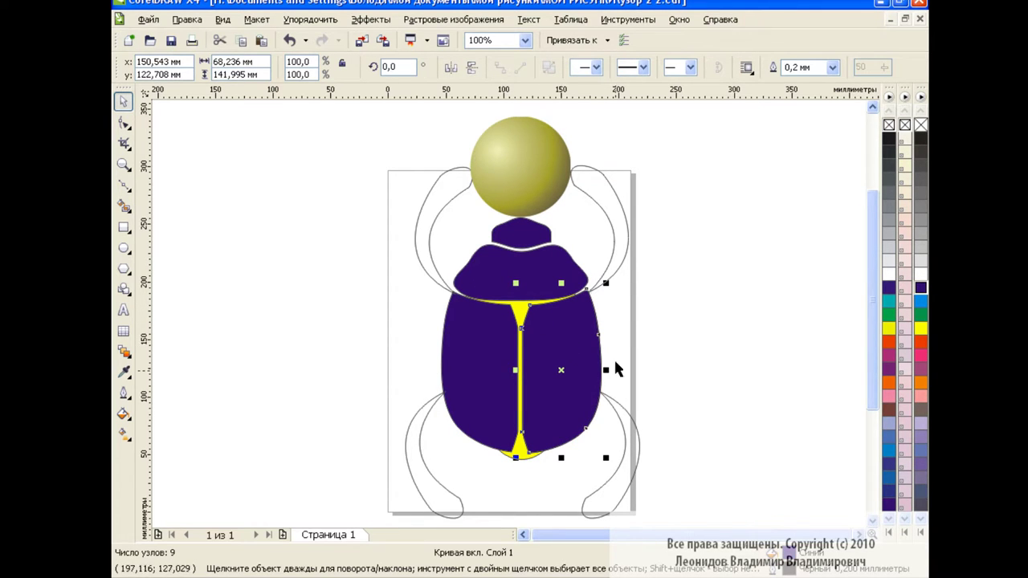
pyautogui.click(258, 41)
pyautogui.moveTo(607, 283); pyautogui.dragTo(577, 347)
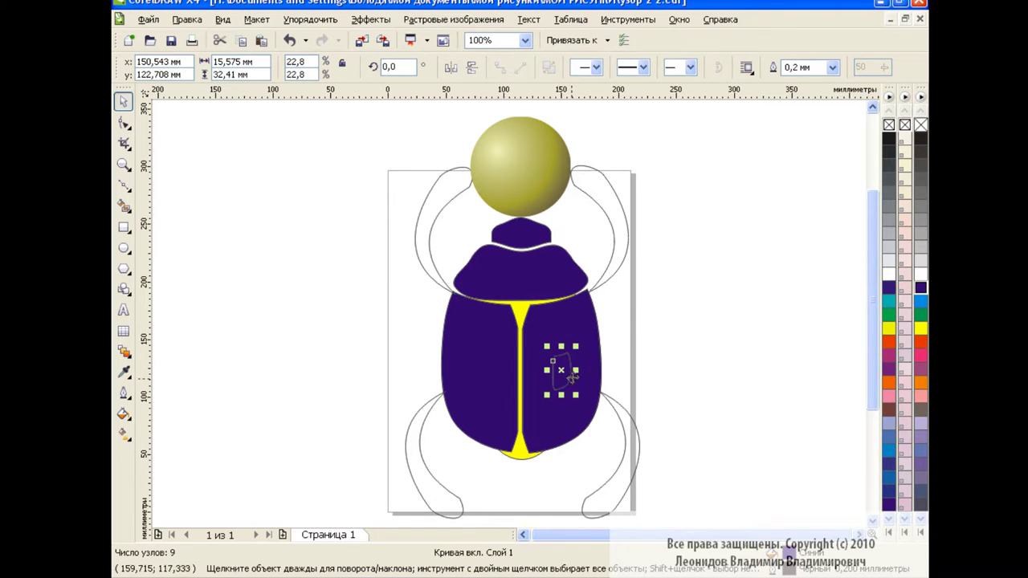
pyautogui.click(921, 301)
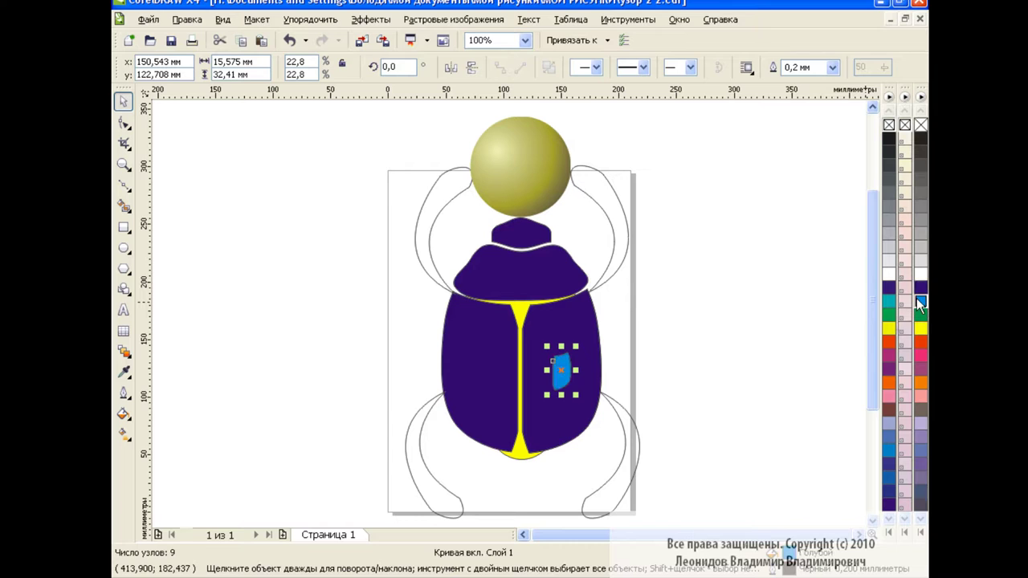
pyautogui.click(123, 352)
pyautogui.moveTo(560, 369); pyautogui.dragTo(598, 360)
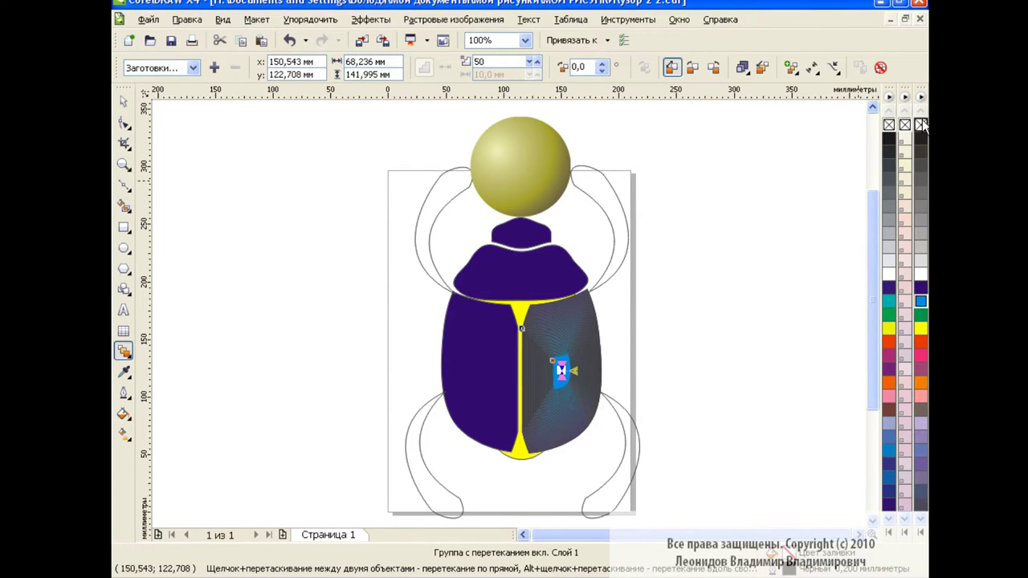
pyautogui.rightClick(922, 124)
# Make a small copy of the left wing cover inside it
pyautogui.click(123, 101)
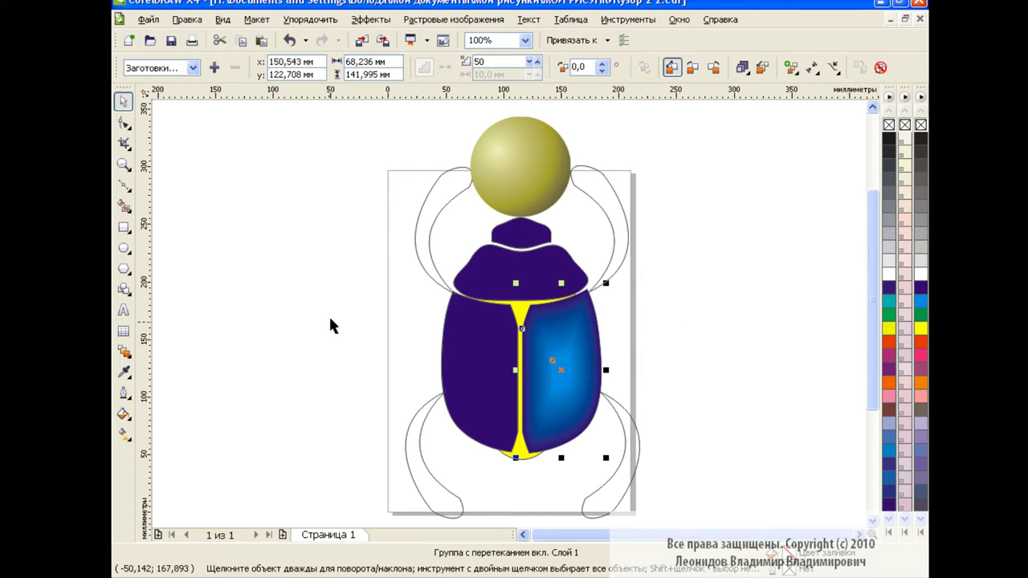
pyautogui.click(480, 365)
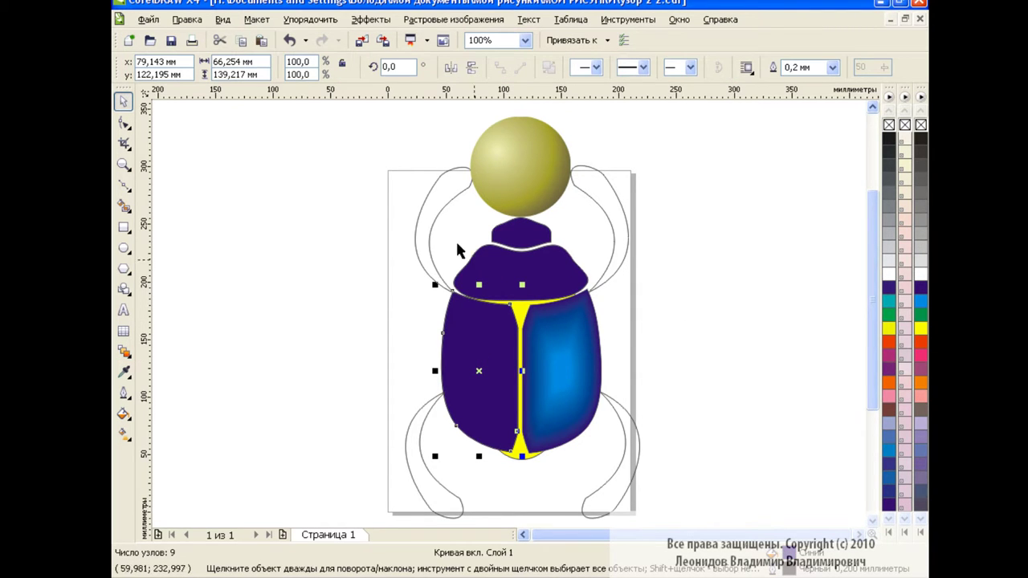
pyautogui.moveTo(523, 284)
pyautogui.mouseDown()
pyautogui.moveTo(495, 348)
pyautogui.moveTo(516, 431)
pyautogui.mouseUp()
# Fill the small left copy blue and blend it into the left wing cover
pyautogui.click(921, 303)
pyautogui.click(123, 351)
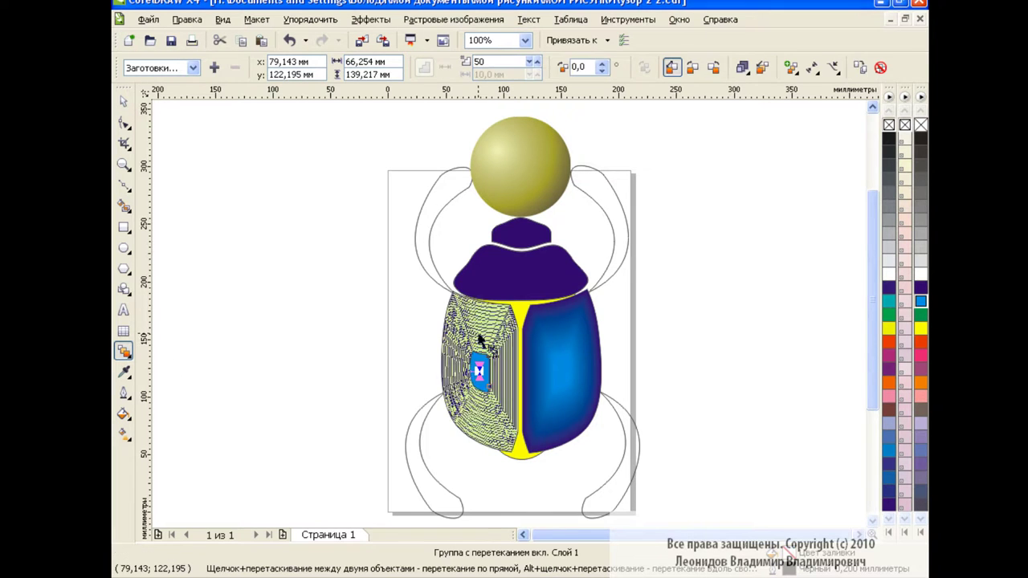
pyautogui.press('space')
# Blend a quarter-size blue copy of the pronotum into the violet pronotum
pyautogui.click(475, 271)
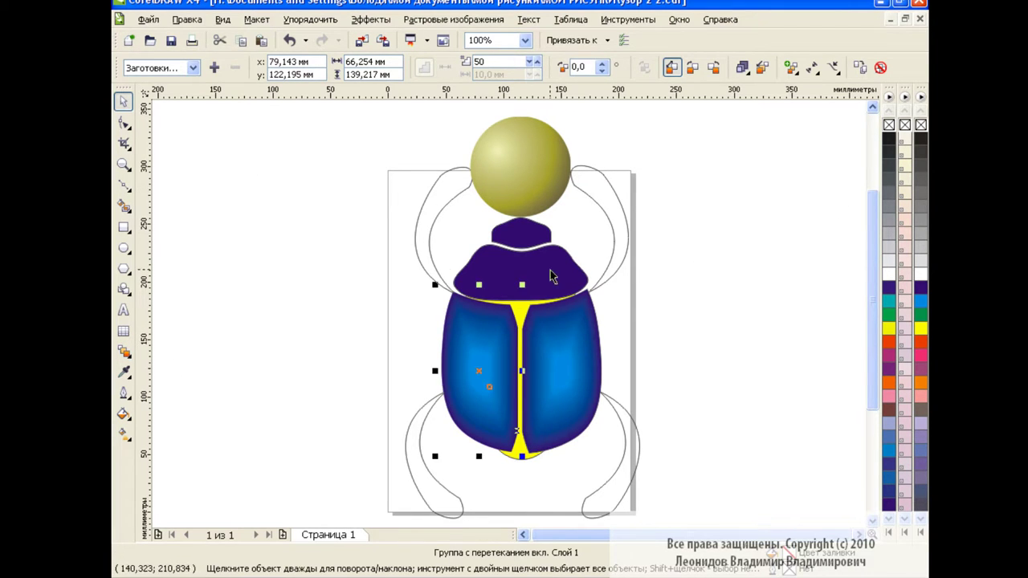
pyautogui.click(242, 40)
pyautogui.click(261, 40)
pyautogui.moveTo(592, 239); pyautogui.dragTo(538, 262)
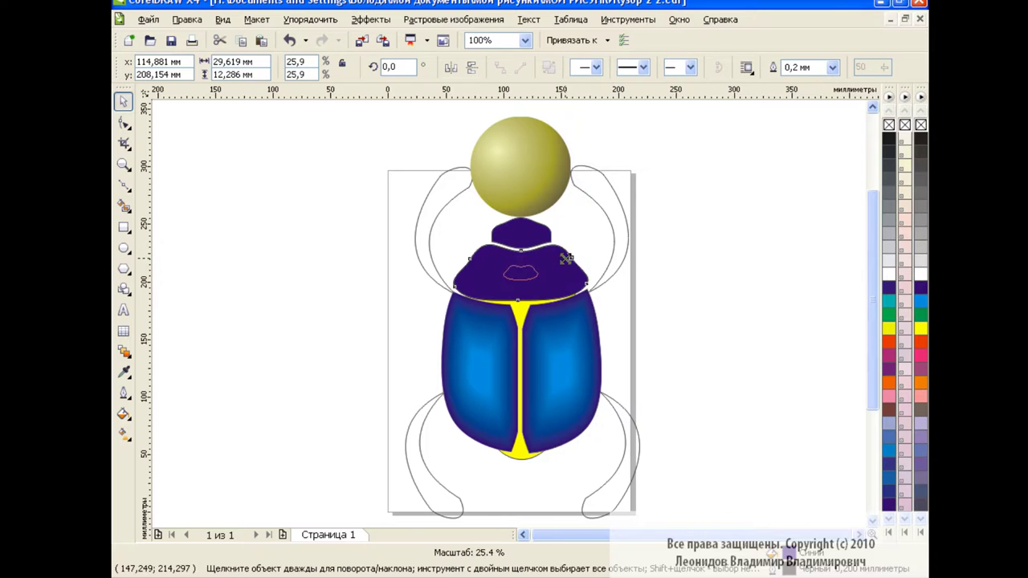
pyautogui.click(920, 304)
pyautogui.click(123, 351)
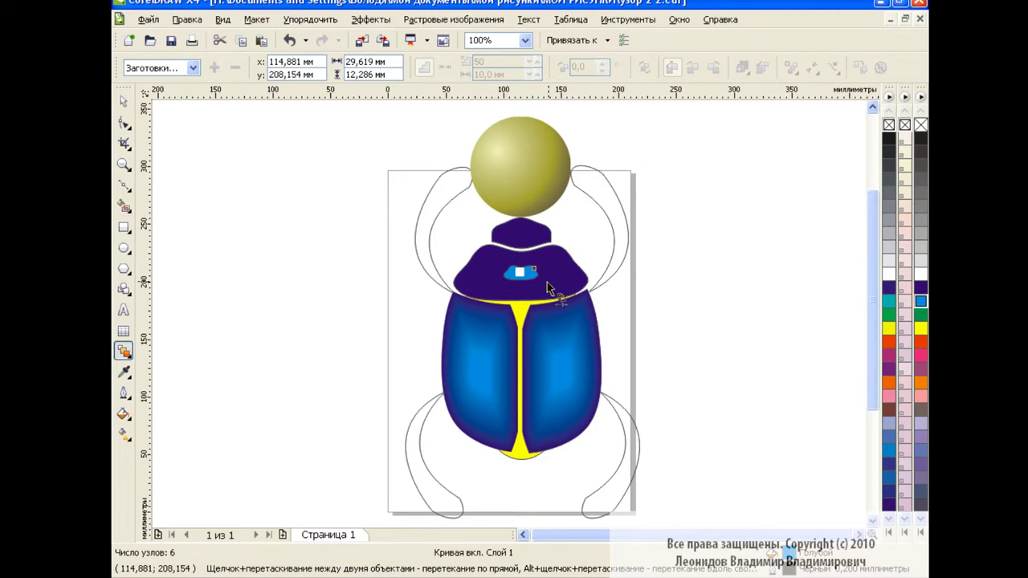
pyautogui.moveTo(547, 282); pyautogui.dragTo(580, 286)
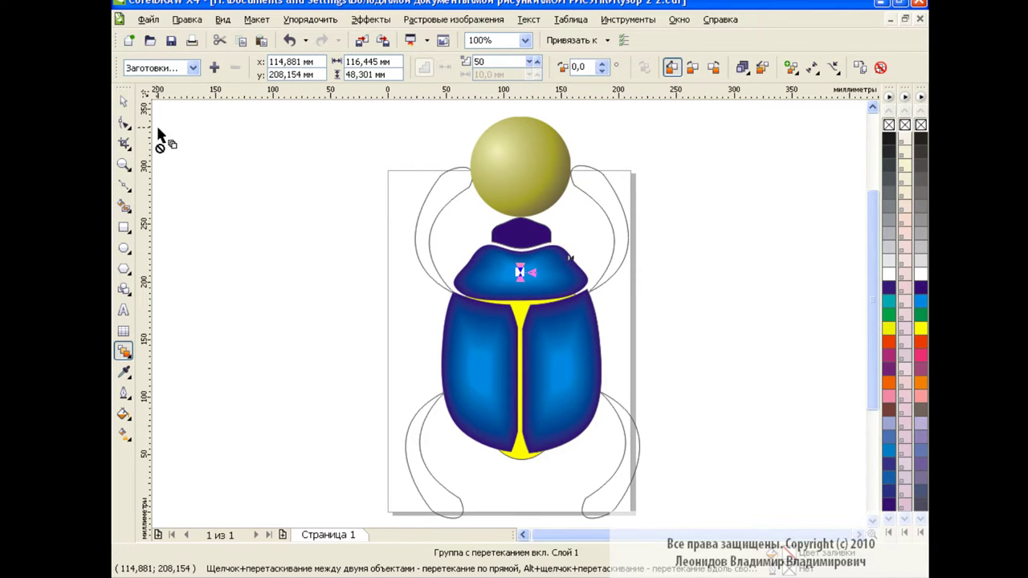
# Blend a small blue copy of the head into the head and remove its outline
pyautogui.click(123, 101)
pyautogui.click(518, 231)
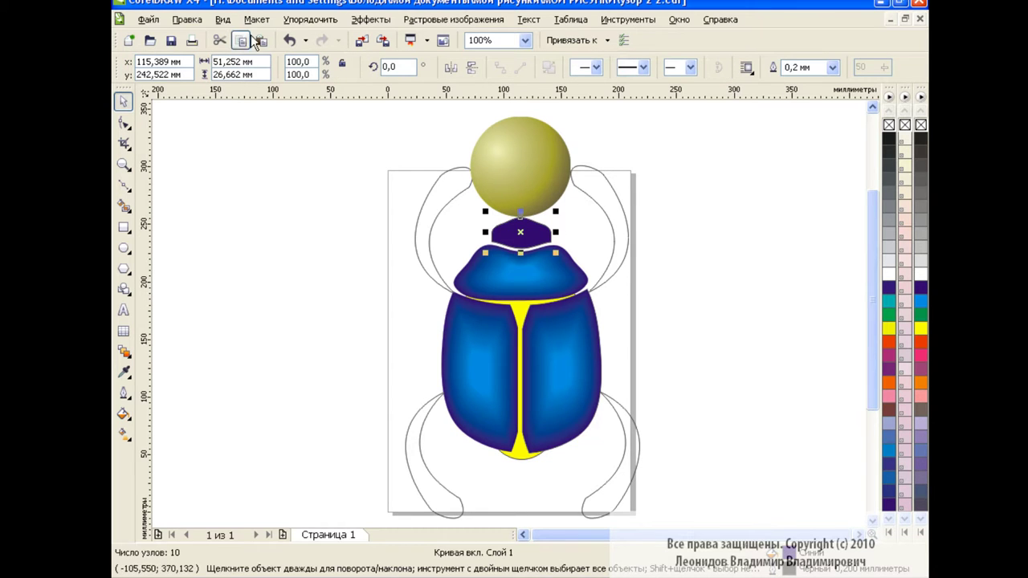
pyautogui.moveTo(556, 211)
pyautogui.mouseDown()
pyautogui.moveTo(530, 227)
pyautogui.moveTo(547, 239)
pyautogui.mouseUp()
pyautogui.click(920, 302)
pyautogui.click(123, 351)
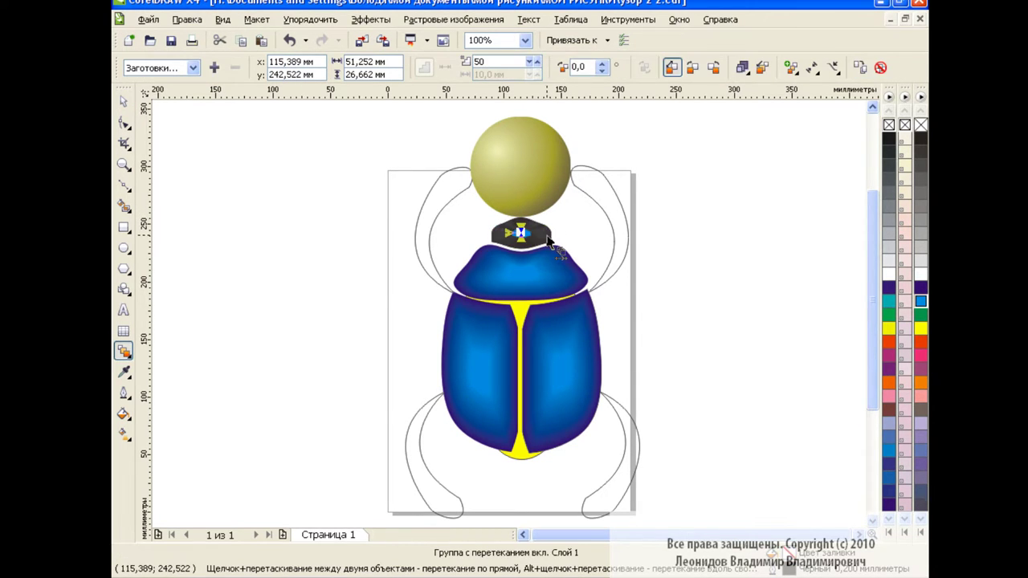
pyautogui.rightClick(921, 124)
pyautogui.press('space')
pyautogui.click(398, 320)
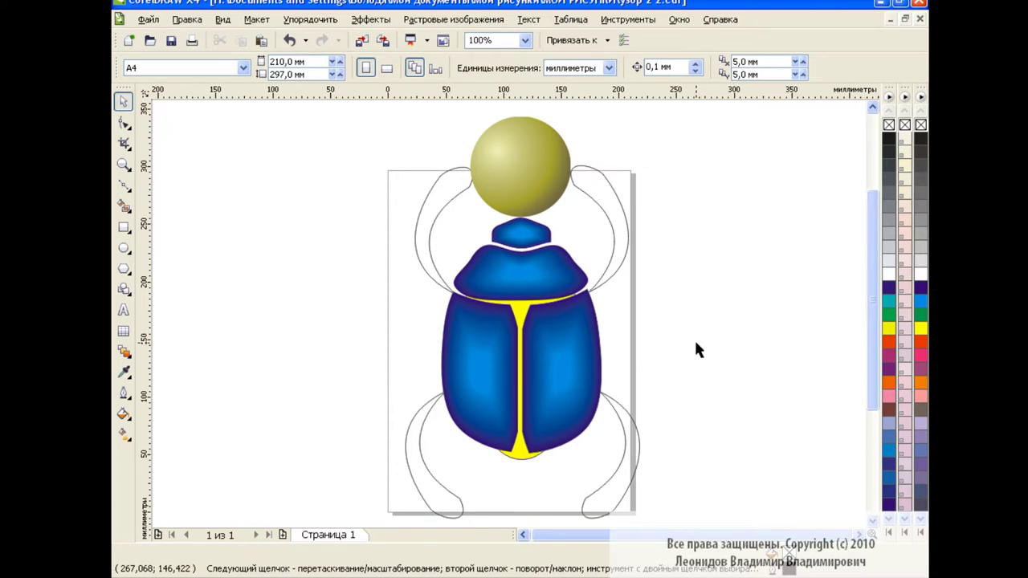
# Reshape the yellow backing's nodes so its top reaches up under the head
pyautogui.hotkey('ctrl', 'z')
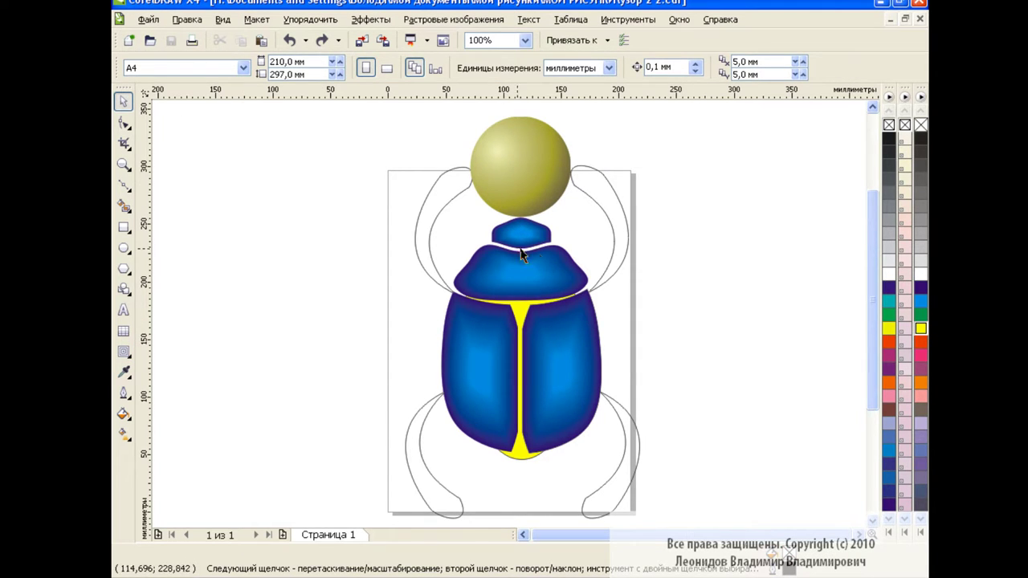
pyautogui.click(523, 313)
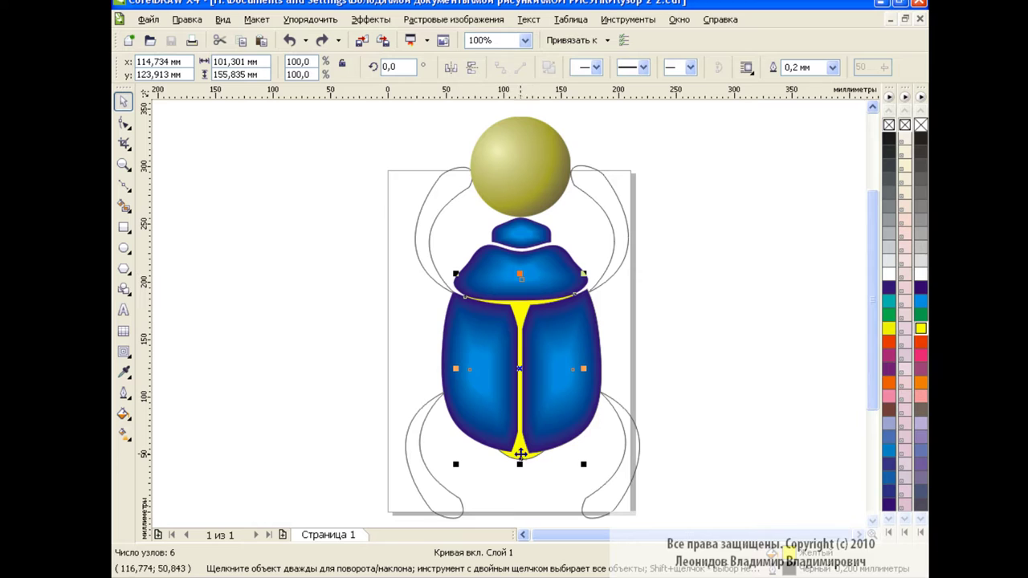
pyautogui.press('F10')
pyautogui.moveTo(521, 276)
pyautogui.mouseDown()
pyautogui.moveTo(522, 241)
pyautogui.moveTo(496, 248)
pyautogui.mouseUp()
pyautogui.moveTo(558, 255); pyautogui.dragTo(490, 254)
pyautogui.click(125, 102)
pyautogui.click(304, 280)
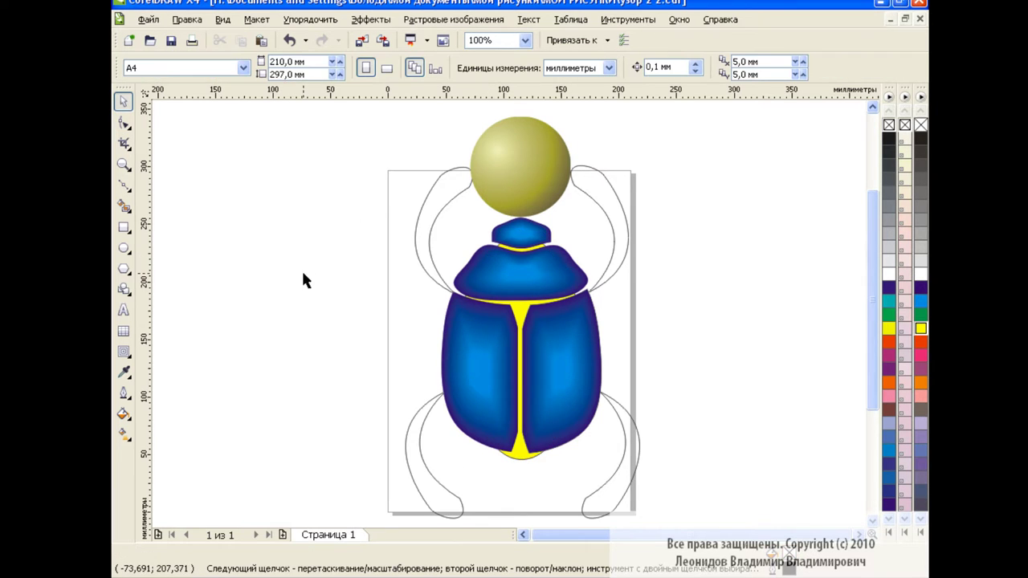
# Smart Fill the gap between the wing covers with darker yellow
pyautogui.click(125, 207)
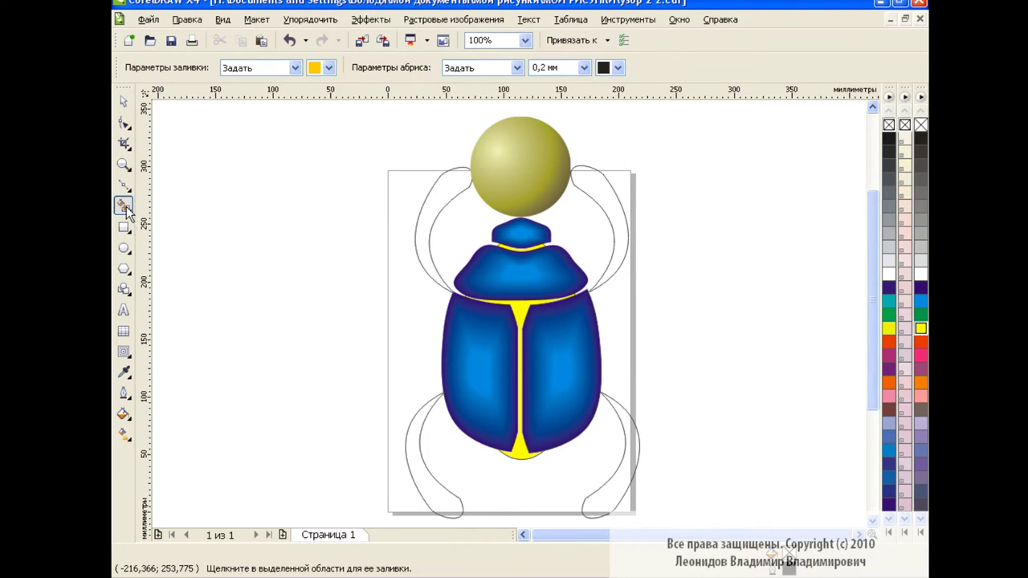
pyautogui.click(327, 69)
pyautogui.click(312, 110)
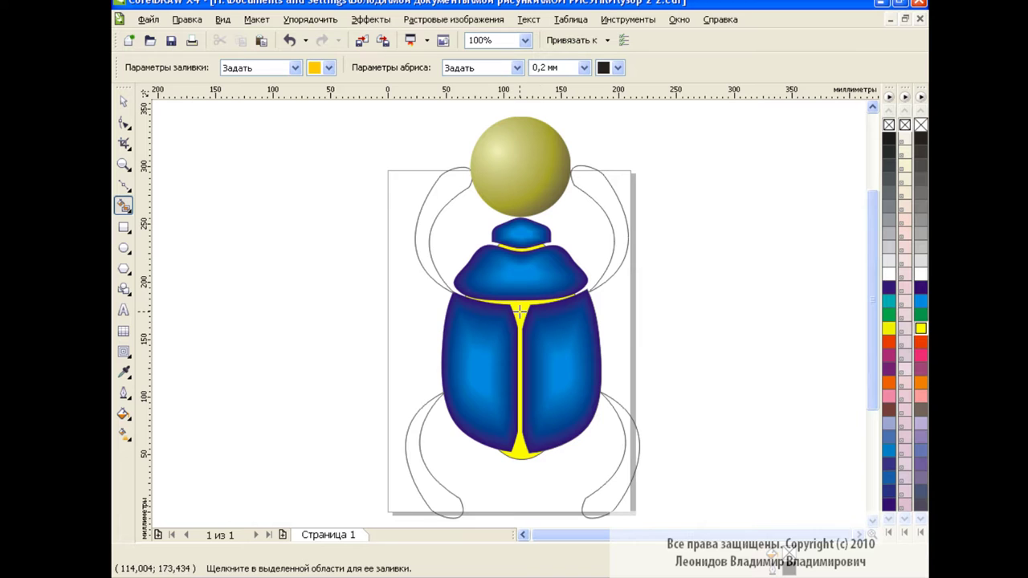
pyautogui.click(520, 312)
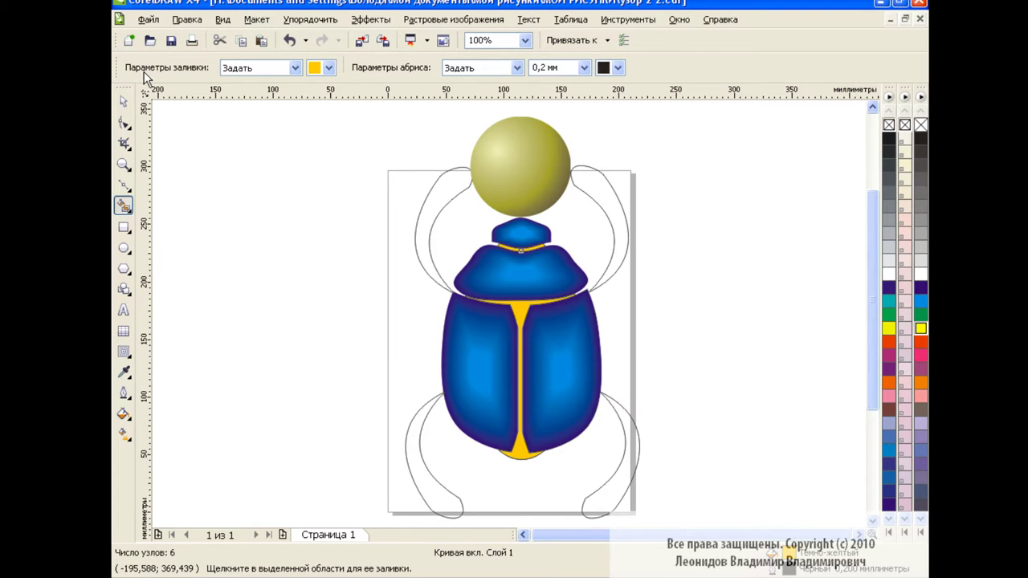
pyautogui.click(123, 101)
pyautogui.click(526, 41)
# At 400% zoom, give the yellow collar strip under the head an olive contour
pyautogui.click(508, 170)
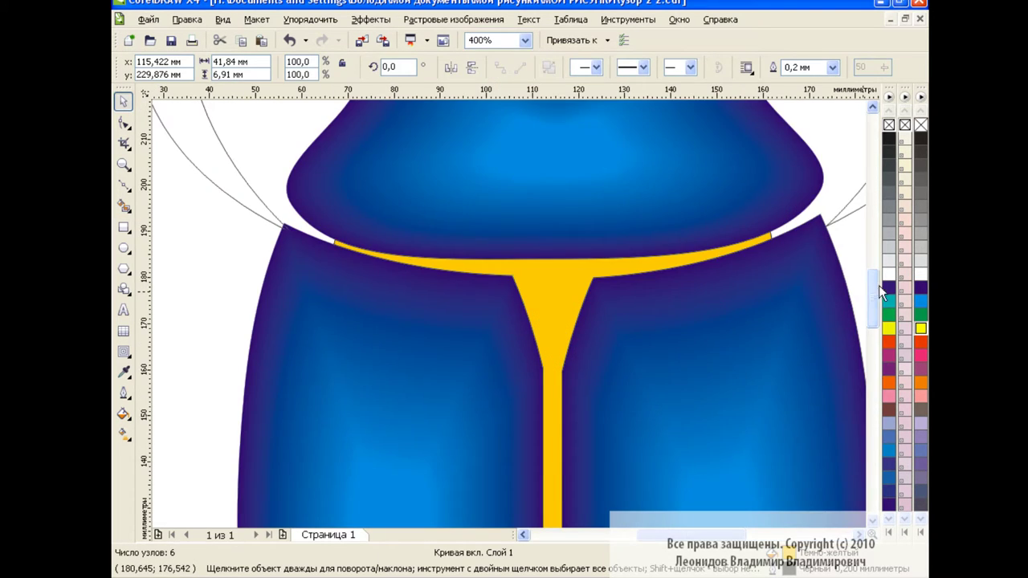
pyautogui.moveTo(871, 299); pyautogui.dragTo(870, 266)
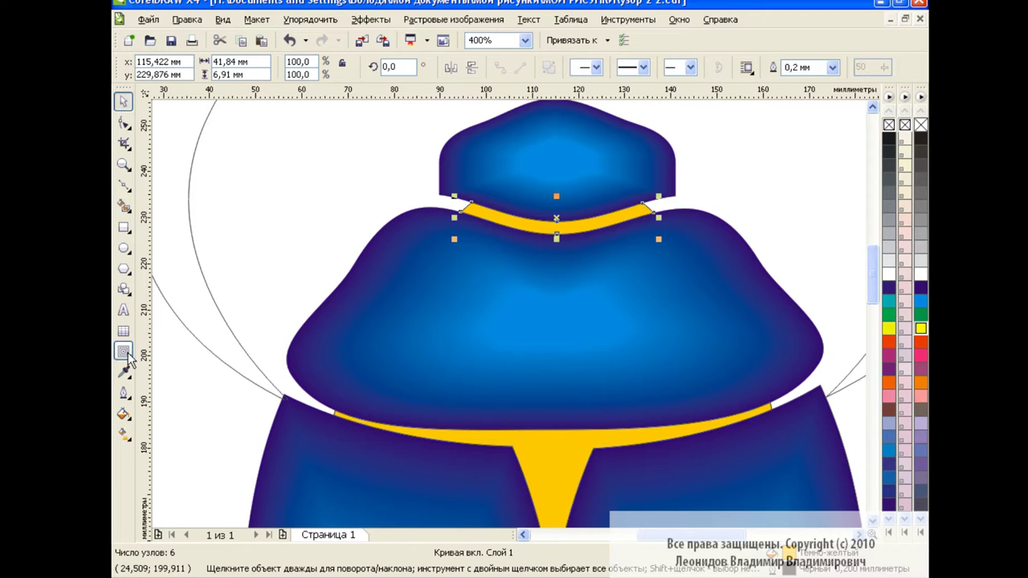
pyautogui.click(124, 353)
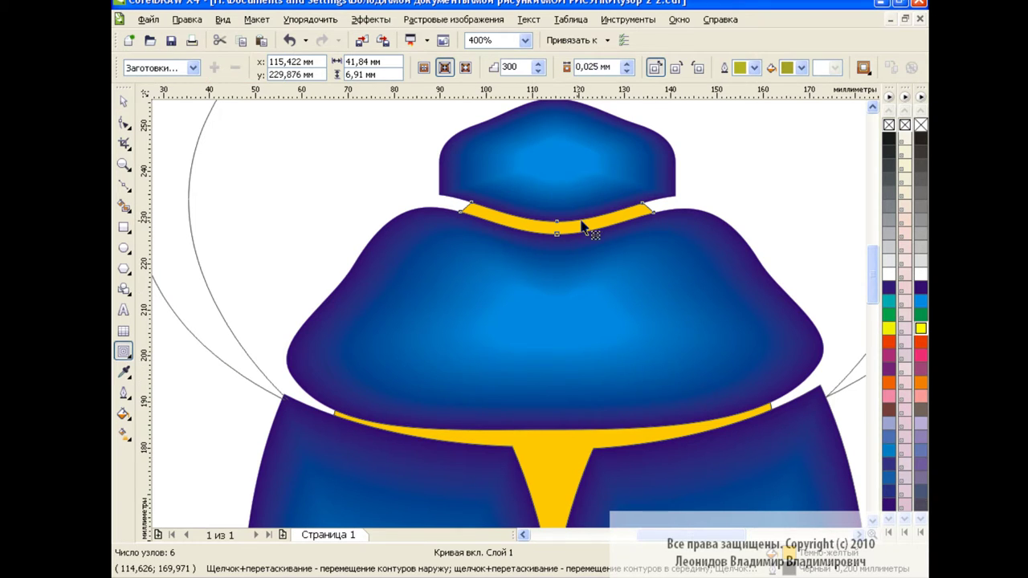
pyautogui.moveTo(558, 227); pyautogui.dragTo(578, 233)
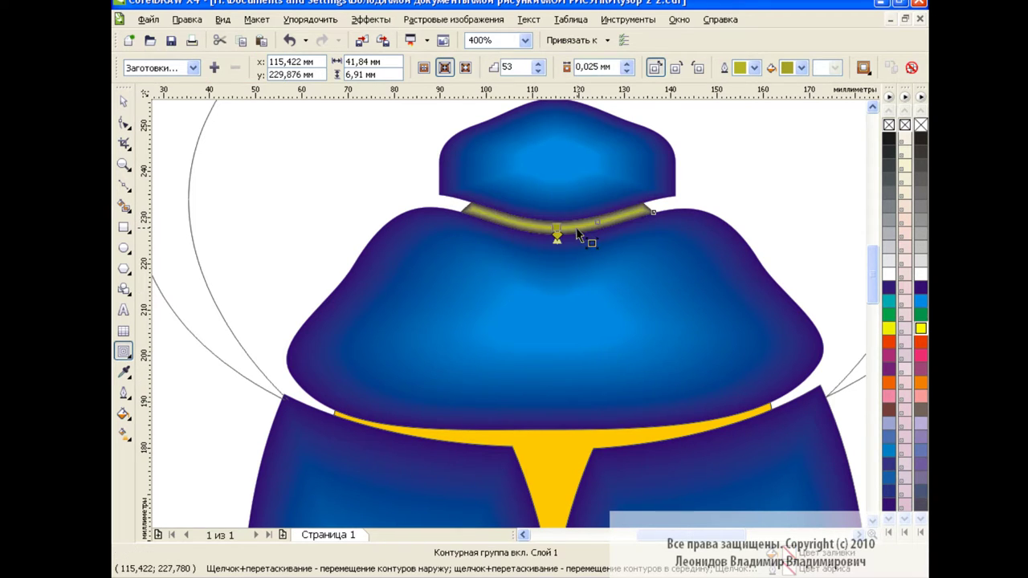
pyautogui.click(755, 67)
pyautogui.click(772, 203)
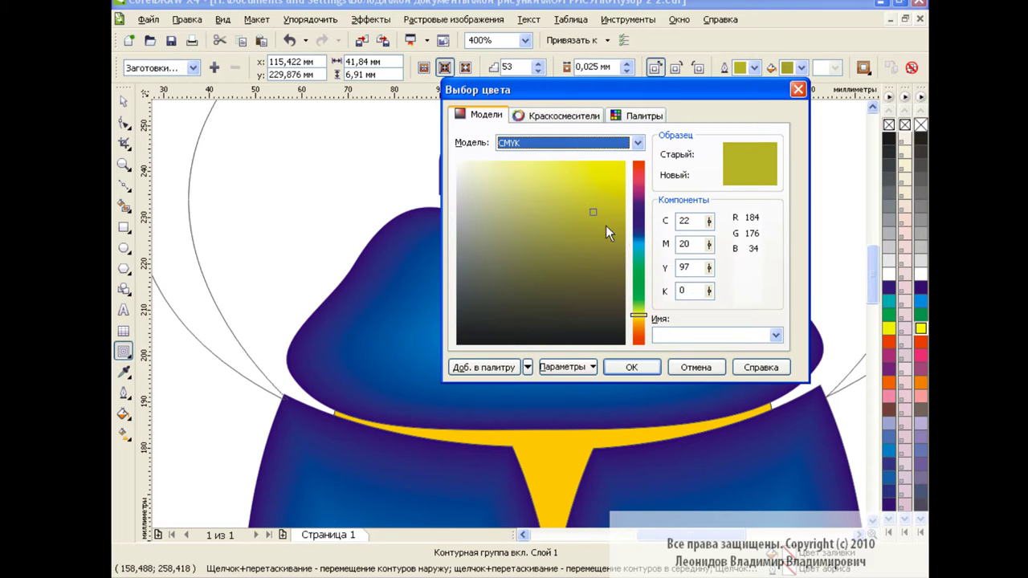
pyautogui.click(590, 223)
pyautogui.click(631, 367)
pyautogui.click(802, 68)
pyautogui.click(818, 205)
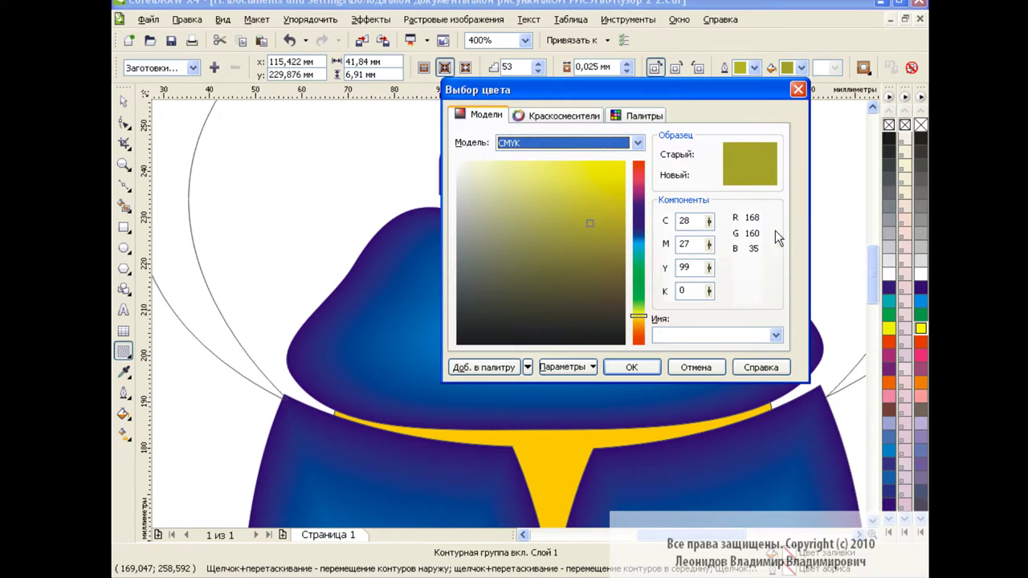
pyautogui.click(685, 368)
pyautogui.scroll(-2, 751, 281)
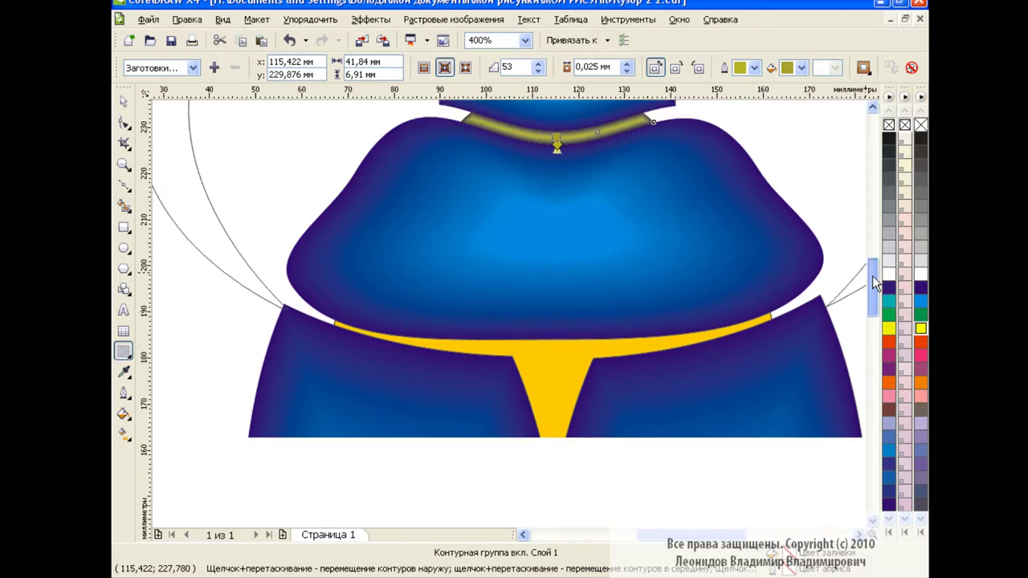
pyautogui.scroll(-1, 666, 317)
# Smart Fill the wing-cover gap yellow and add an inward contour to it
pyautogui.click(122, 206)
pyautogui.click(552, 313)
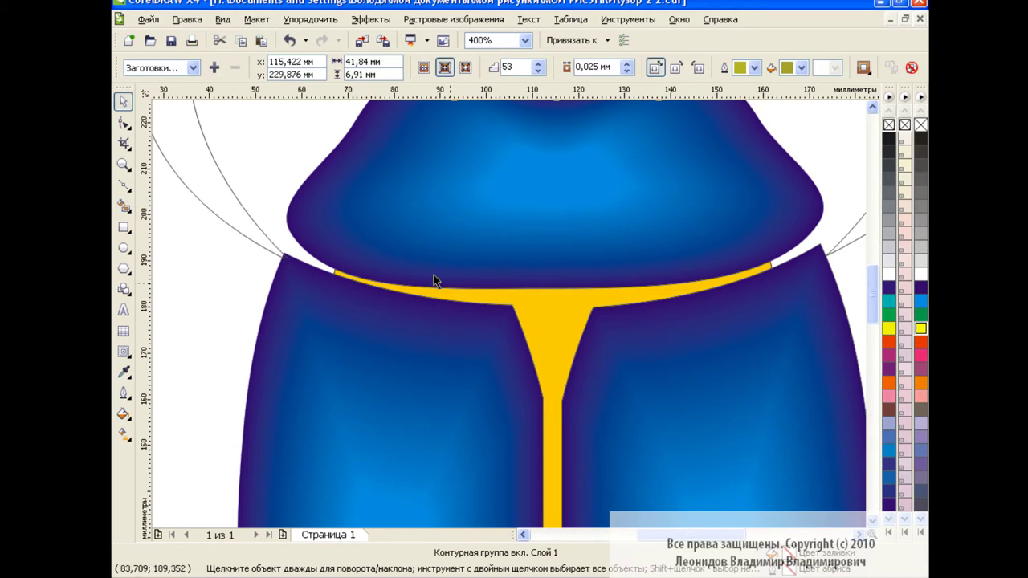
pyautogui.click(123, 351)
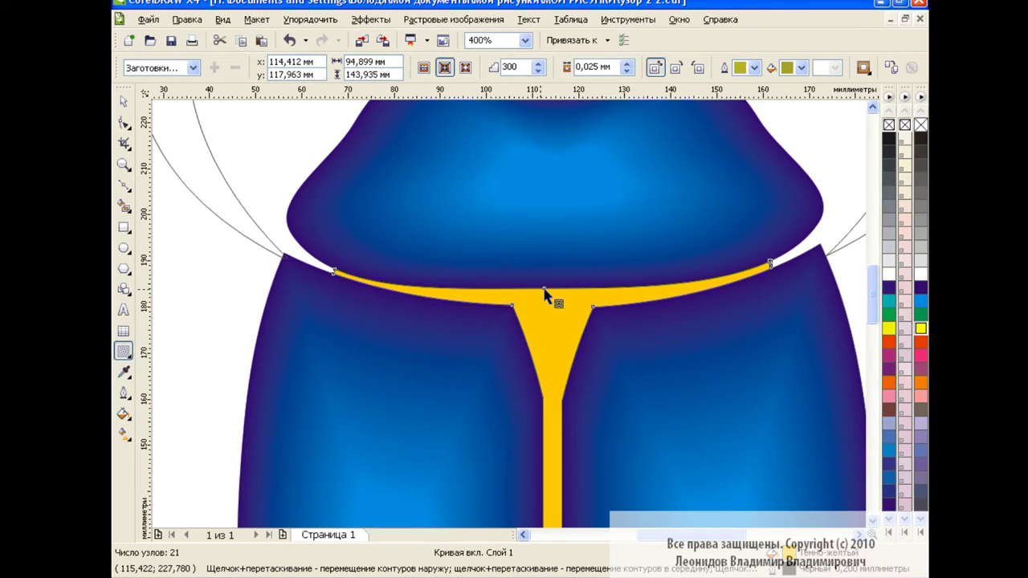
pyautogui.moveTo(544, 293)
pyautogui.mouseDown()
pyautogui.moveTo(552, 334)
pyautogui.moveTo(552, 316)
pyautogui.mouseUp()
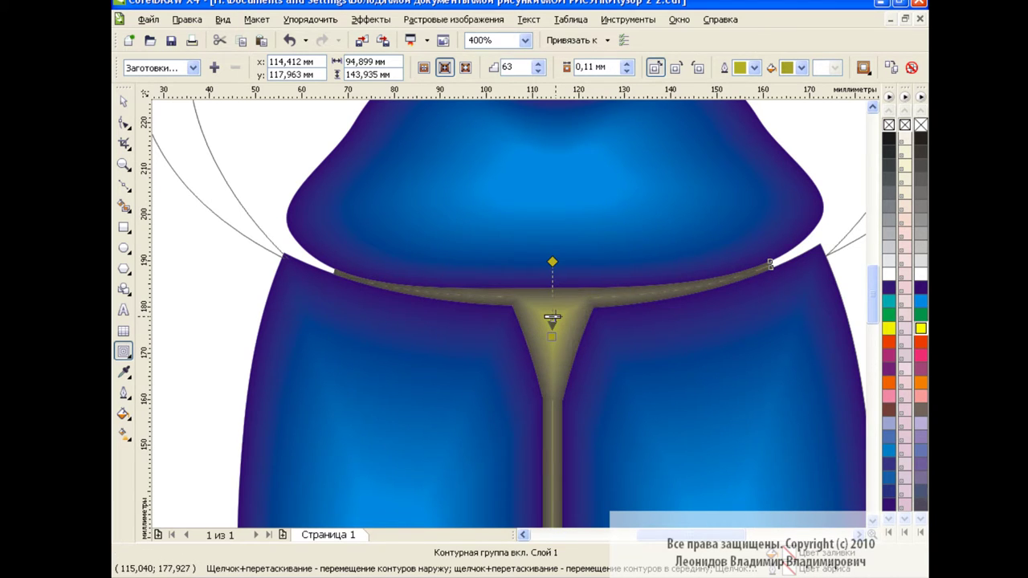
# Zoom back to 100% and remove the olive collar's outline
pyautogui.click(526, 41)
pyautogui.click(518, 153)
pyautogui.click(122, 101)
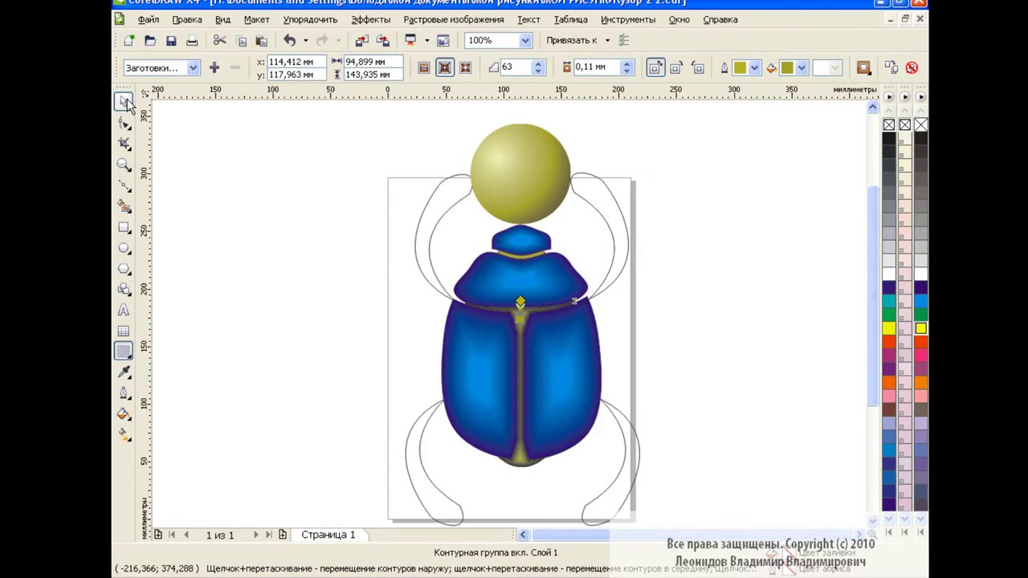
pyautogui.click(319, 347)
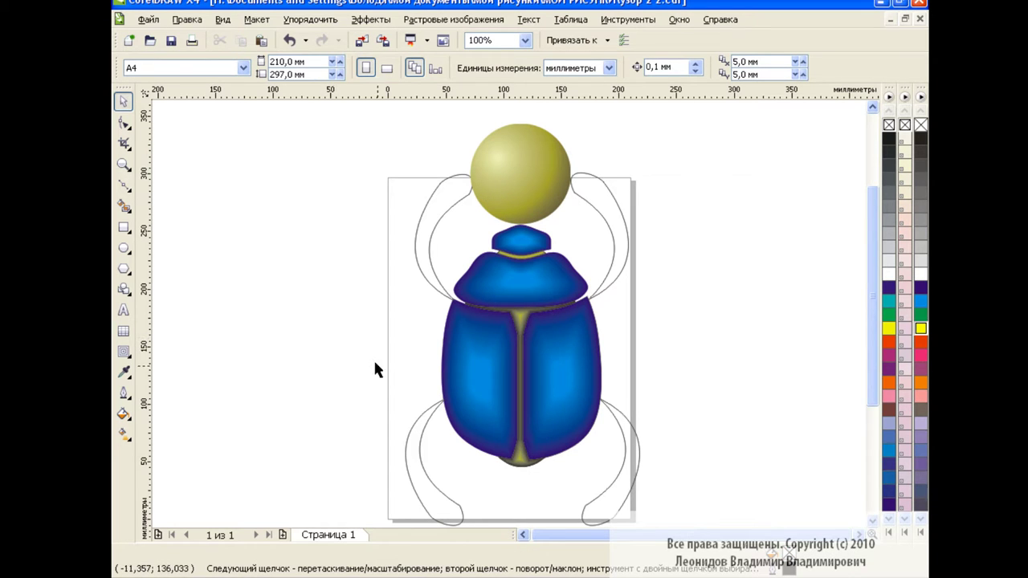
pyautogui.click(520, 310)
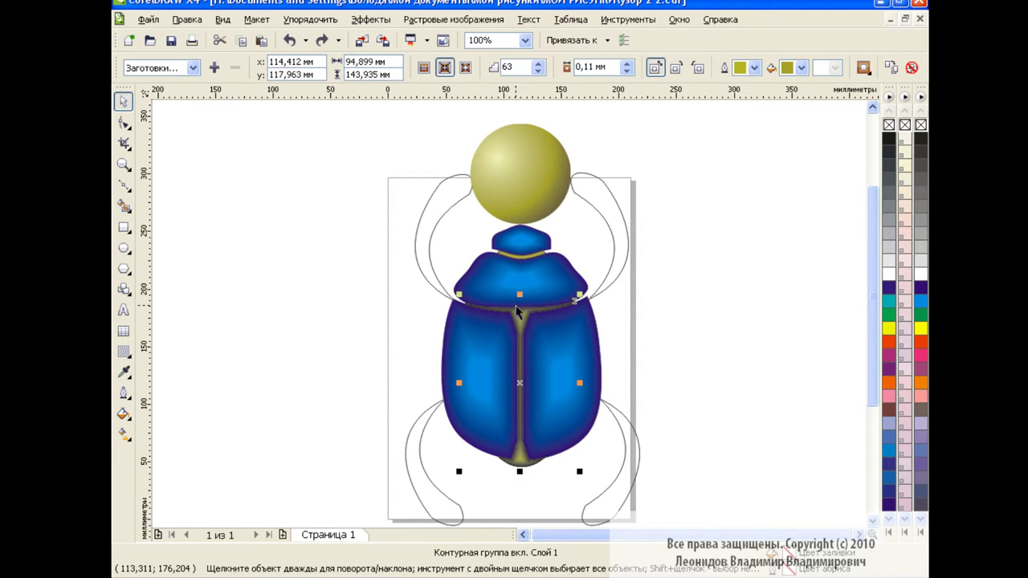
pyautogui.click(536, 253)
pyautogui.click(655, 296)
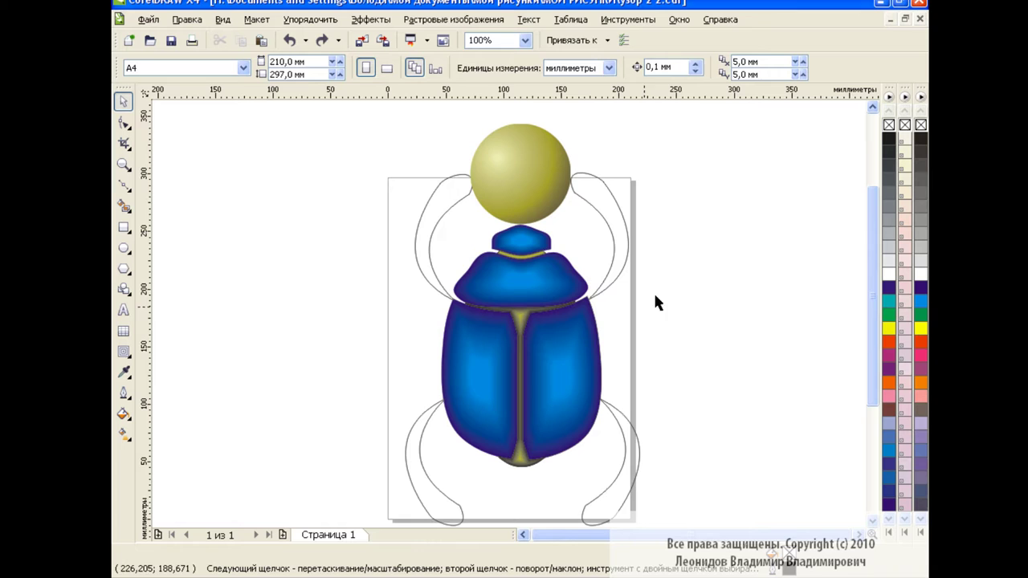
pyautogui.click(544, 254)
pyautogui.click(922, 125)
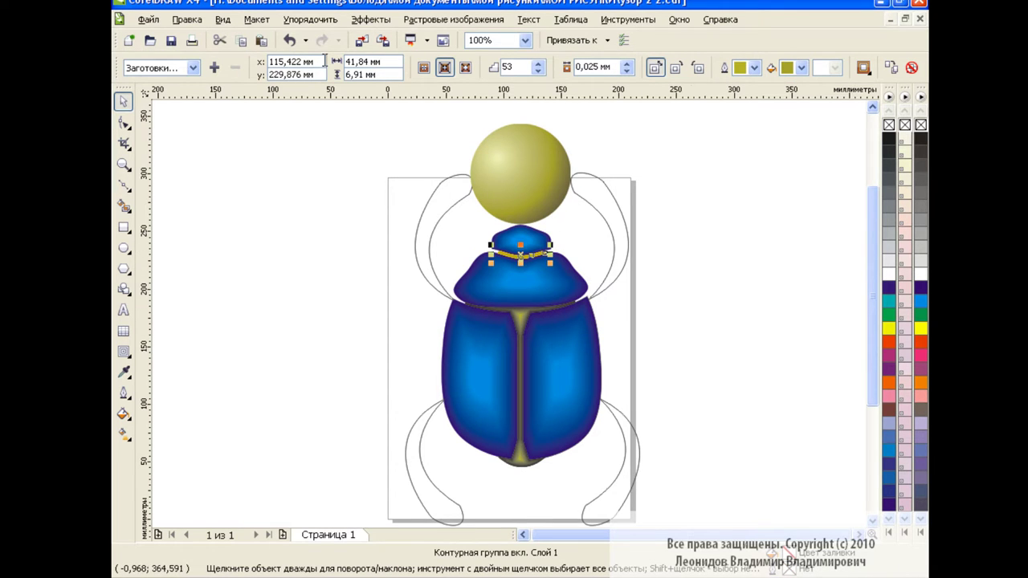
pyautogui.click(338, 282)
pyautogui.moveTo(873, 227); pyautogui.dragTo(873, 233)
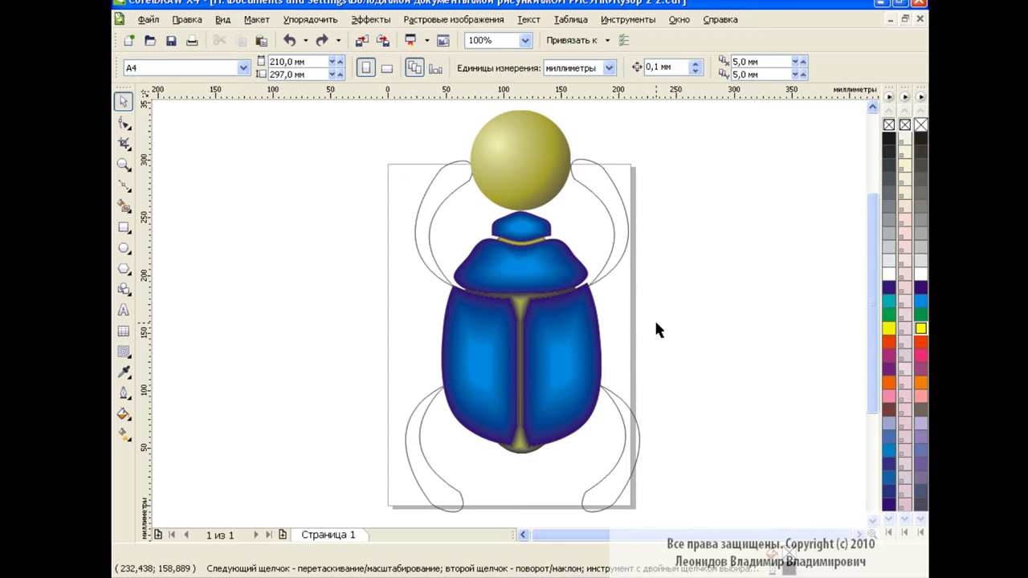
# Select all four leg outlines and fill them yellow from the palette
pyautogui.click(575, 181)
pyautogui.keyDown('shift'); pyautogui.click(445, 191); pyautogui.keyUp('shift')
pyautogui.keyDown('shift'); pyautogui.click(424, 457); pyautogui.keyUp('shift')
pyautogui.keyDown('shift'); pyautogui.click(637, 465); pyautogui.keyUp('shift')
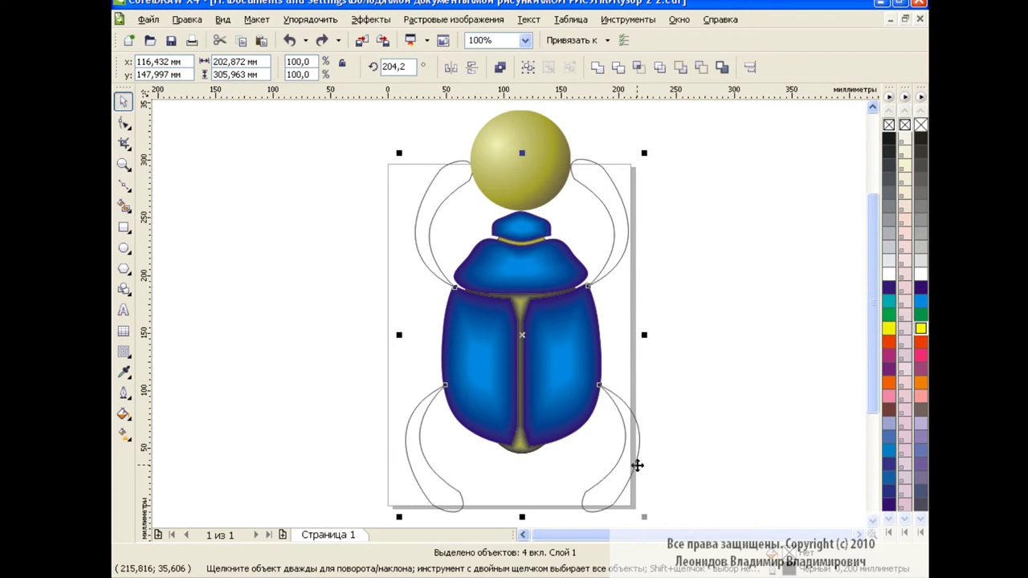
pyautogui.click(922, 331)
# Add an outward contour to the upper-left leg with the Contour tool
pyautogui.click(661, 305)
pyautogui.click(624, 226)
pyautogui.click(299, 288)
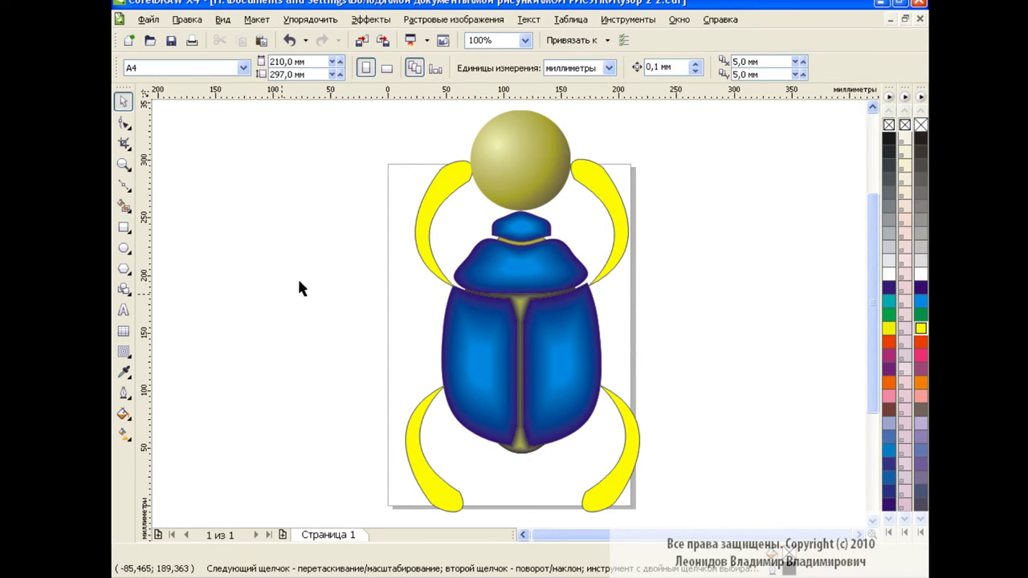
pyautogui.click(123, 351)
pyautogui.moveTo(458, 179); pyautogui.dragTo(447, 158)
# Copy the contour effect from the upper-left leg onto the upper-right leg
pyautogui.press('space')
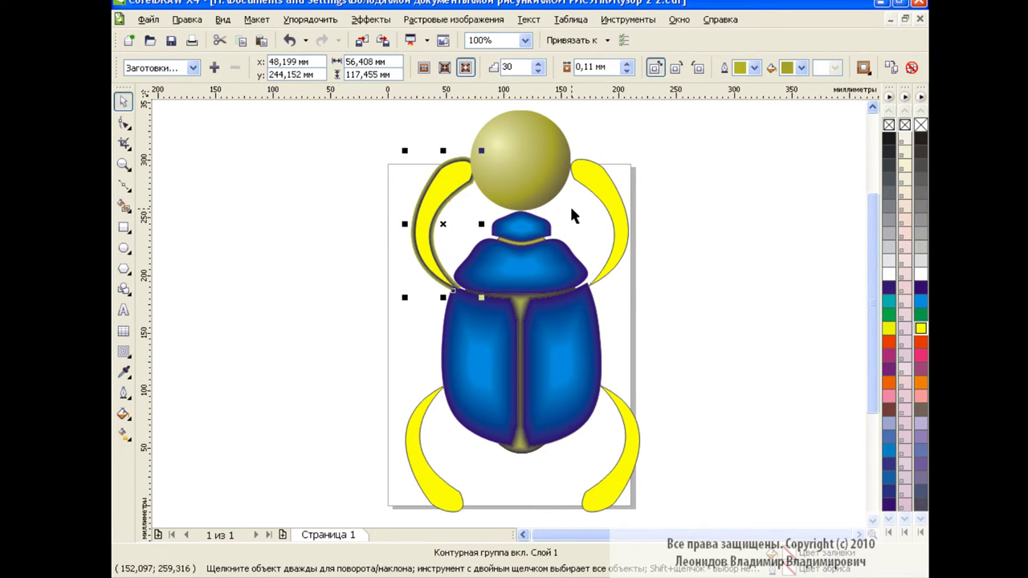
pyautogui.click(614, 181)
pyautogui.click(355, 21)
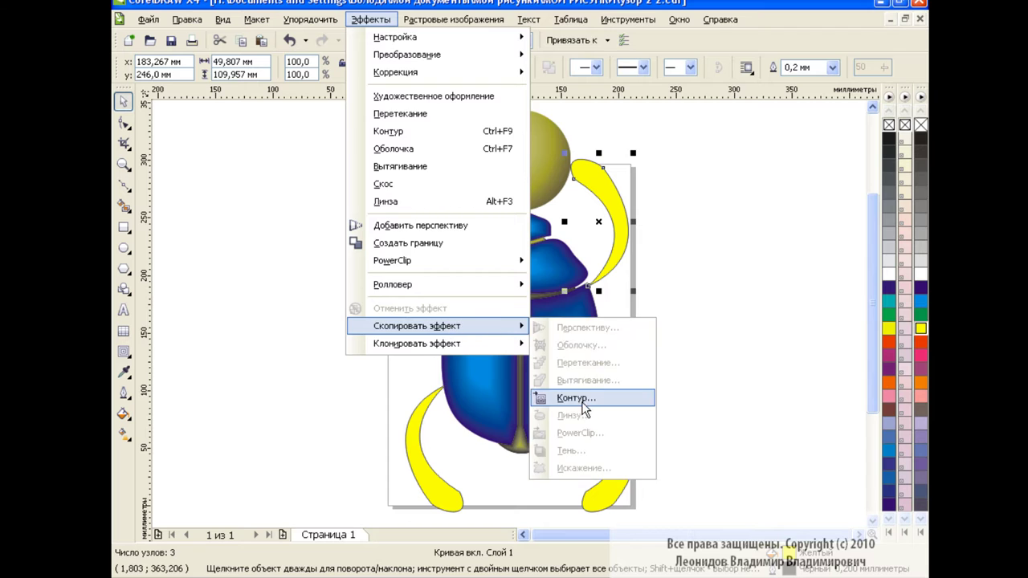
pyautogui.click(659, 394)
pyautogui.click(450, 168)
pyautogui.click(551, 317)
pyautogui.click(371, 19)
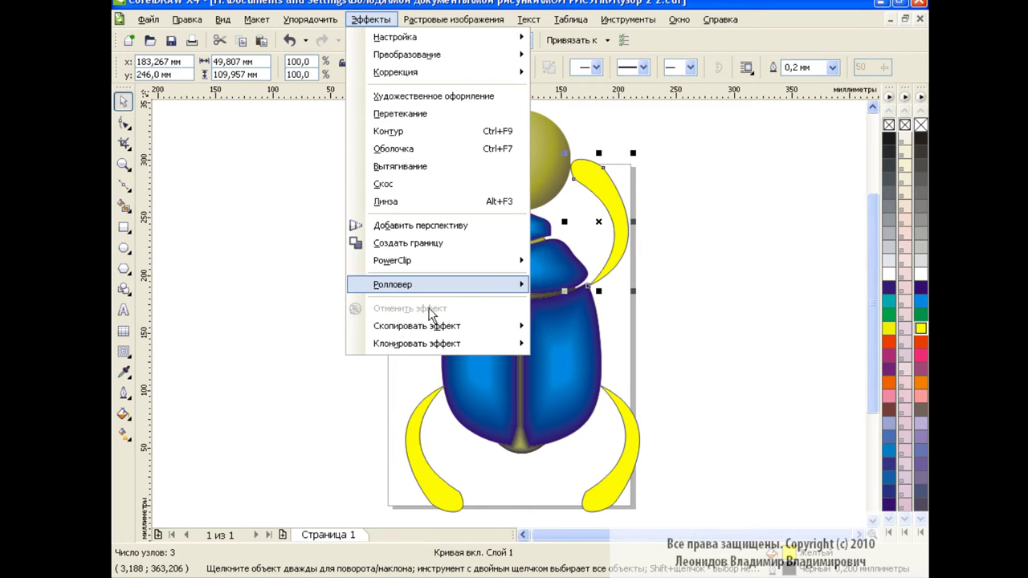
pyautogui.click(635, 396)
pyautogui.click(457, 160)
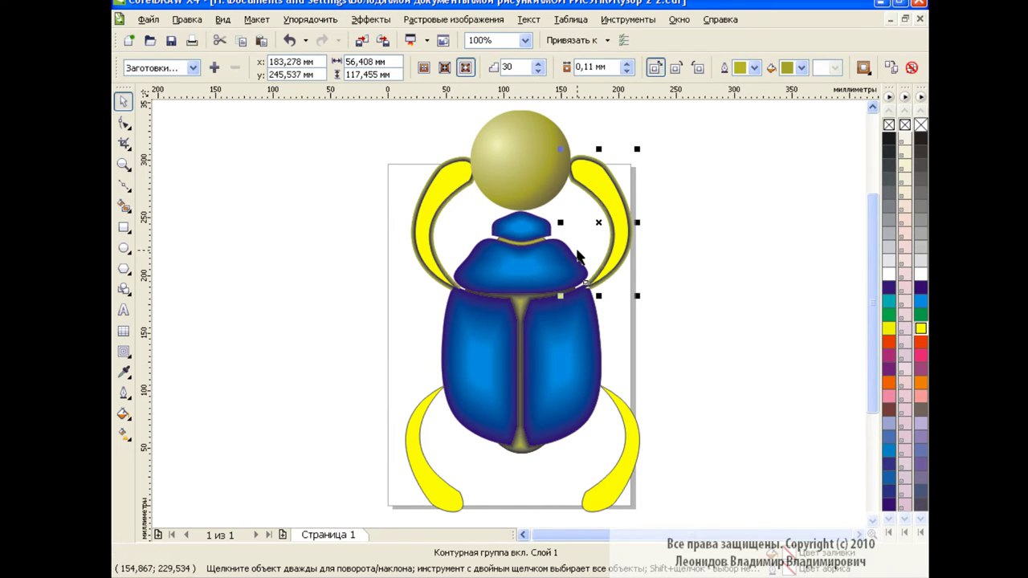
# Copy the contour effect onto the lower-left leg
pyautogui.click(418, 458)
pyautogui.click(372, 19)
pyautogui.moveTo(417, 326)
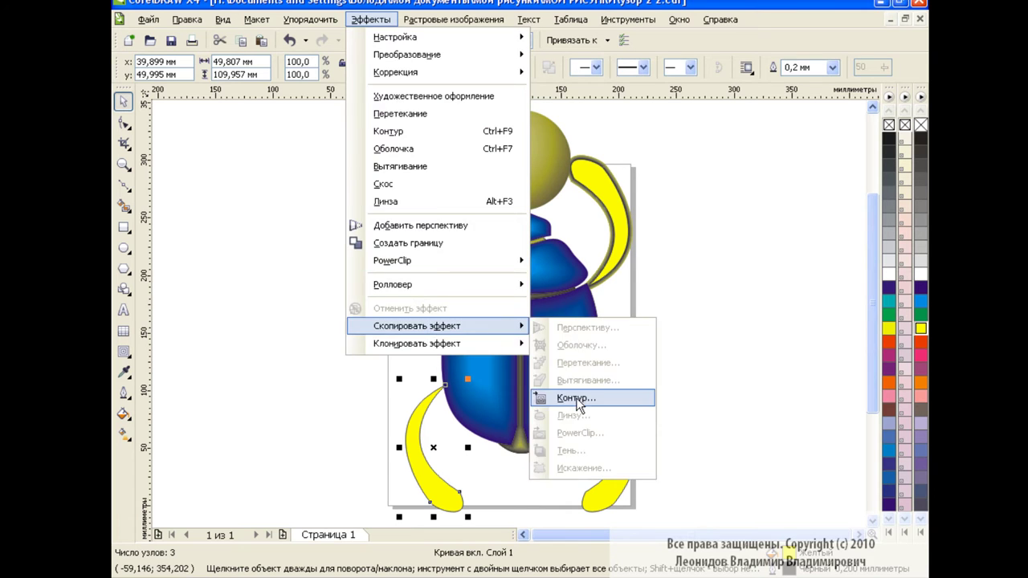
pyautogui.click(575, 395)
pyautogui.click(432, 272)
pyautogui.click(535, 318)
pyautogui.click(371, 19)
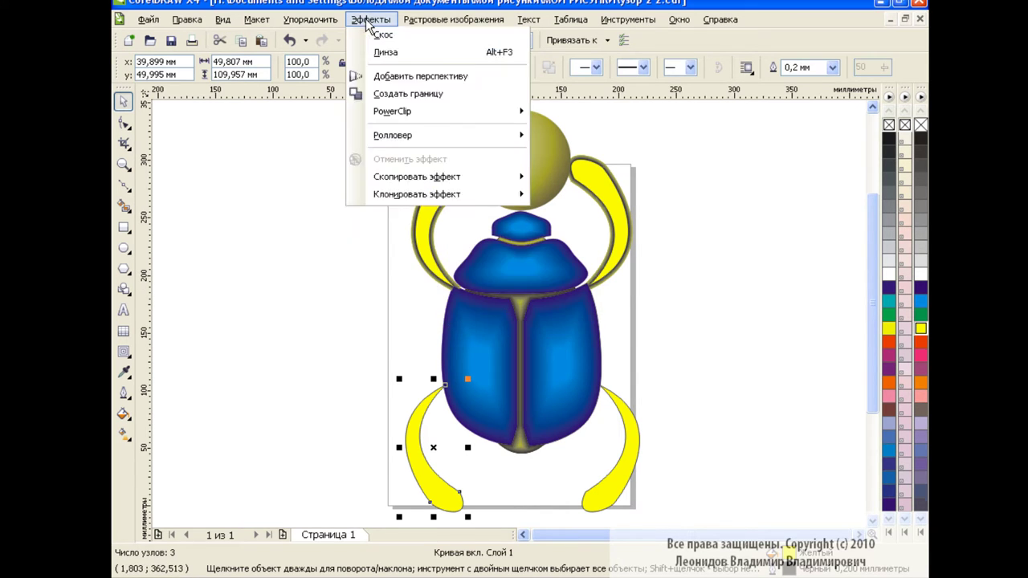
pyautogui.click(586, 395)
pyautogui.click(403, 213)
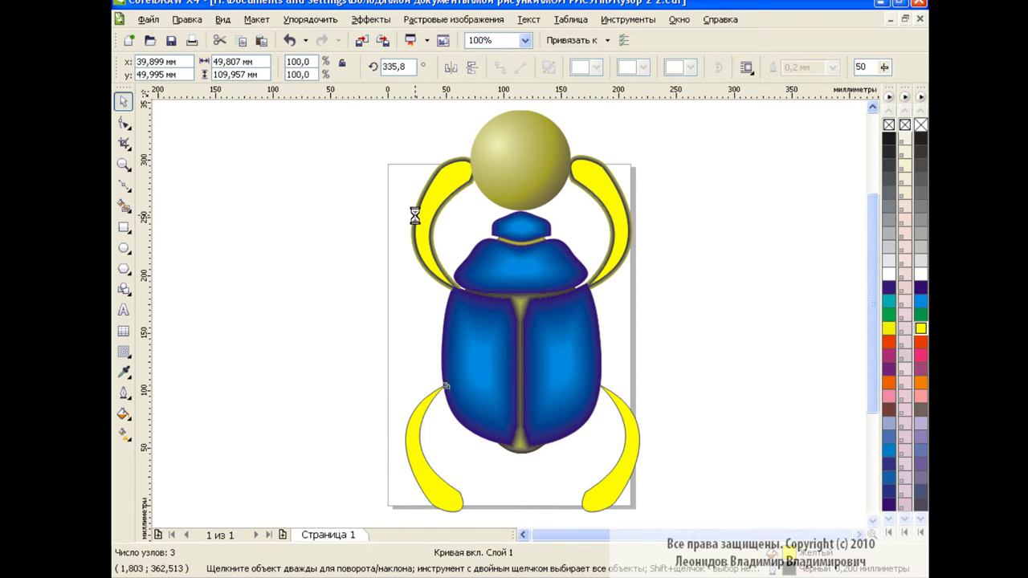
# Copy the contour onto the lower-right leg at 200% zoom, then return to 100%
pyautogui.click(625, 434)
pyautogui.click(371, 19)
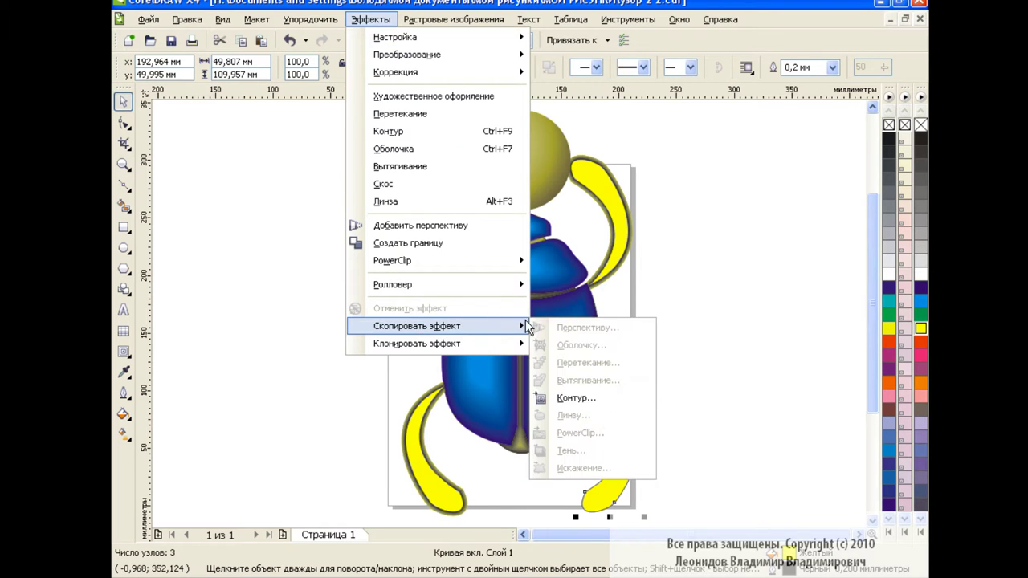
pyautogui.click(618, 398)
pyautogui.click(583, 217)
pyautogui.click(572, 312)
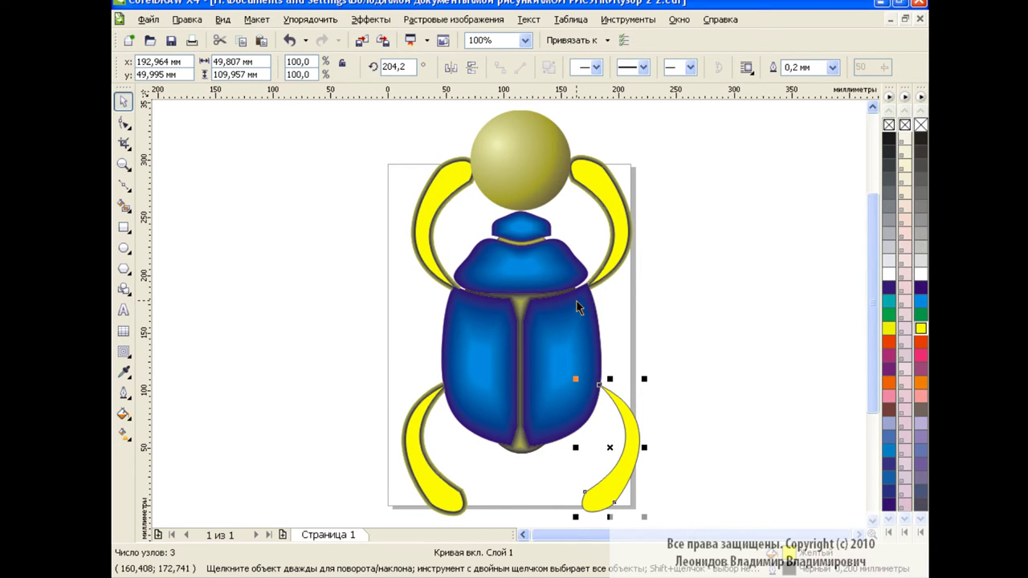
pyautogui.click(526, 41)
pyautogui.click(490, 156)
pyautogui.click(371, 20)
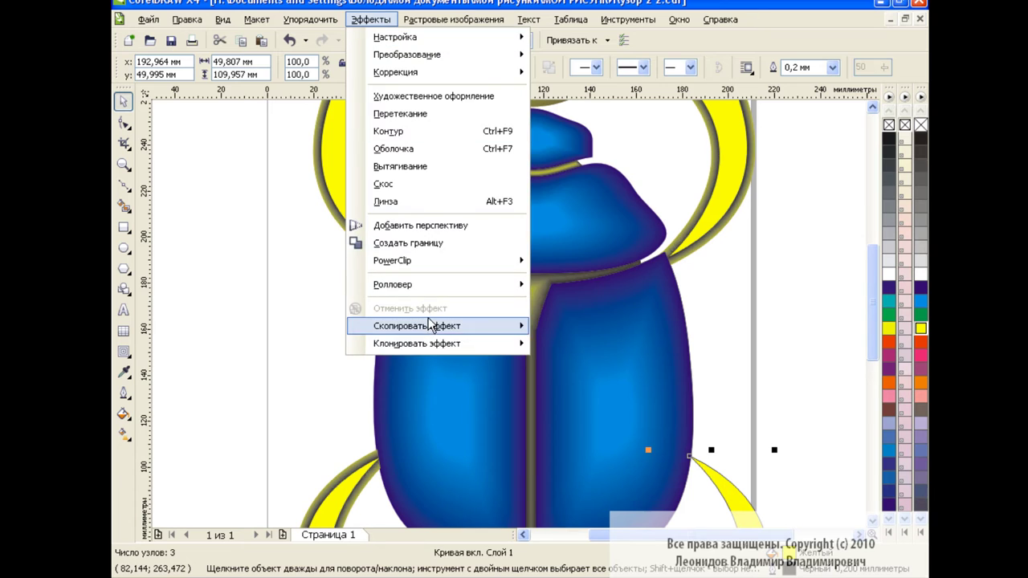
pyautogui.click(647, 393)
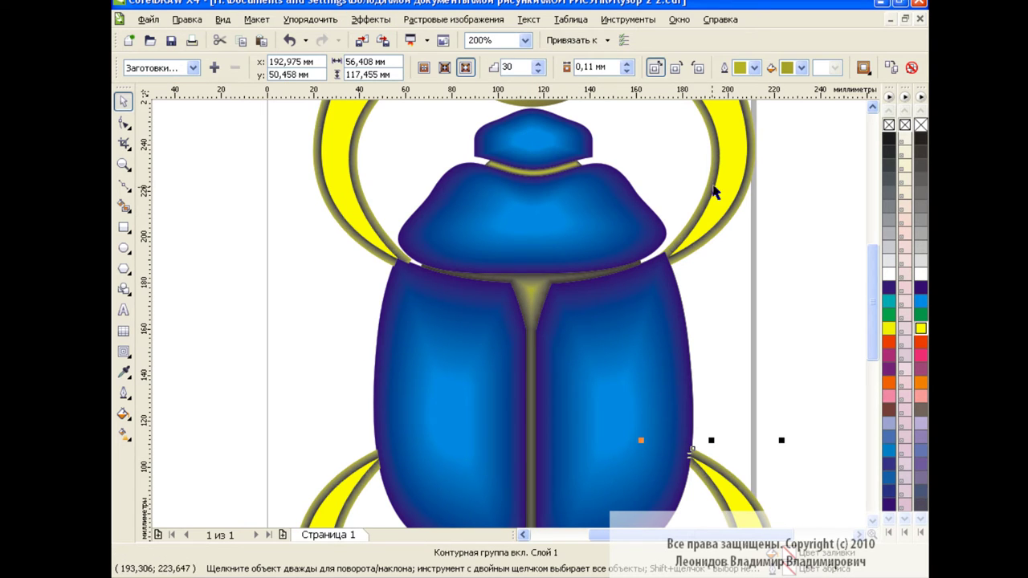
pyautogui.click(526, 41)
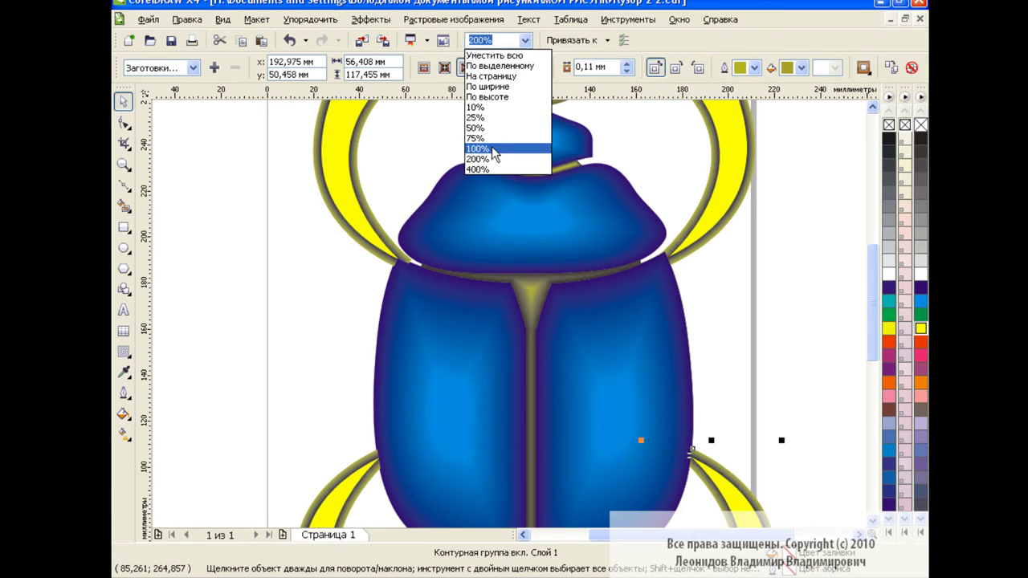
pyautogui.click(490, 146)
pyautogui.moveTo(345, 104)
pyautogui.mouseDown()
pyautogui.moveTo(700, 478)
pyautogui.moveTo(577, 318)
pyautogui.mouseUp()
# Group the scarab, move it left, and drag a copy beside it
pyautogui.hotkey('ctrl', 'g')
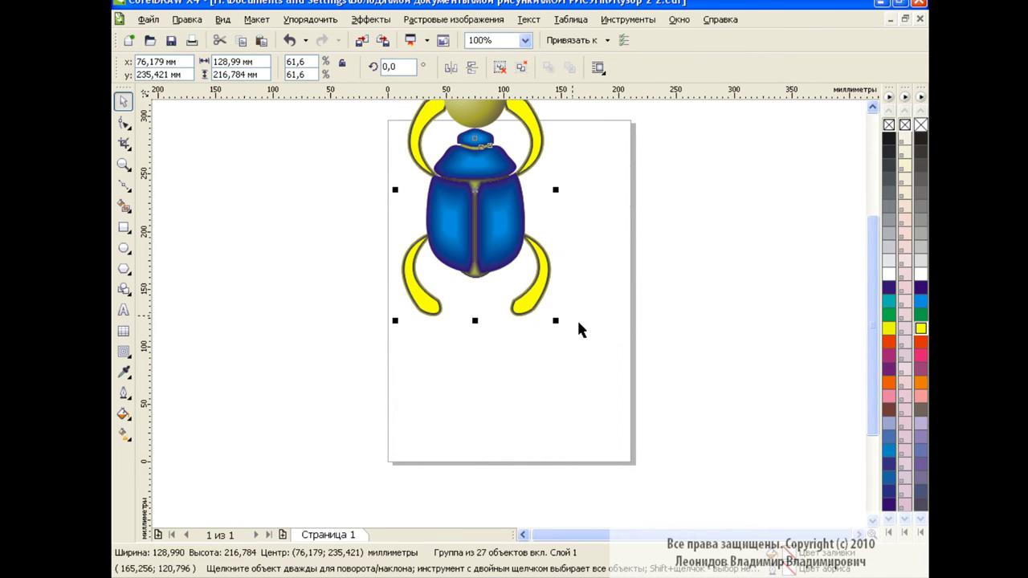
pyautogui.moveTo(473, 190); pyautogui.dragTo(341, 271)
pyautogui.click(545, 294)
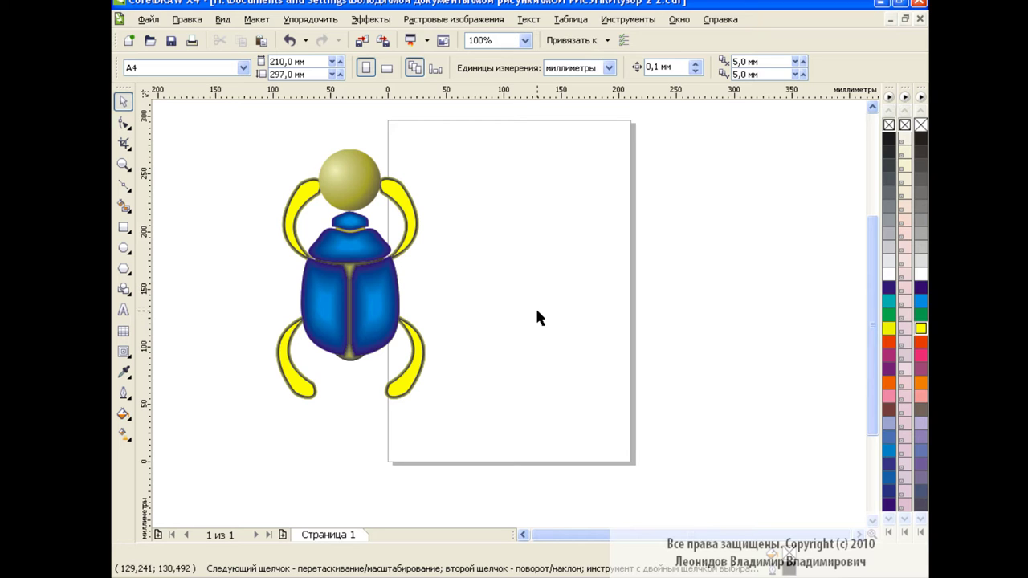
pyautogui.click(346, 270)
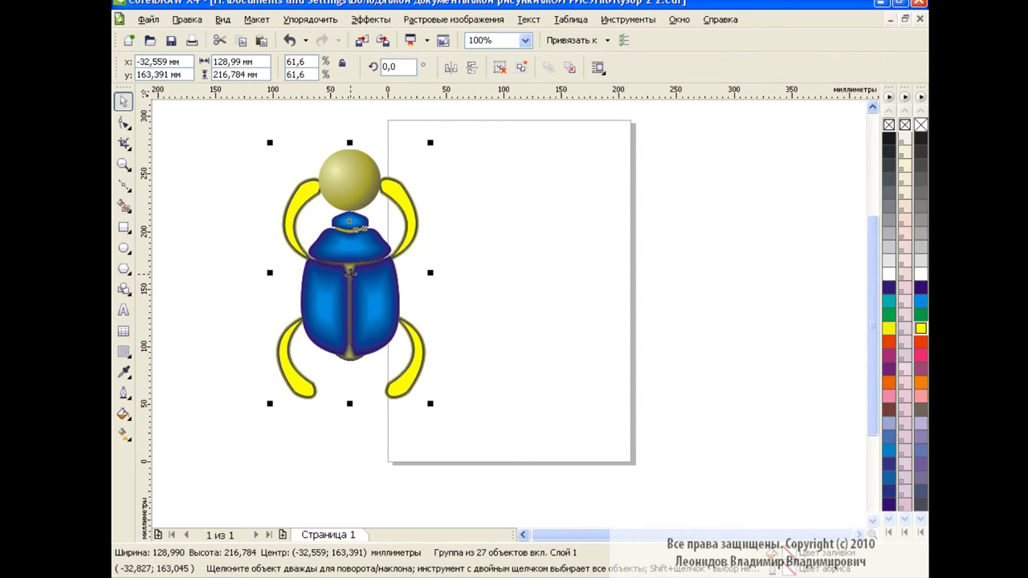
pyautogui.moveTo(349, 279); pyautogui.dragTo(514, 284)
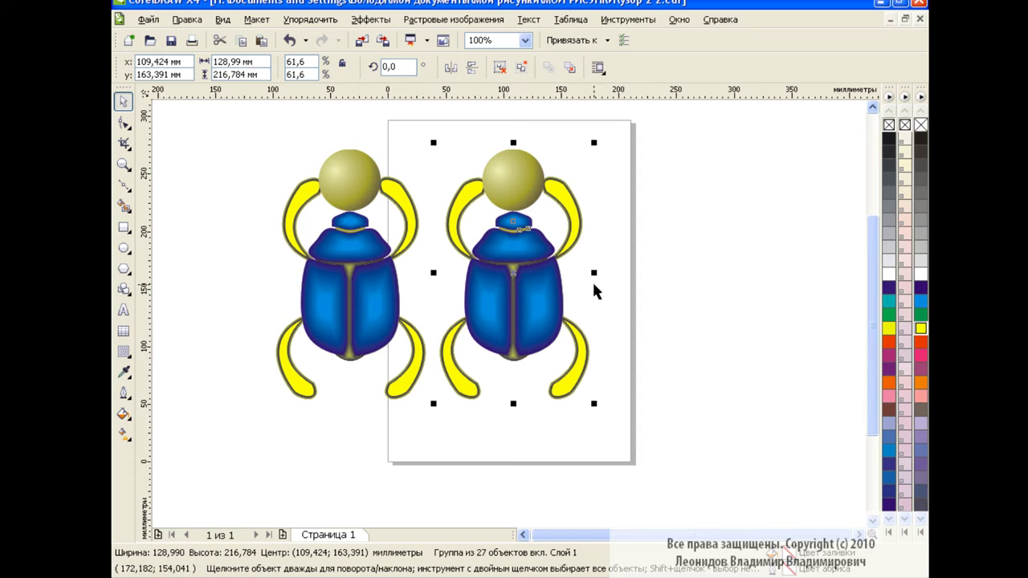
# Duplicate the pair to make four scarabs, then shrink the row to fit the page
pyautogui.moveTo(228, 131); pyautogui.dragTo(649, 412)
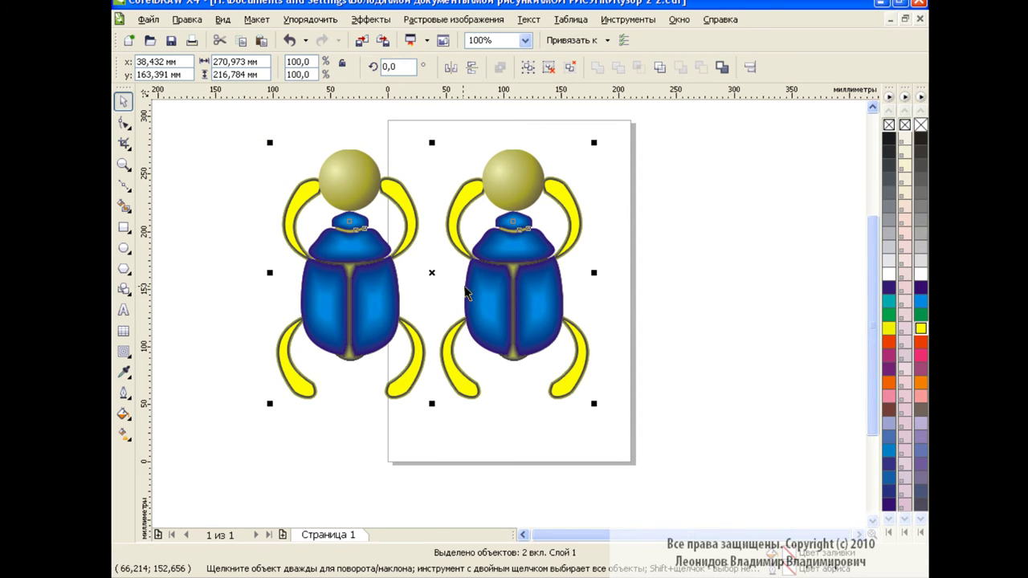
pyautogui.moveTo(466, 294); pyautogui.dragTo(786, 293)
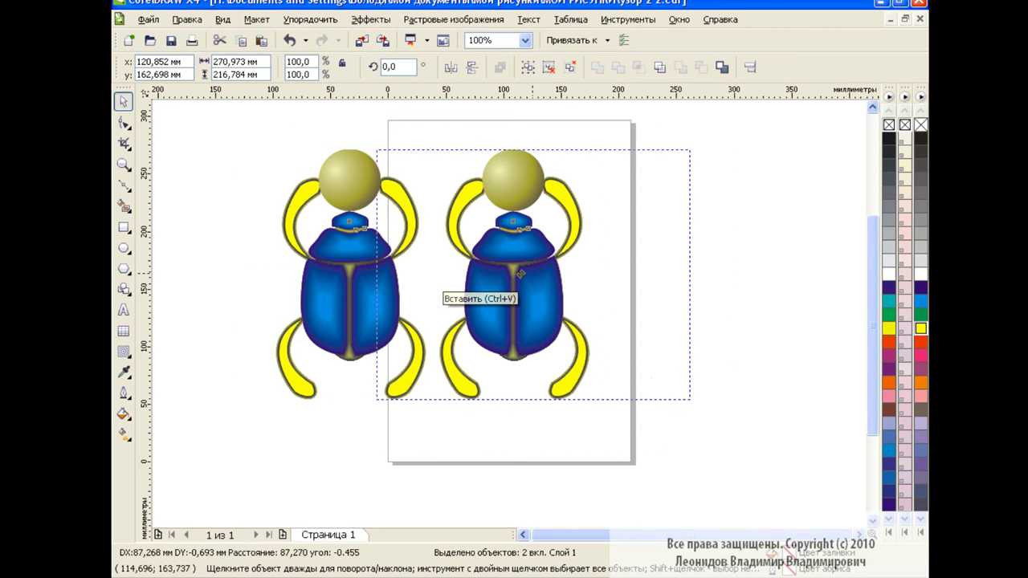
pyautogui.click(643, 536)
pyautogui.moveTo(160, 117); pyautogui.dragTo(820, 437)
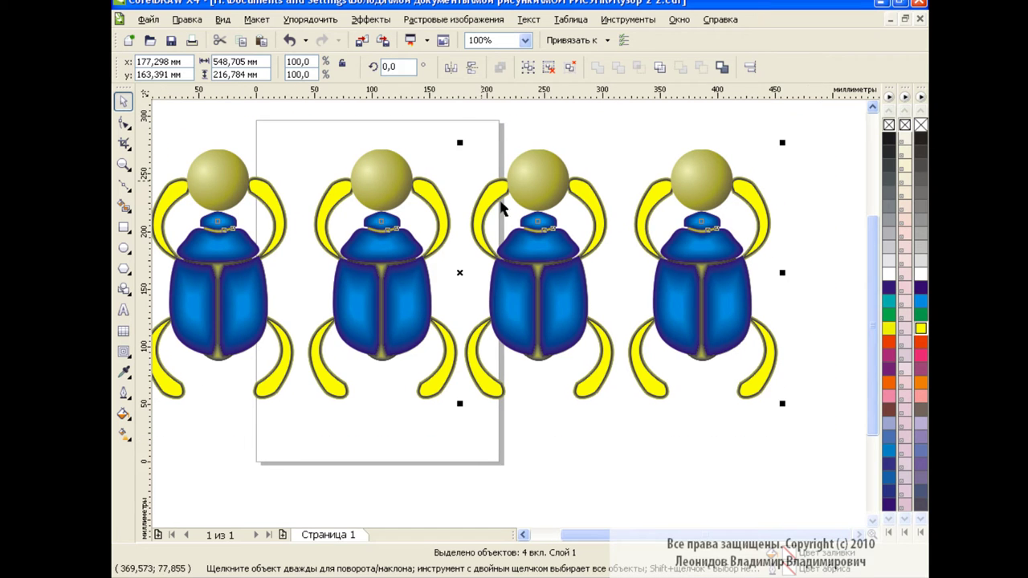
pyautogui.moveTo(782, 403); pyautogui.dragTo(575, 323)
pyautogui.press('Escape')
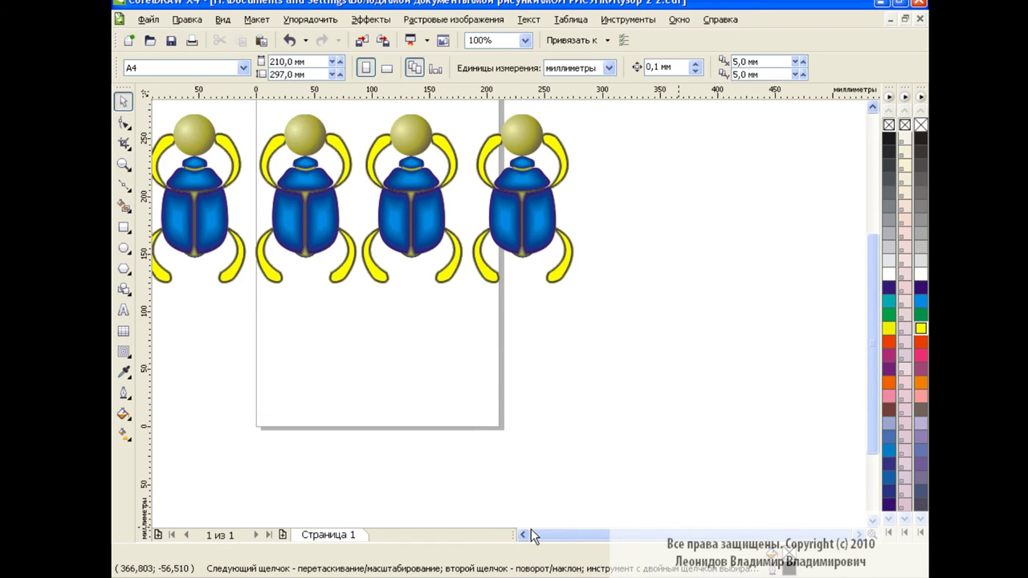
pyautogui.moveTo(873, 378); pyautogui.dragTo(874, 350)
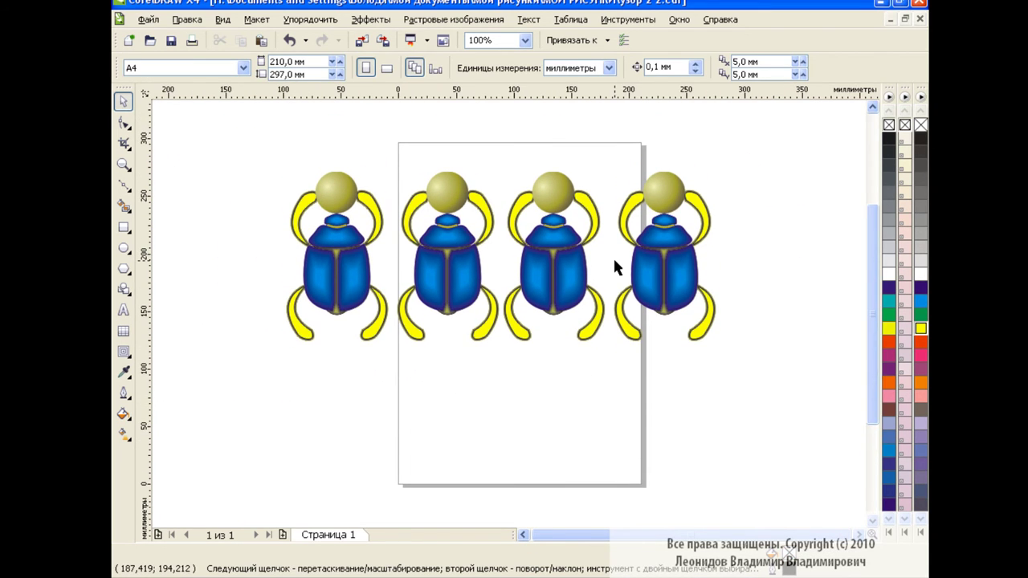
# Move the row of four scarabs up to the top of the page
pyautogui.moveTo(265, 152); pyautogui.dragTo(740, 368)
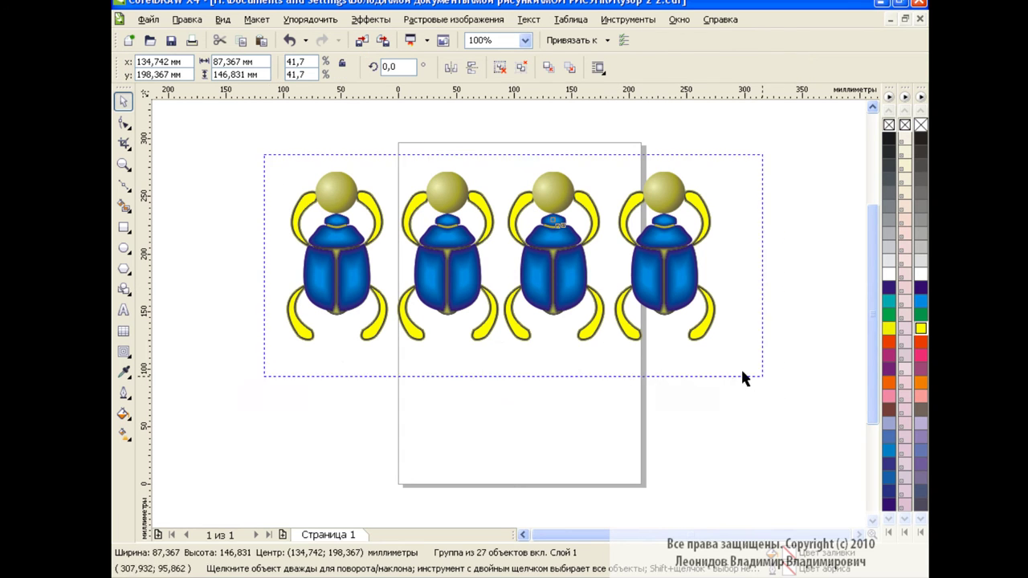
pyautogui.moveTo(512, 376); pyautogui.dragTo(525, 338)
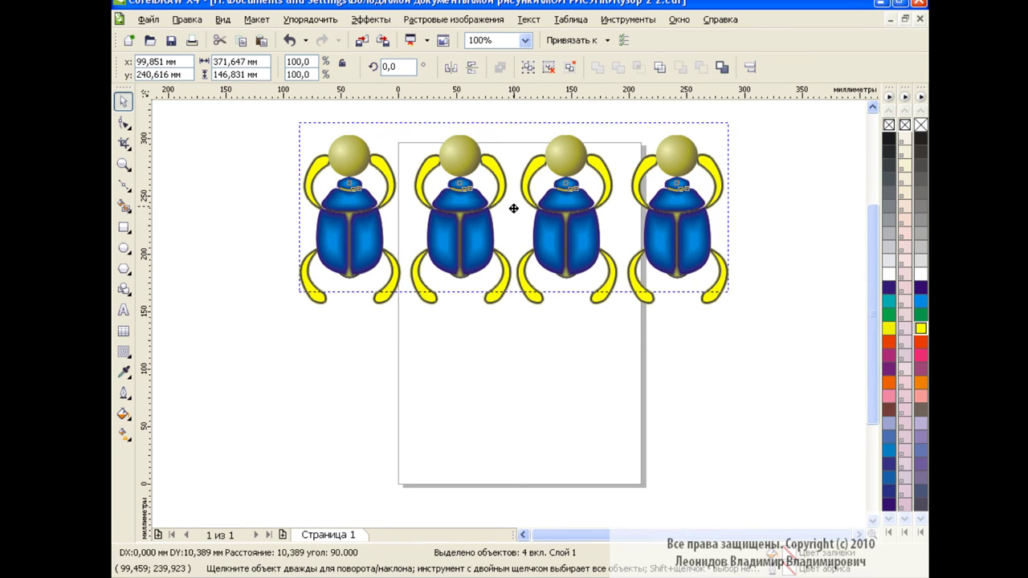
pyautogui.moveTo(513, 219); pyautogui.dragTo(512, 194)
pyautogui.click(567, 344)
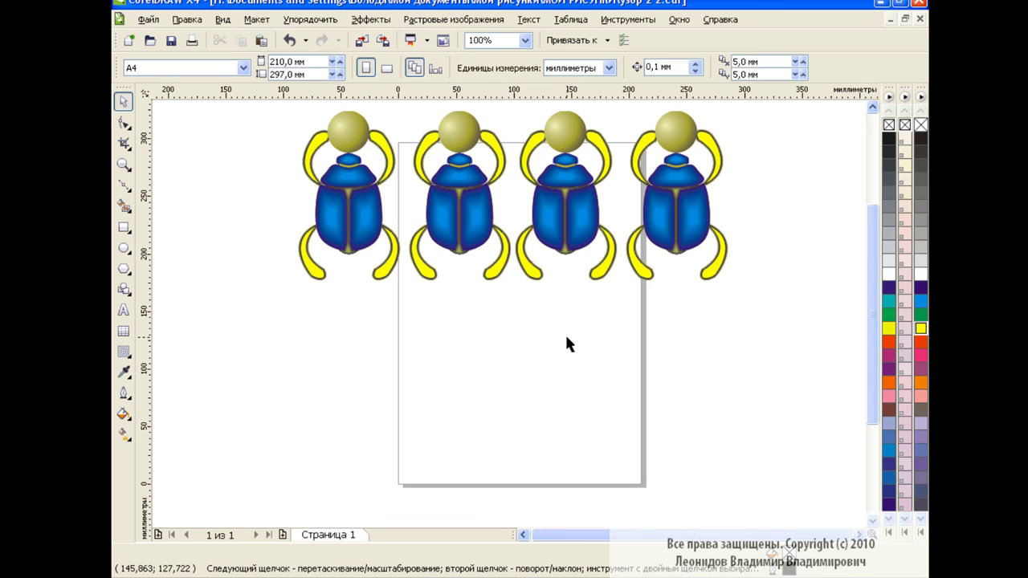
# Copy the third scarab and flip the pasted copy upside down below the row
pyautogui.click(566, 209)
pyautogui.click(261, 41)
pyautogui.click(472, 68)
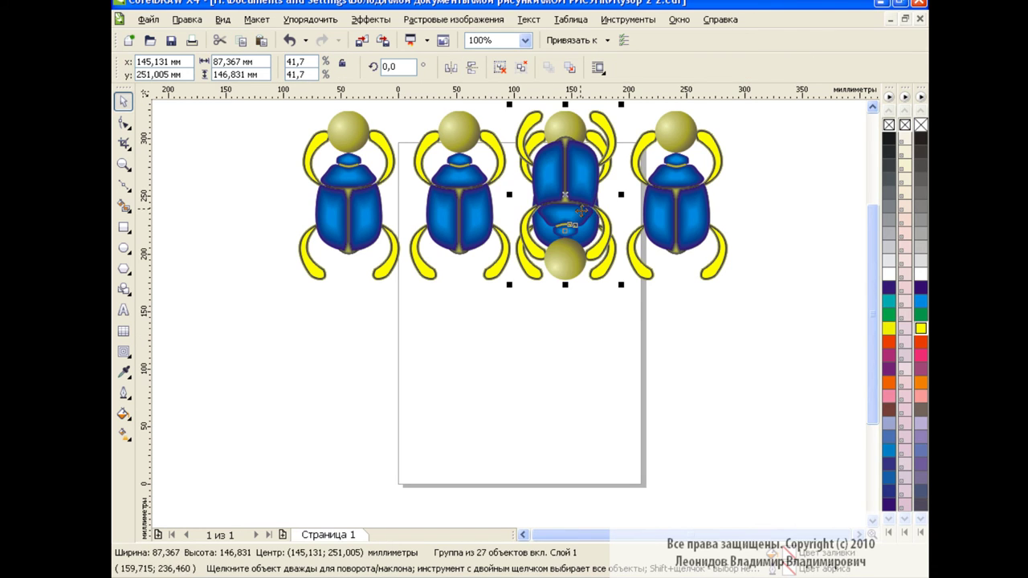
pyautogui.moveTo(565, 195)
pyautogui.mouseDown()
pyautogui.moveTo(522, 344)
pyautogui.moveTo(511, 343)
pyautogui.mouseUp()
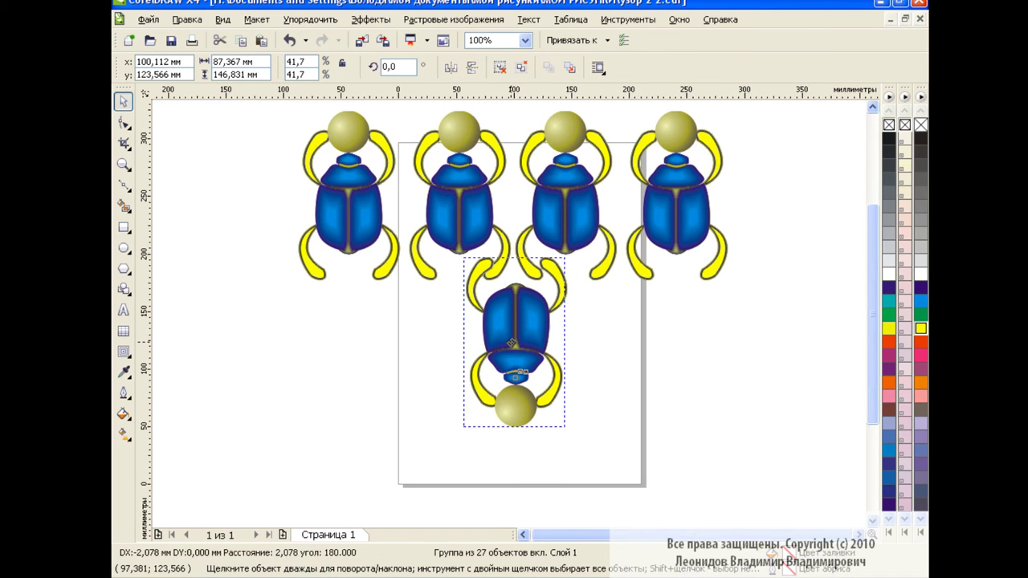
pyautogui.click(261, 40)
pyautogui.moveTo(518, 337)
pyautogui.mouseDown()
pyautogui.moveTo(408, 336)
pyautogui.moveTo(406, 320)
pyautogui.moveTo(401, 341)
pyautogui.mouseUp()
pyautogui.hotkey('ctrl', 'z')
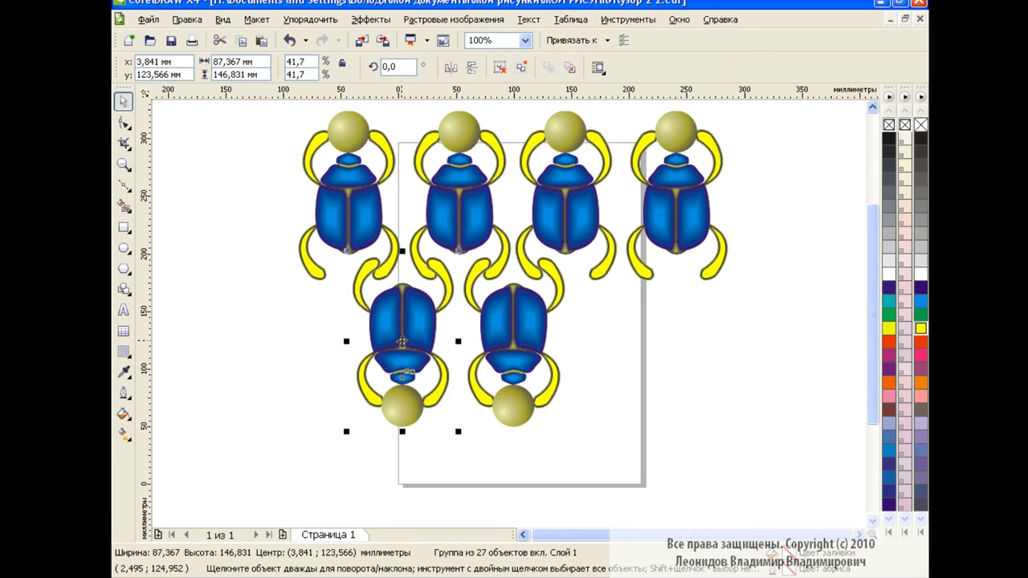
# Duplicate the inverted scarab to the right to complete the second row
pyautogui.click(631, 344)
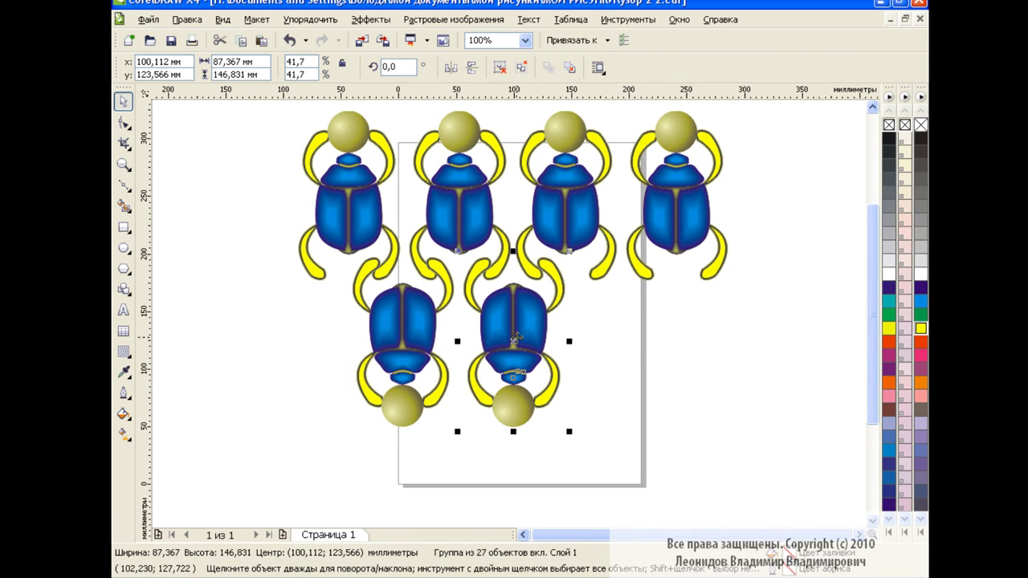
pyautogui.moveTo(514, 341); pyautogui.dragTo(620, 341)
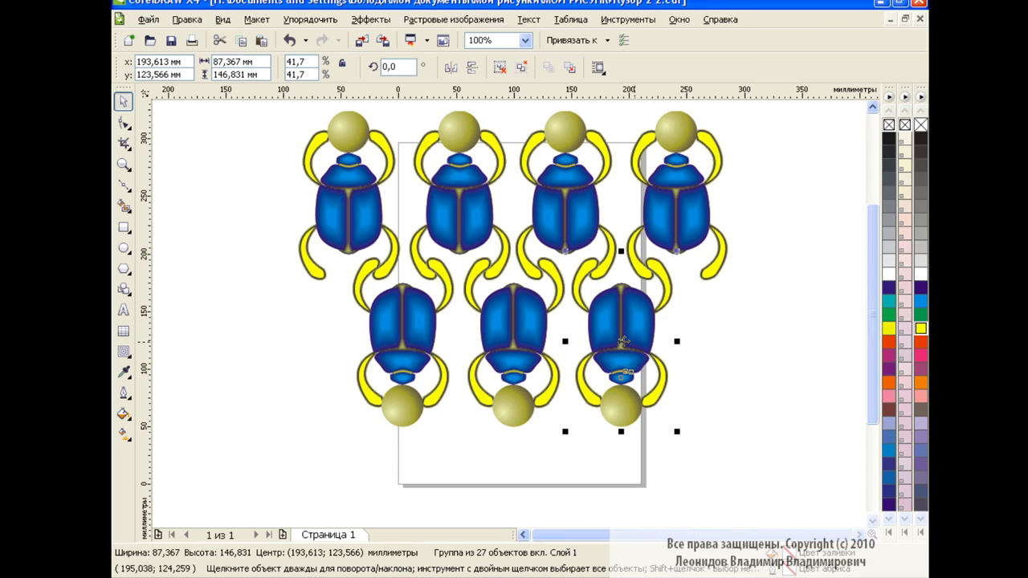
pyautogui.click(853, 340)
pyautogui.scroll(1, 853, 339)
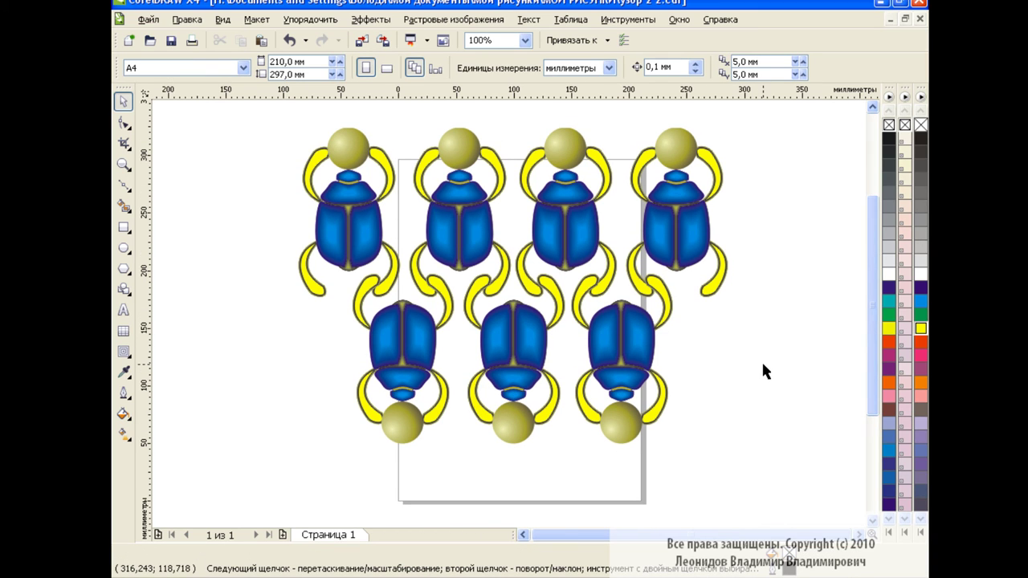